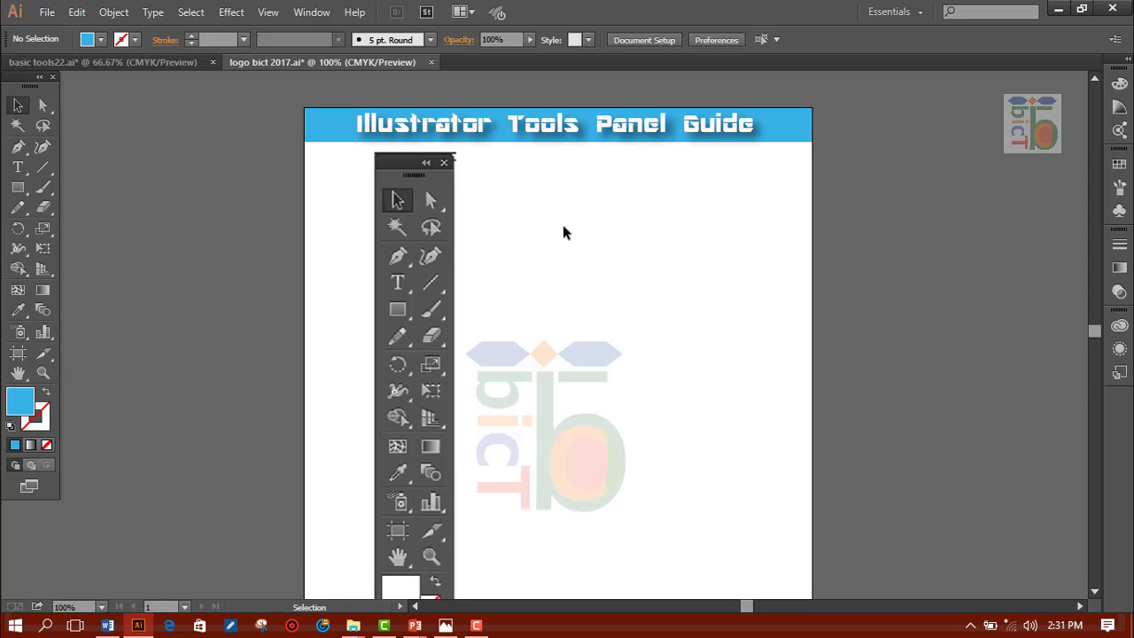
Zoom the logo document to 200% and choose the Direct Selection tool
{"action": "key", "text": "ctrl+plus"}
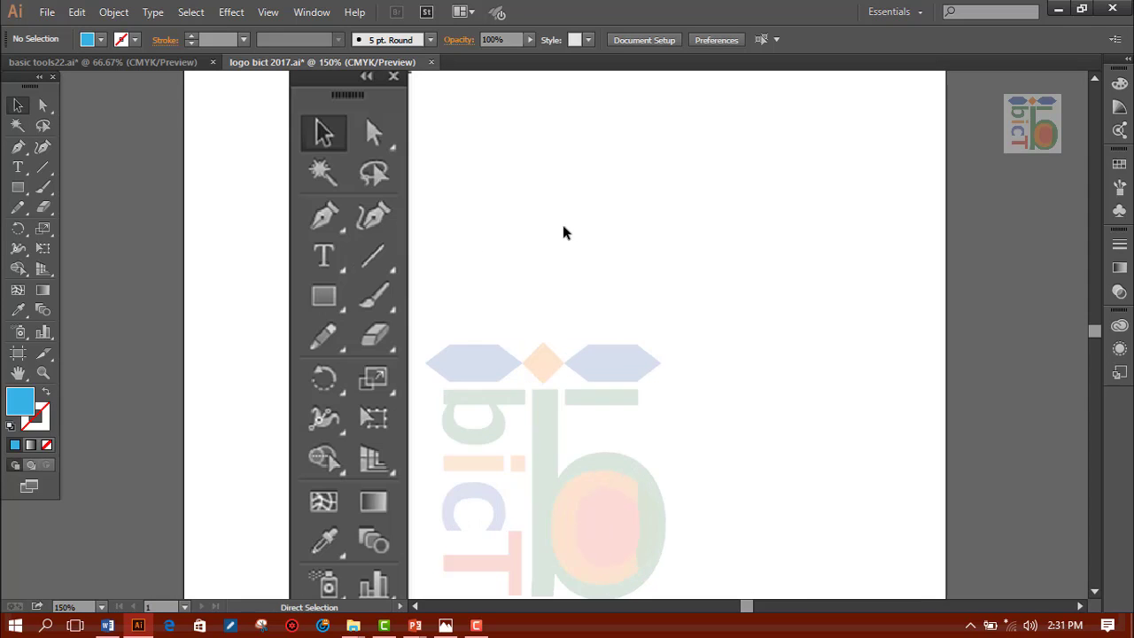
{"action": "key", "text": "ctrl+plus"}
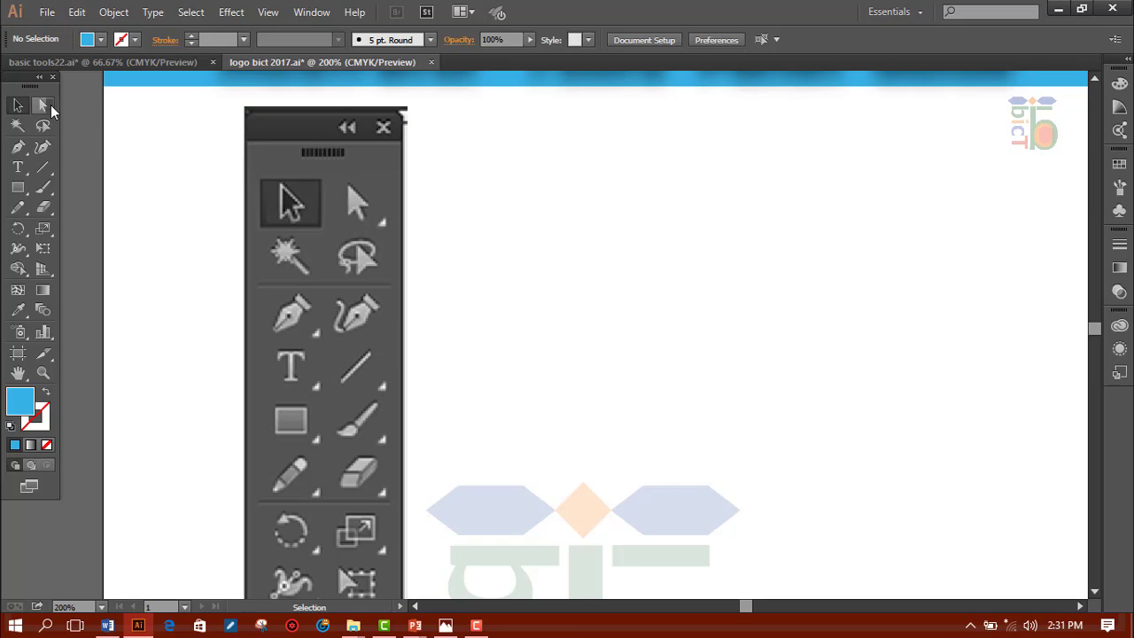
{"action": "left_click", "coordinate": [50, 105]}
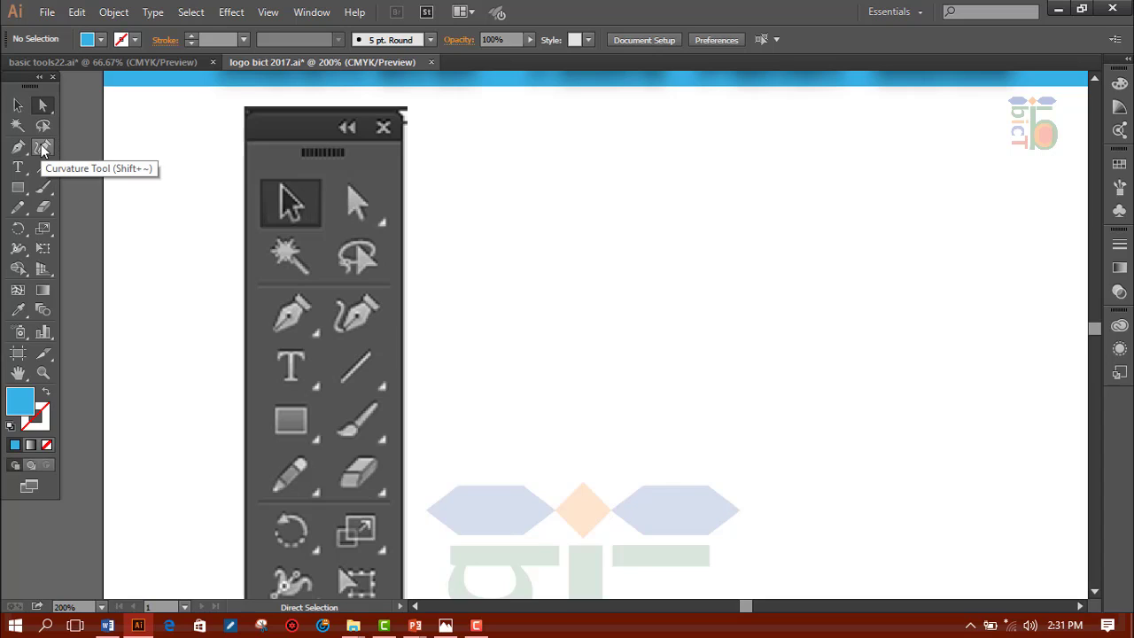
Scroll down and back up through the enlarged Tools panel artwork
{"action": "scroll", "coordinate": [546, 322], "scroll_direction": "down", "scroll_amount": 2}
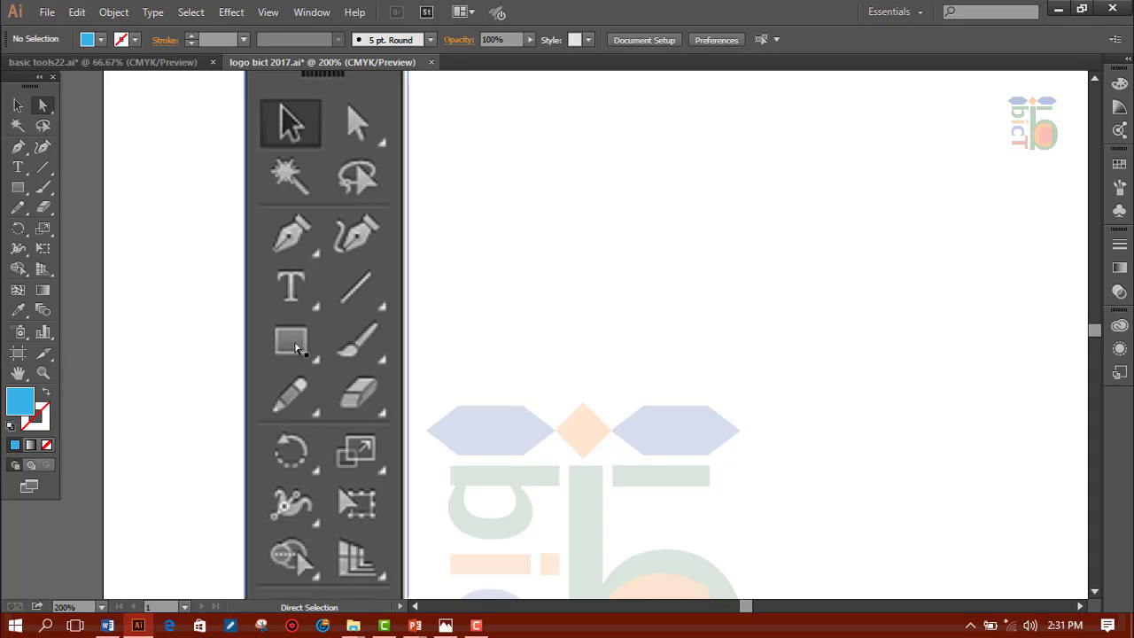
{"action": "scroll", "coordinate": [295, 346], "scroll_direction": "down", "scroll_amount": 1}
{"action": "scroll", "coordinate": [303, 331], "scroll_direction": "down", "scroll_amount": 2}
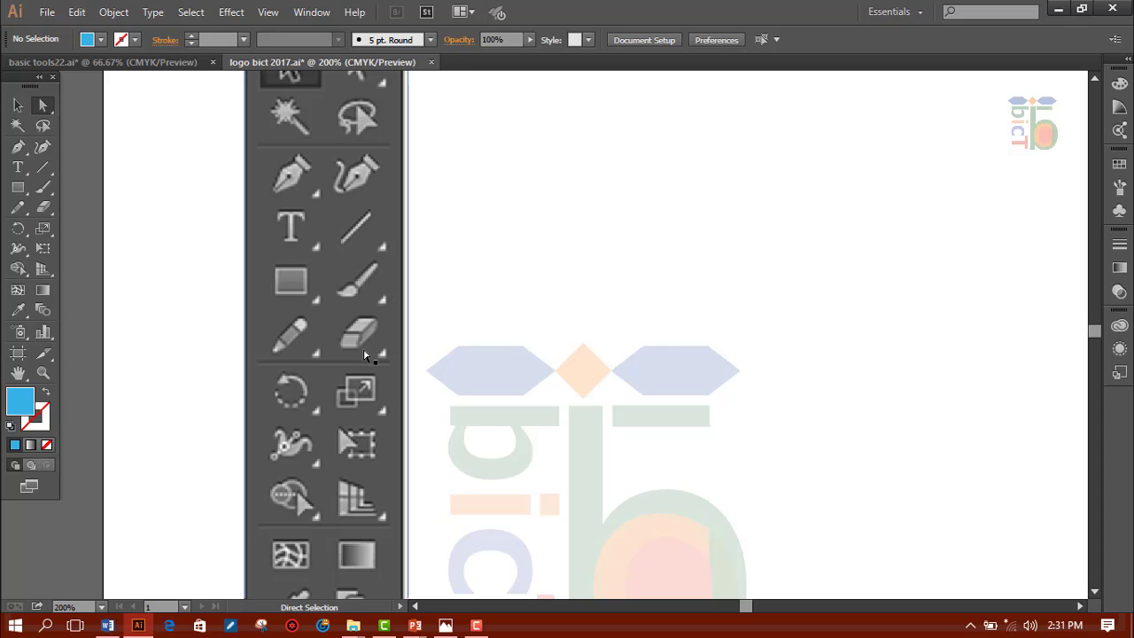
{"action": "scroll", "coordinate": [618, 332], "scroll_direction": "down", "scroll_amount": 2}
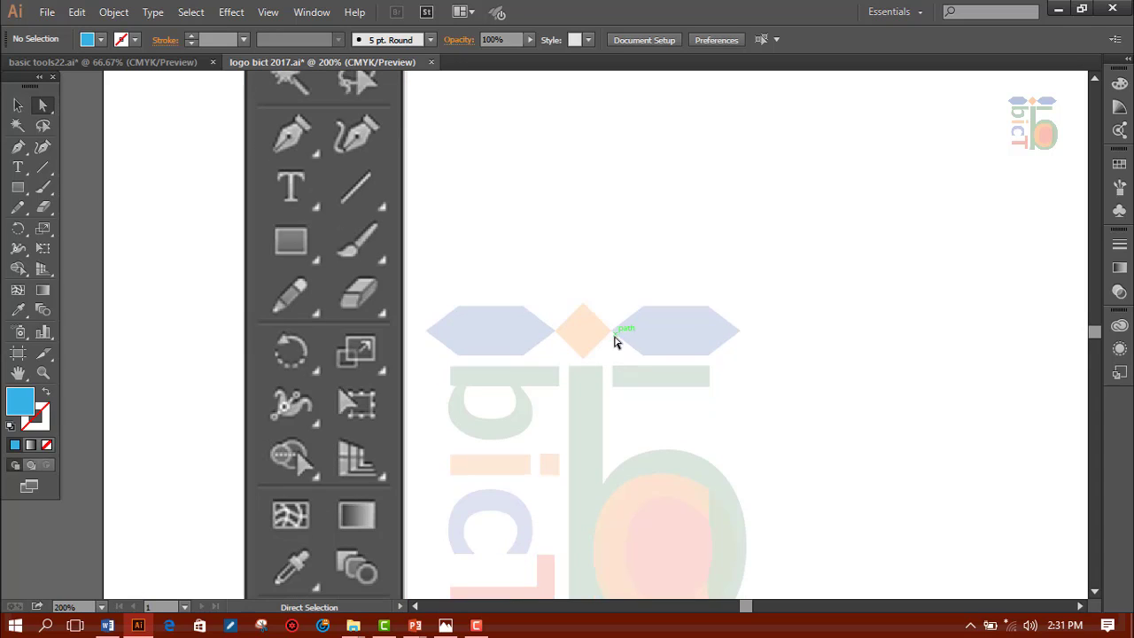
{"action": "scroll", "coordinate": [617, 341], "scroll_direction": "down", "scroll_amount": 2}
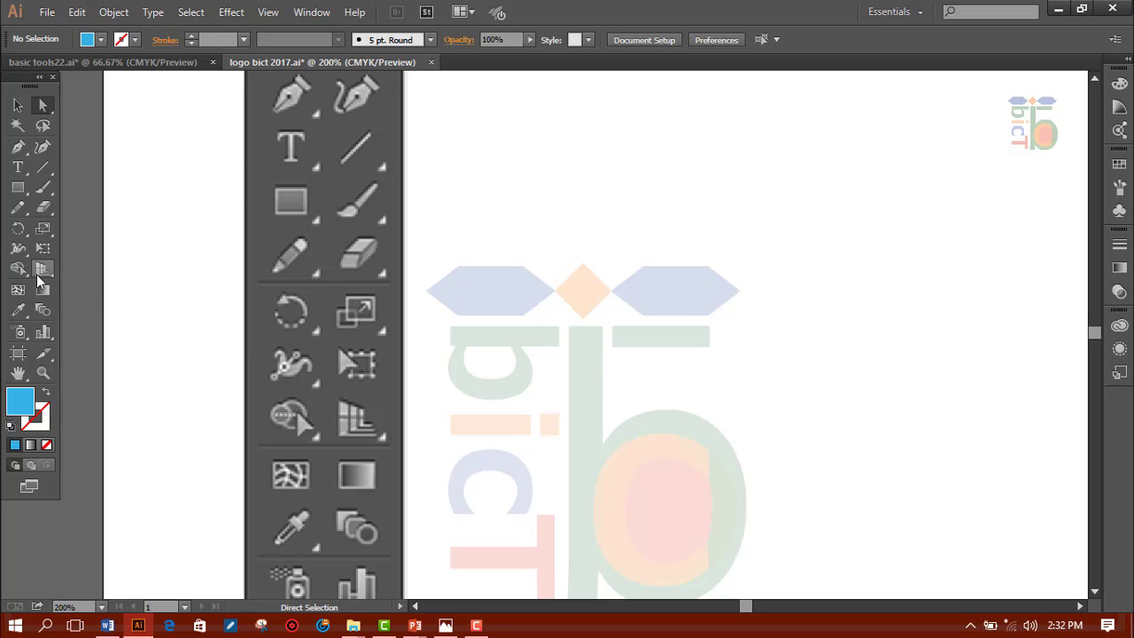
{"action": "scroll", "coordinate": [492, 326], "scroll_direction": "down", "scroll_amount": 4}
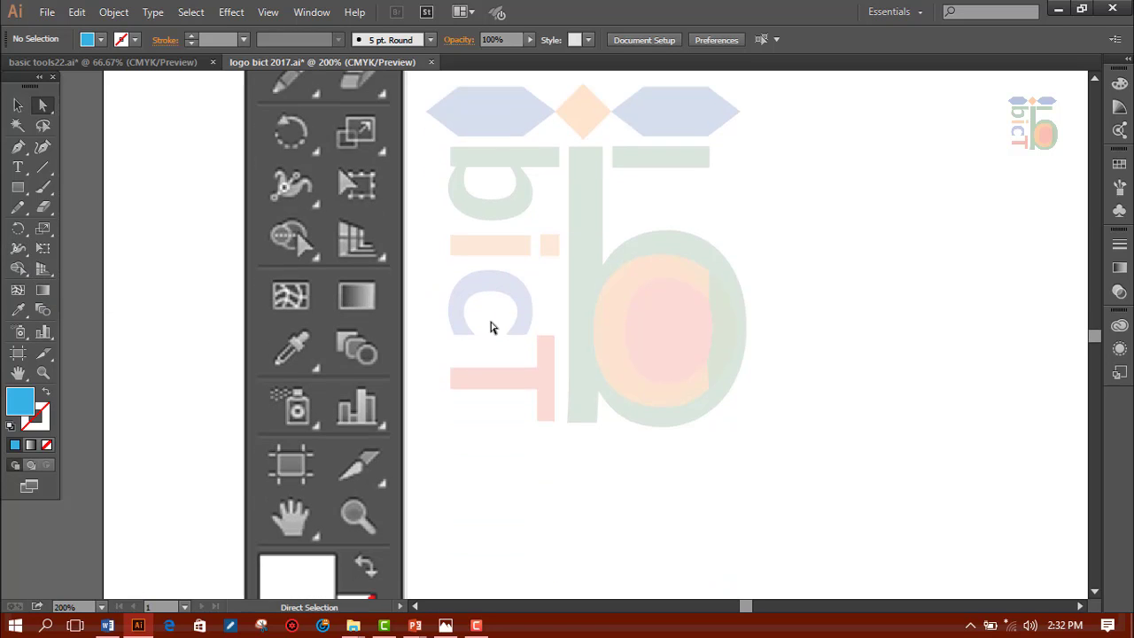
{"action": "scroll", "coordinate": [387, 379], "scroll_direction": "down", "scroll_amount": 2}
{"action": "scroll", "coordinate": [387, 379], "scroll_direction": "up", "scroll_amount": 1}
{"action": "scroll", "coordinate": [387, 379], "scroll_direction": "up", "scroll_amount": 2}
{"action": "scroll", "coordinate": [389, 381], "scroll_direction": "up", "scroll_amount": 3}
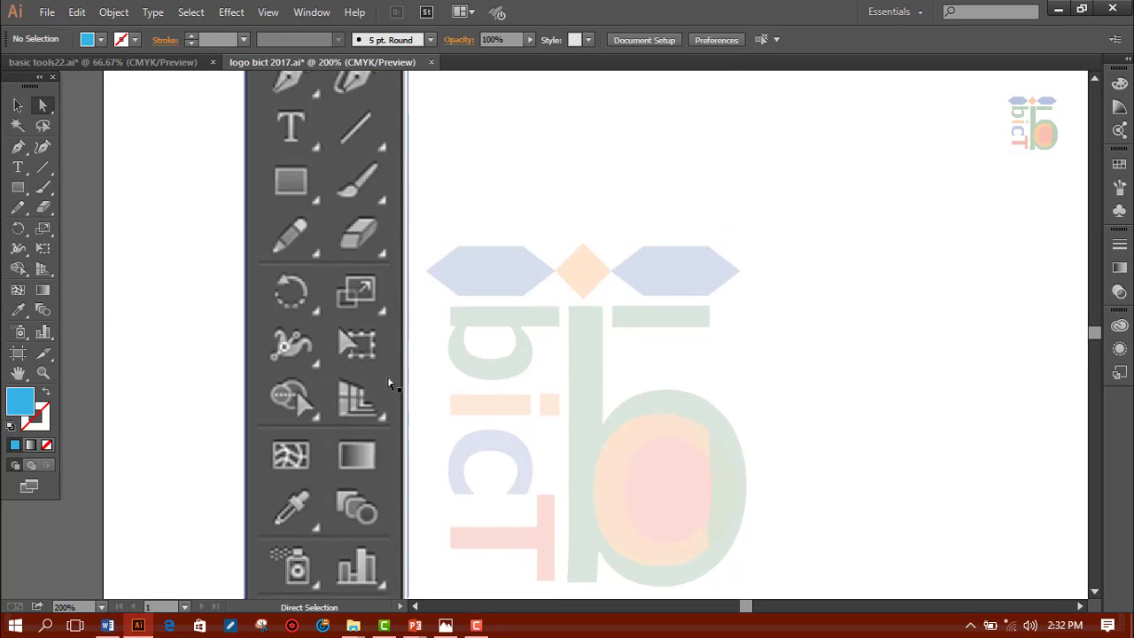
{"action": "scroll", "coordinate": [390, 384], "scroll_direction": "up", "scroll_amount": 3}
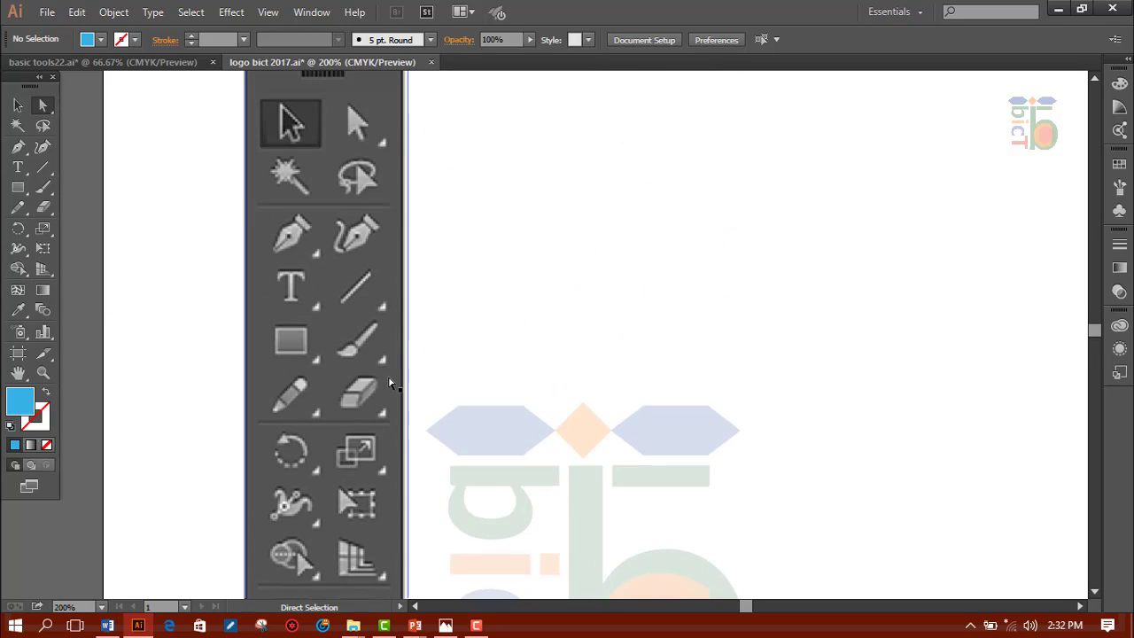
{"action": "left_click", "coordinate": [106, 63]}
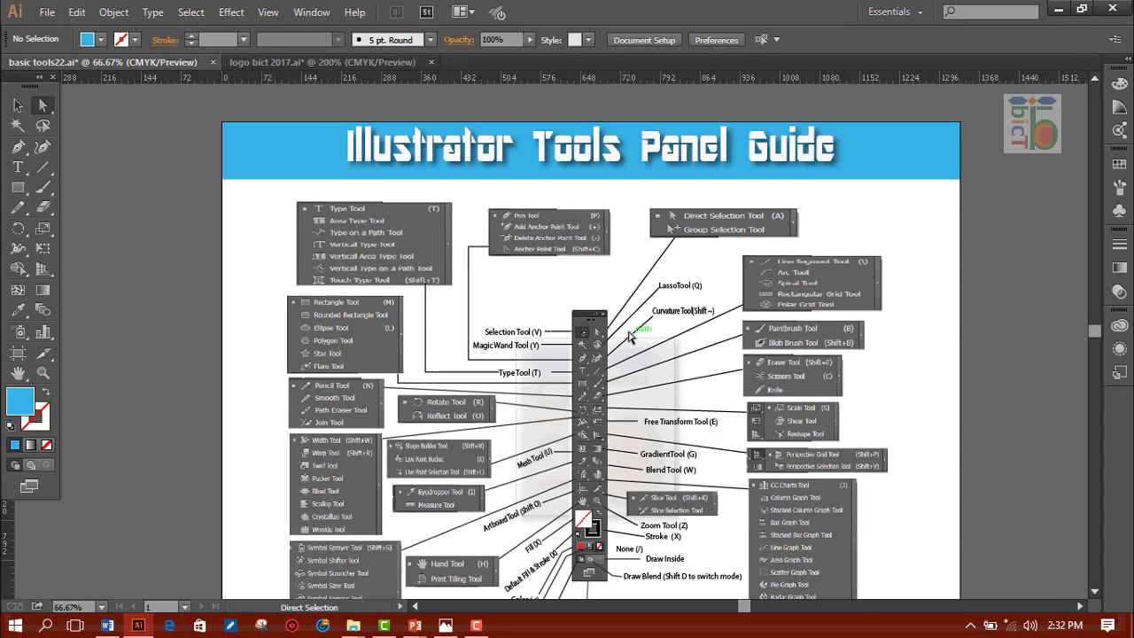
{"action": "scroll", "coordinate": [629, 336], "scroll_direction": "up", "scroll_amount": 1}
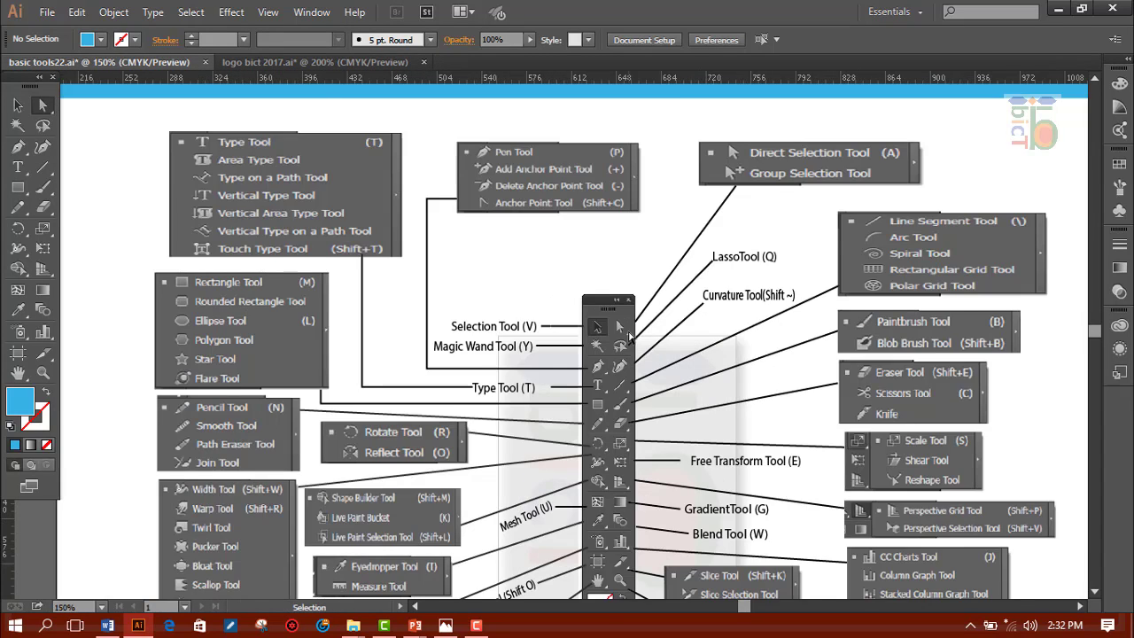
{"action": "scroll", "coordinate": [629, 337], "scroll_direction": "up", "scroll_amount": 1}
{"action": "scroll", "coordinate": [594, 364], "scroll_direction": "up", "scroll_amount": 2}
{"action": "scroll", "coordinate": [593, 365], "scroll_direction": "up", "scroll_amount": 1}
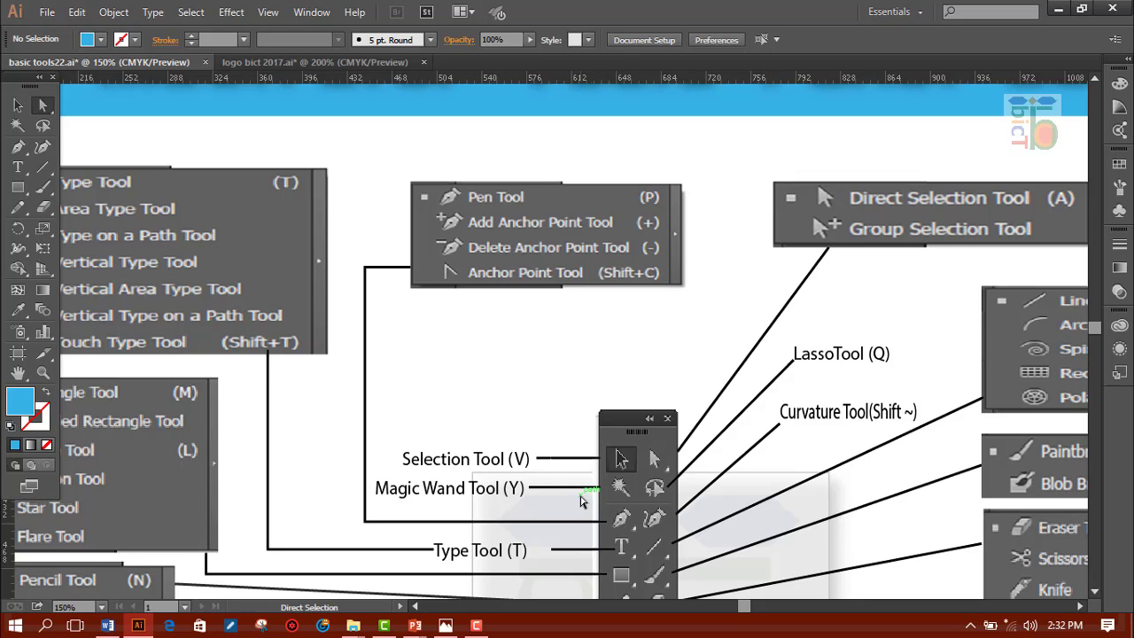
{"action": "left_click", "coordinate": [306, 62]}
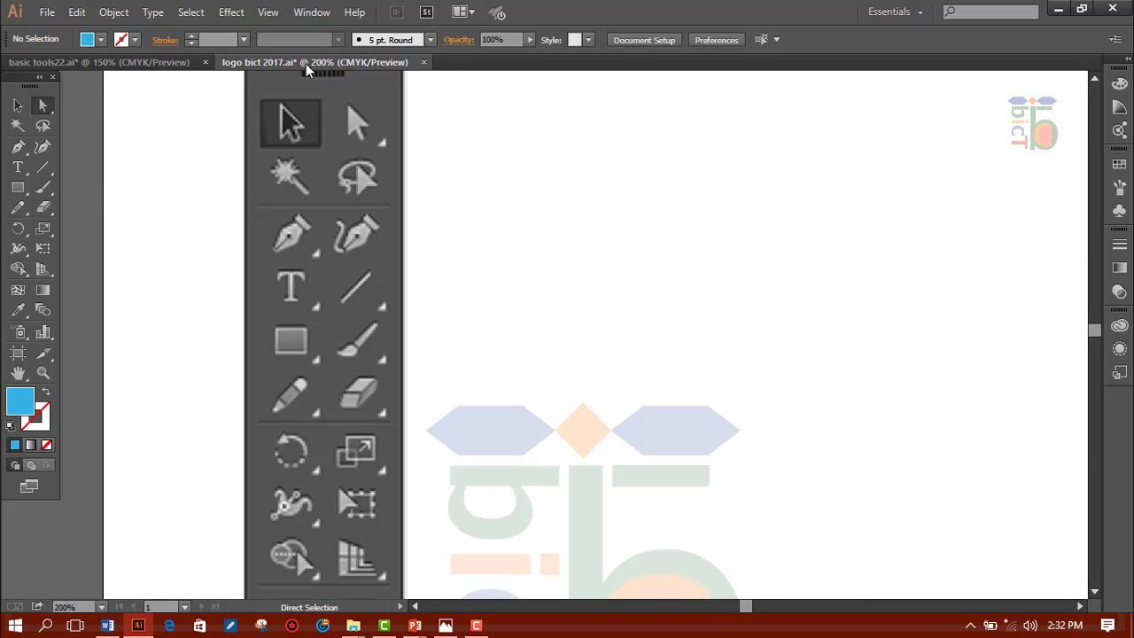
Draw a blue rectangle near the top of the page and move it left
{"action": "left_click", "coordinate": [17, 187]}
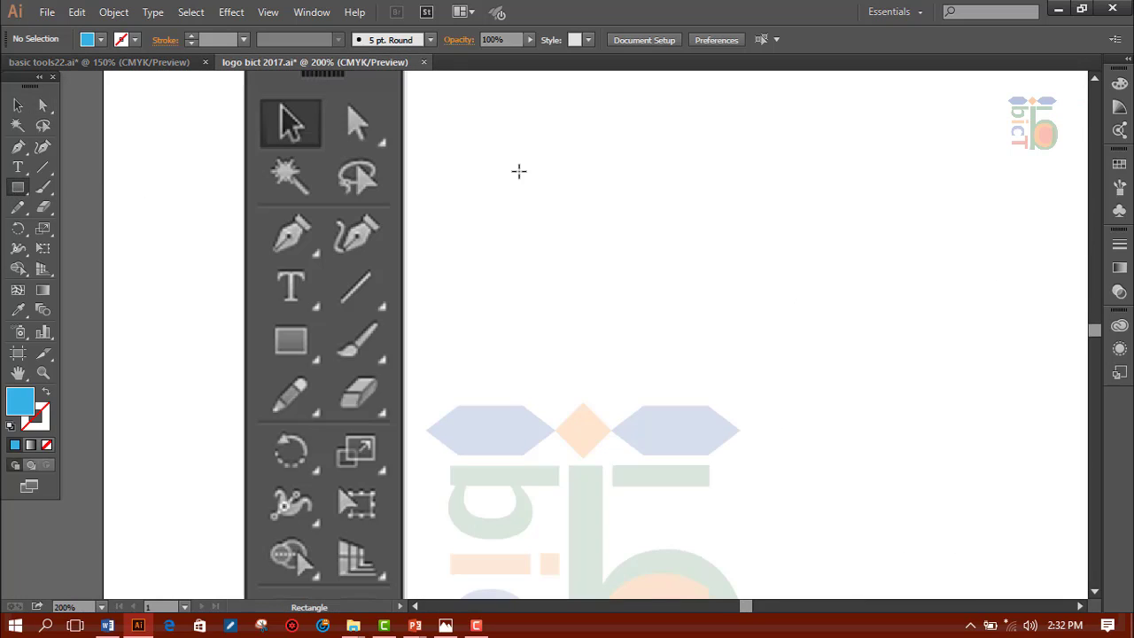
{"action": "left_click_drag", "start_coordinate": [507, 164], "coordinate": [857, 311]}
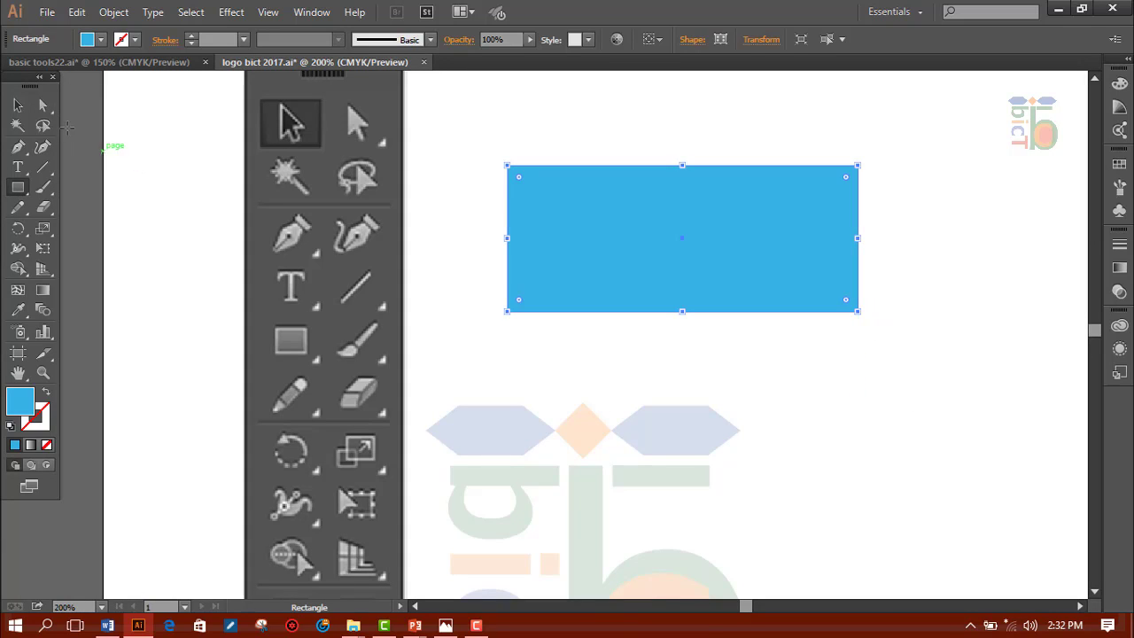
{"action": "left_click", "coordinate": [18, 104]}
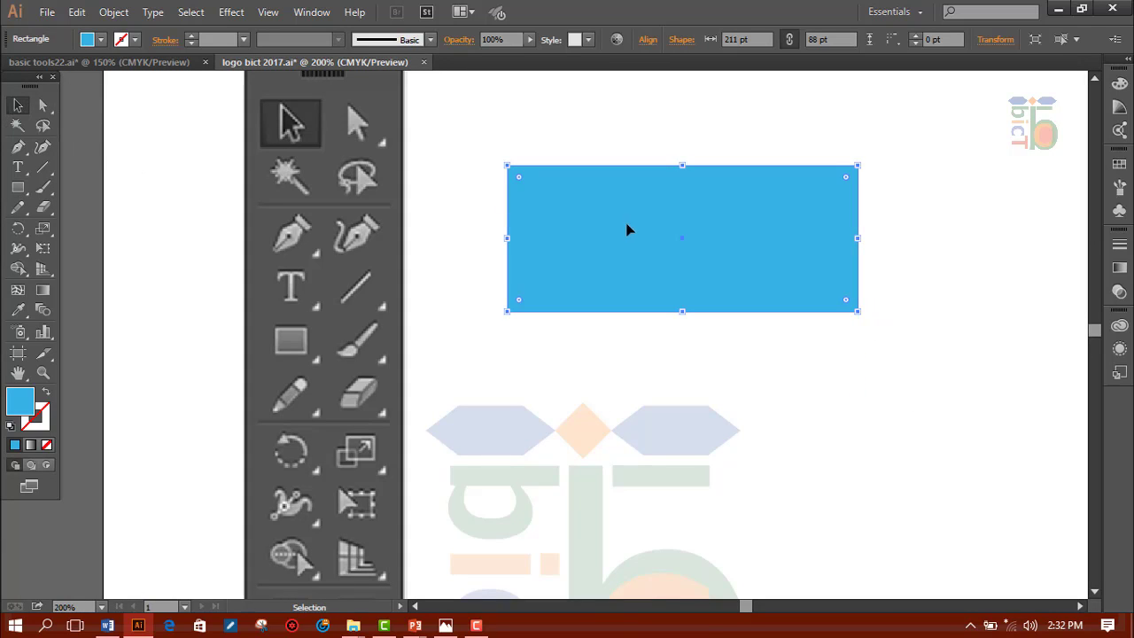
{"action": "mouse_move", "coordinate": [655, 197]}
{"action": "left_mouse_down"}
{"action": "mouse_move", "coordinate": [784, 323]}
{"action": "mouse_move", "coordinate": [567, 177]}
{"action": "mouse_move", "coordinate": [709, 147]}
{"action": "mouse_move", "coordinate": [567, 195]}
{"action": "left_mouse_up"}
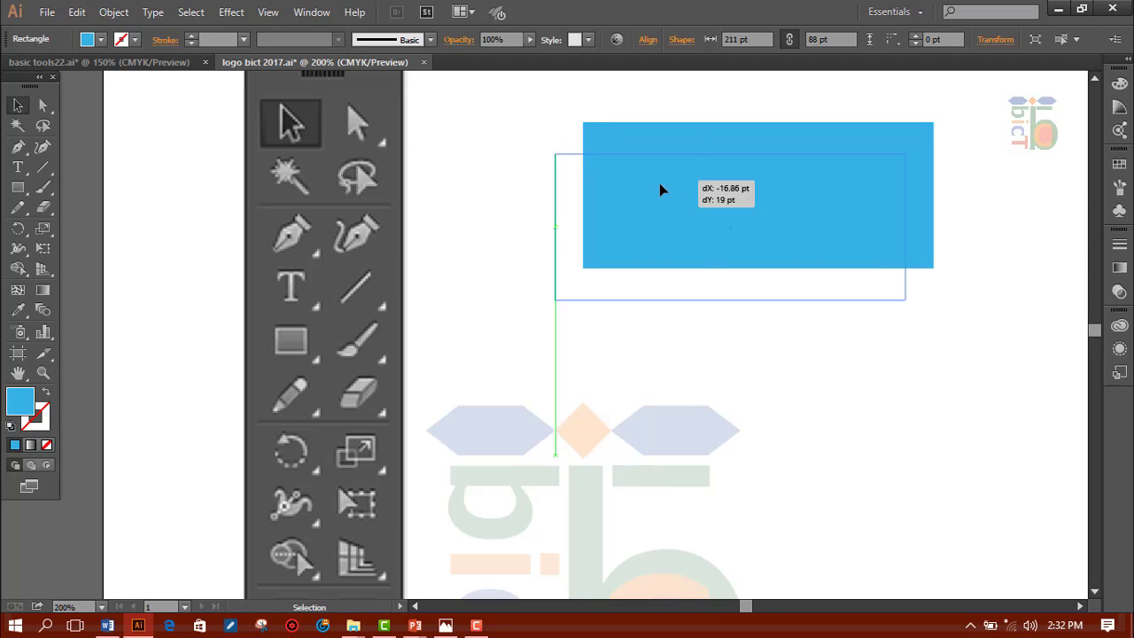
Nudge the rectangle with Direct Selection and select its corner anchor points
{"action": "left_click", "coordinate": [45, 107]}
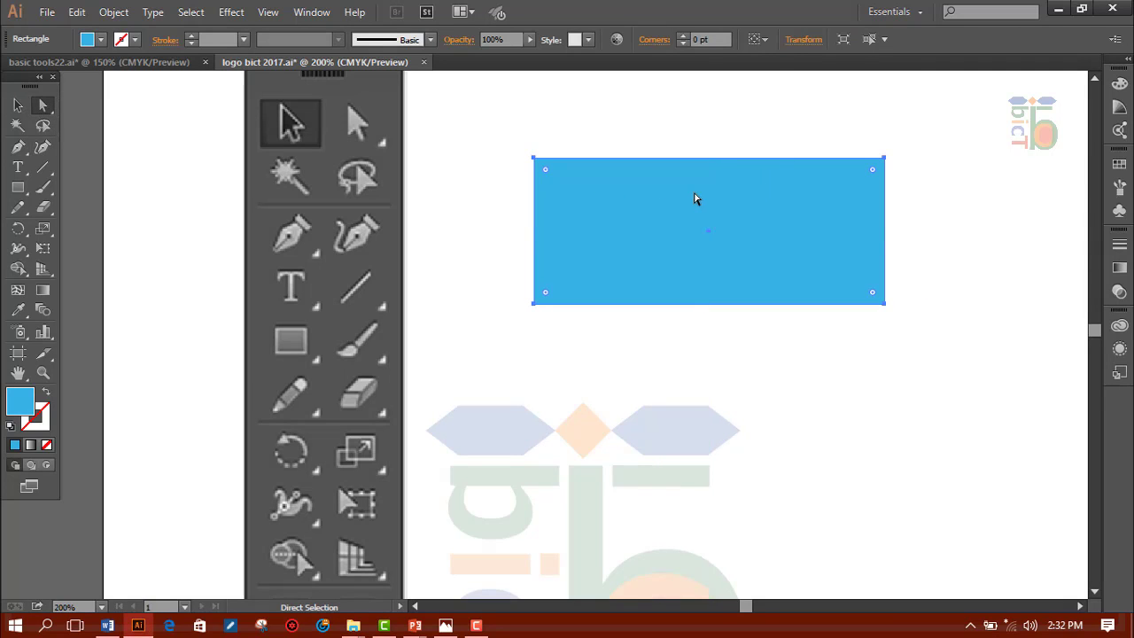
{"action": "mouse_move", "coordinate": [659, 192]}
{"action": "left_mouse_down"}
{"action": "mouse_move", "coordinate": [711, 181]}
{"action": "mouse_move", "coordinate": [609, 194]}
{"action": "left_mouse_up"}
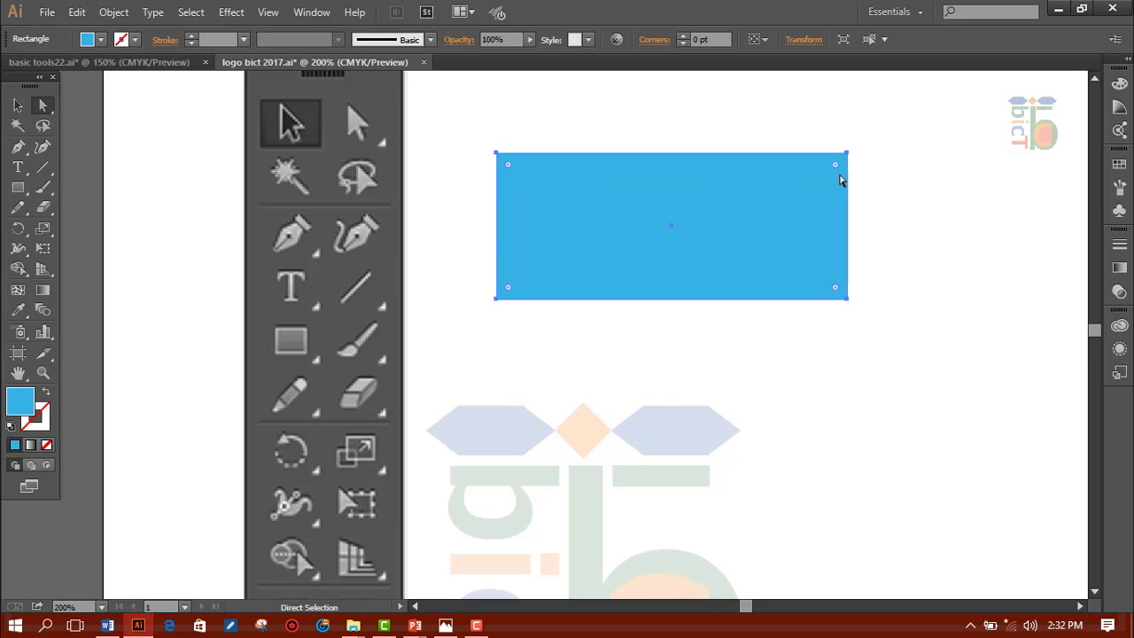
{"action": "left_click_drag", "start_coordinate": [846, 158], "coordinate": [826, 158]}
{"action": "left_click_drag", "start_coordinate": [764, 182], "coordinate": [781, 181]}
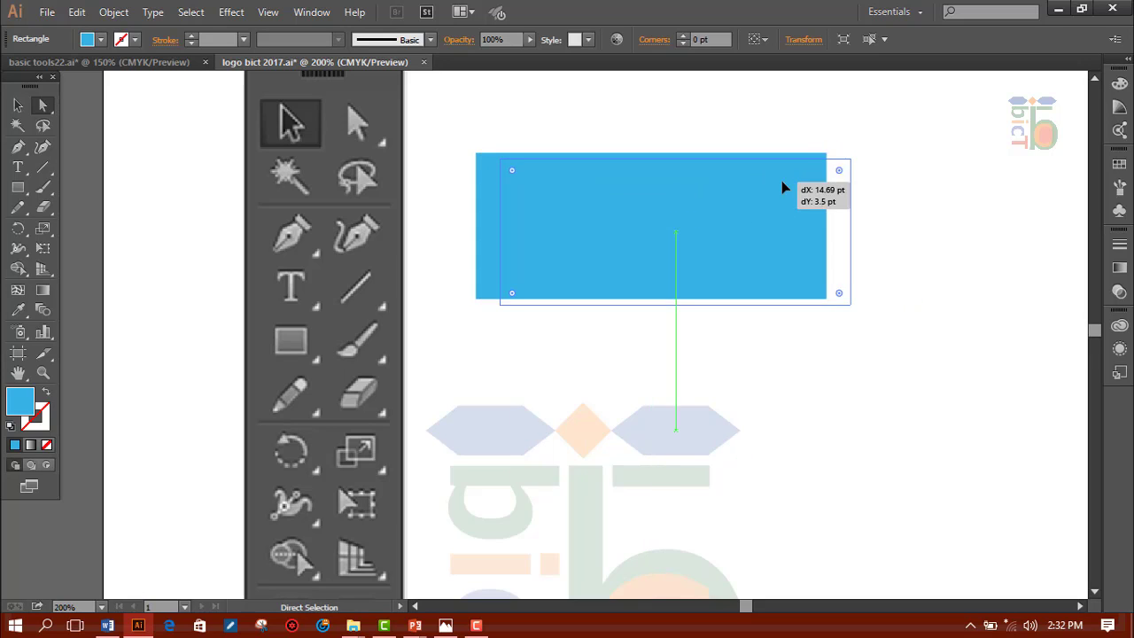
{"action": "left_click", "coordinate": [660, 235]}
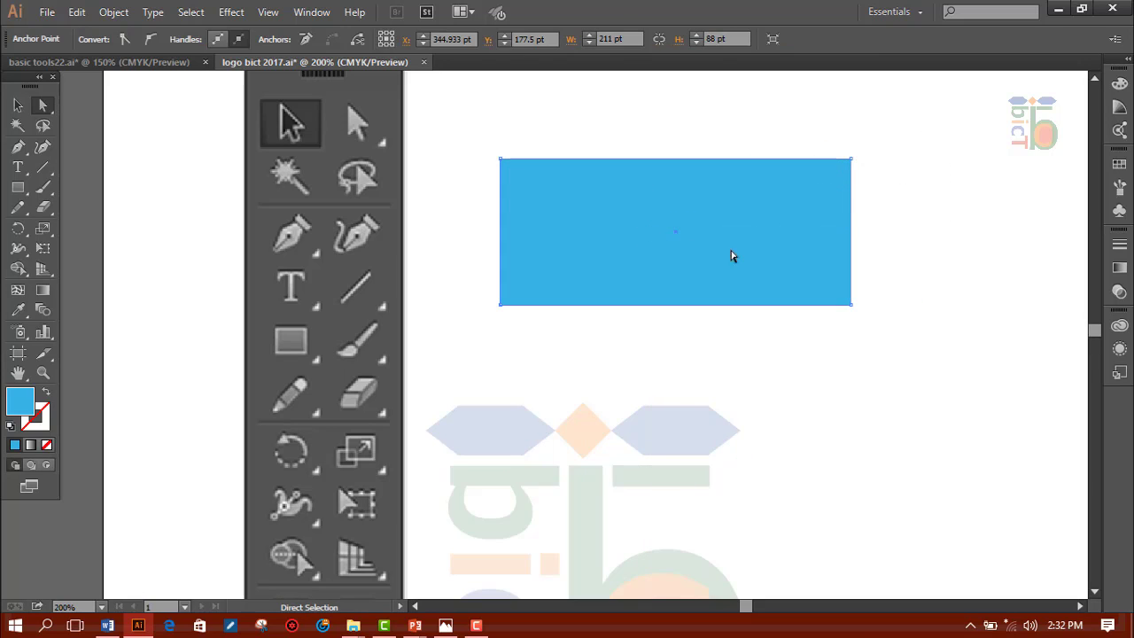
{"action": "left_click", "coordinate": [843, 147]}
{"action": "left_click_drag", "start_coordinate": [934, 157], "coordinate": [633, 174]}
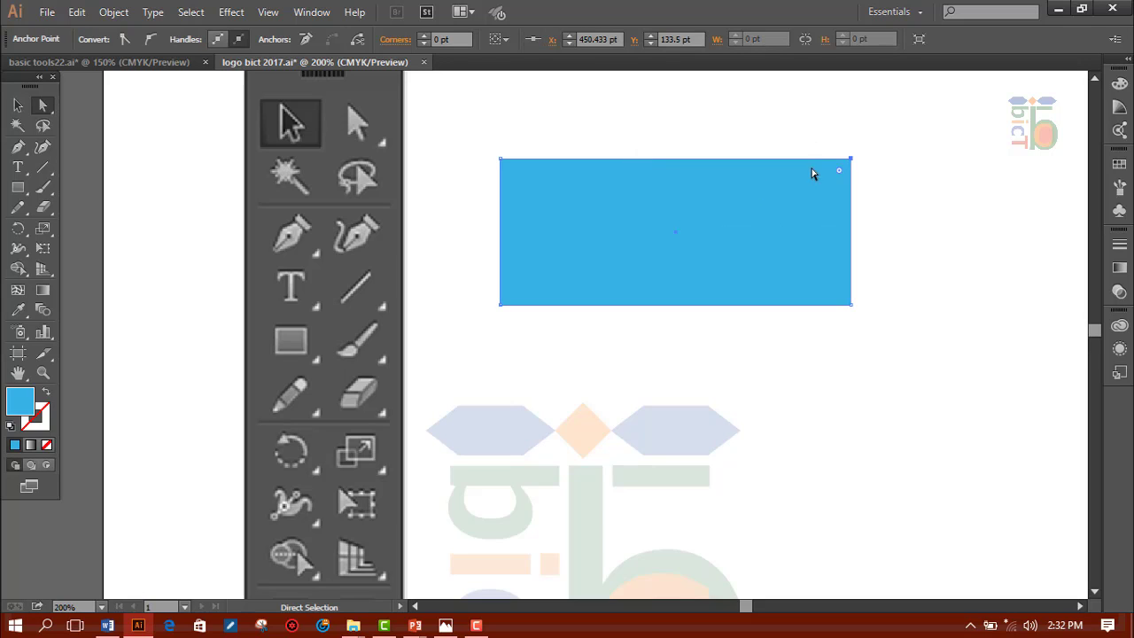
{"action": "left_click_drag", "start_coordinate": [765, 114], "coordinate": [990, 311]}
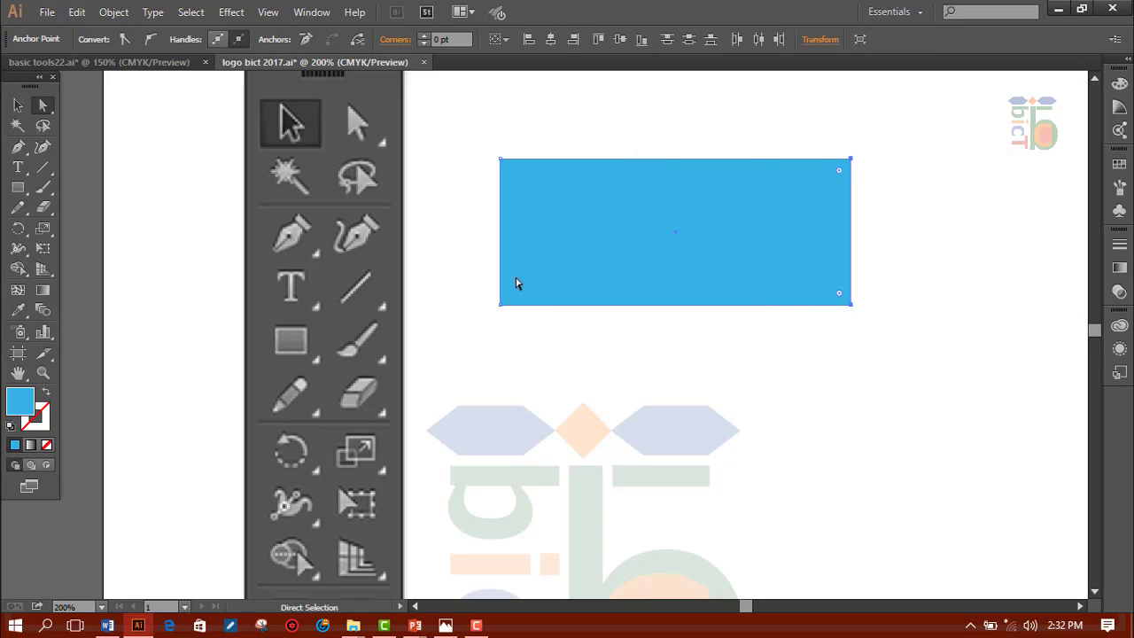
Drag the corner points to reshape the rectangle into an irregular four-sided shape
{"action": "left_click_drag", "start_coordinate": [501, 304], "coordinate": [501, 215]}
{"action": "left_click_drag", "start_coordinate": [500, 160], "coordinate": [445, 174]}
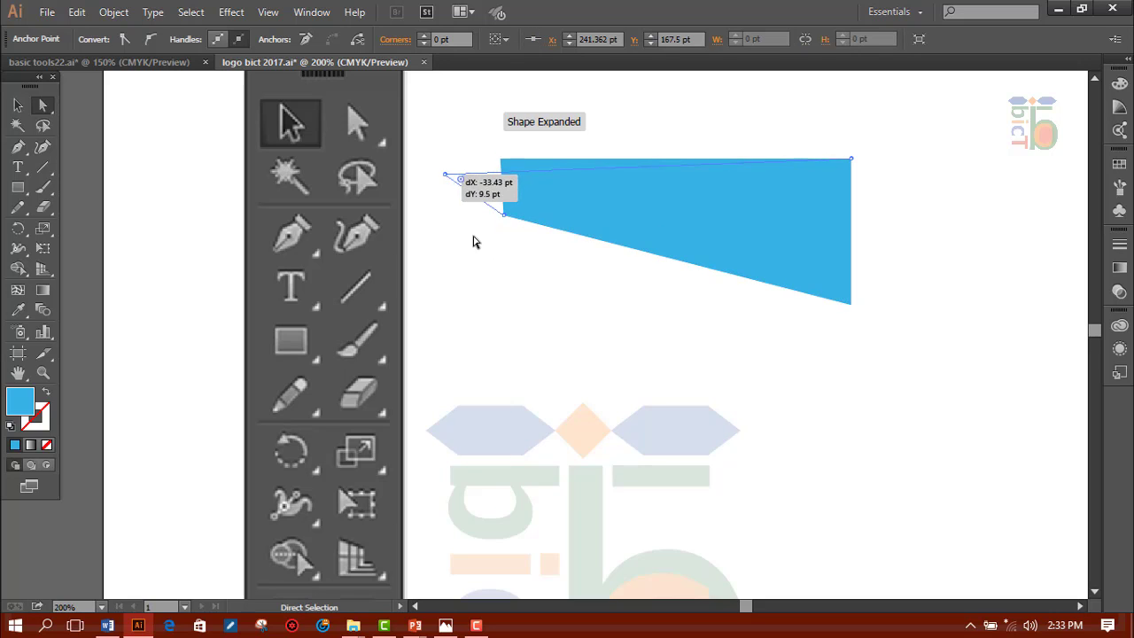
{"action": "left_click_drag", "start_coordinate": [473, 241], "coordinate": [474, 241]}
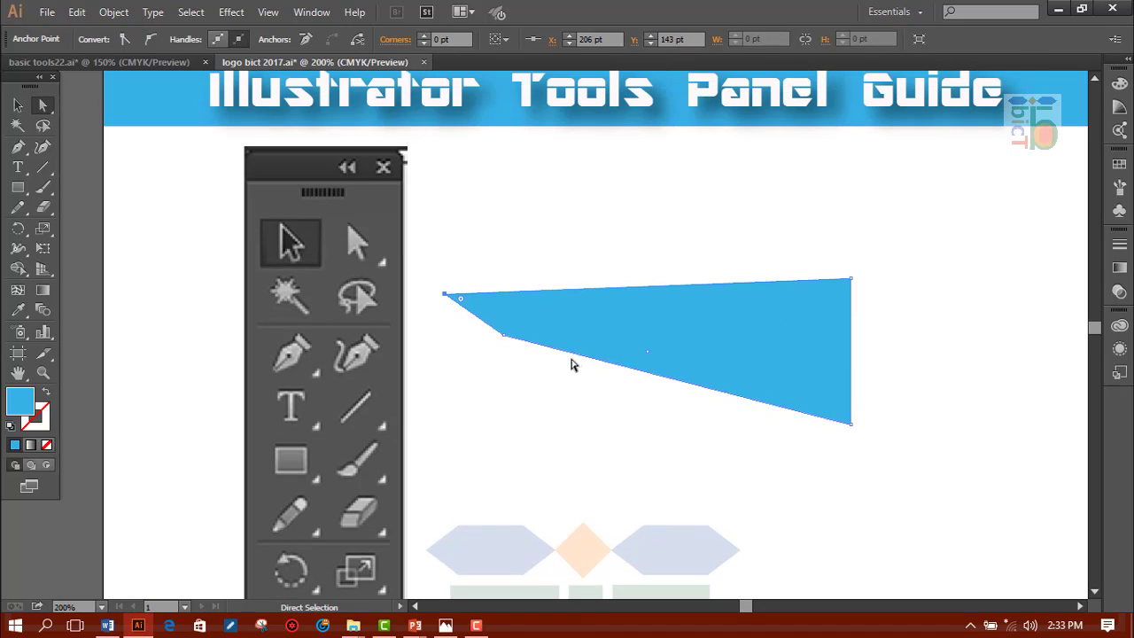
{"action": "mouse_move", "coordinate": [505, 337]}
{"action": "left_mouse_down"}
{"action": "mouse_move", "coordinate": [562, 416]}
{"action": "mouse_move", "coordinate": [599, 424]}
{"action": "left_mouse_up"}
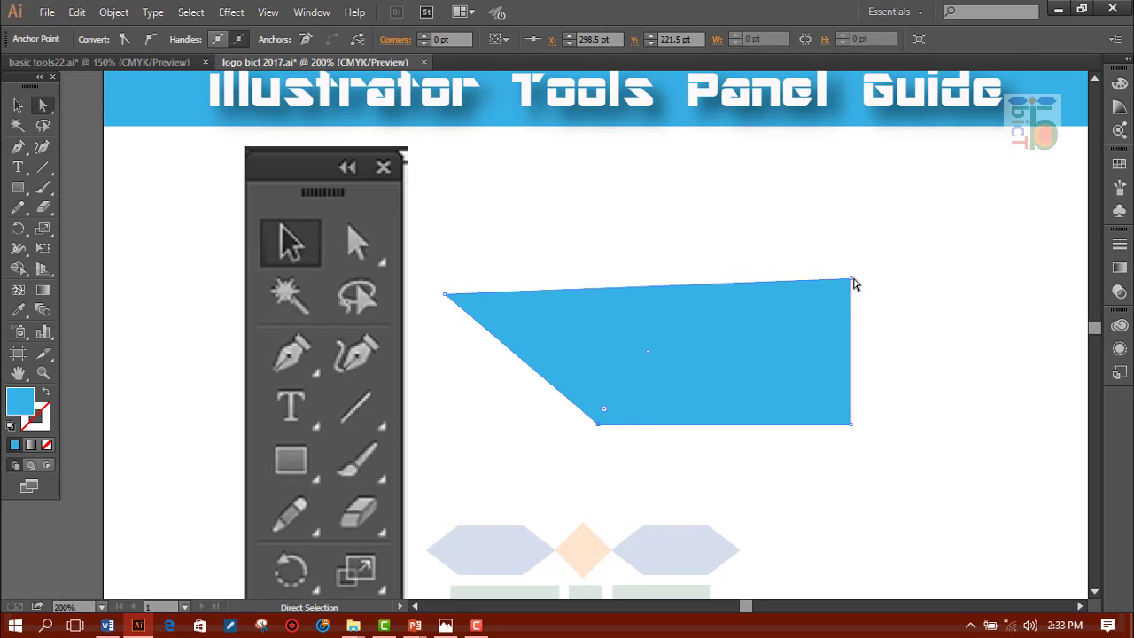
{"action": "left_click_drag", "start_coordinate": [853, 282], "coordinate": [944, 214]}
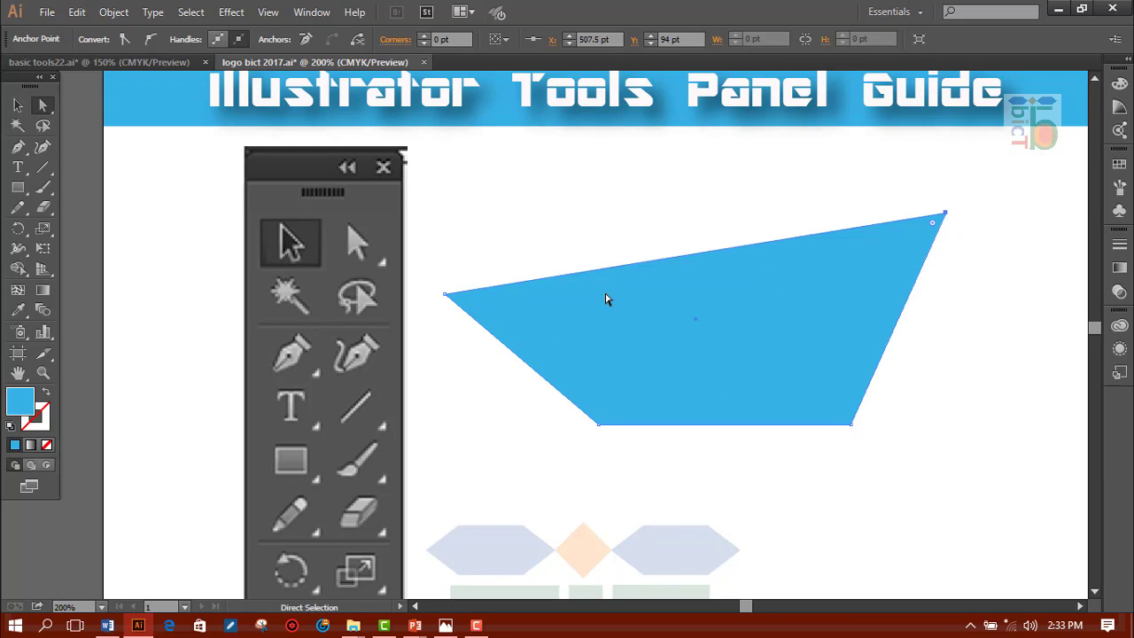
Select the blue shape with Group Selection, delete it, and return to Selection
{"action": "left_click", "coordinate": [42, 108]}
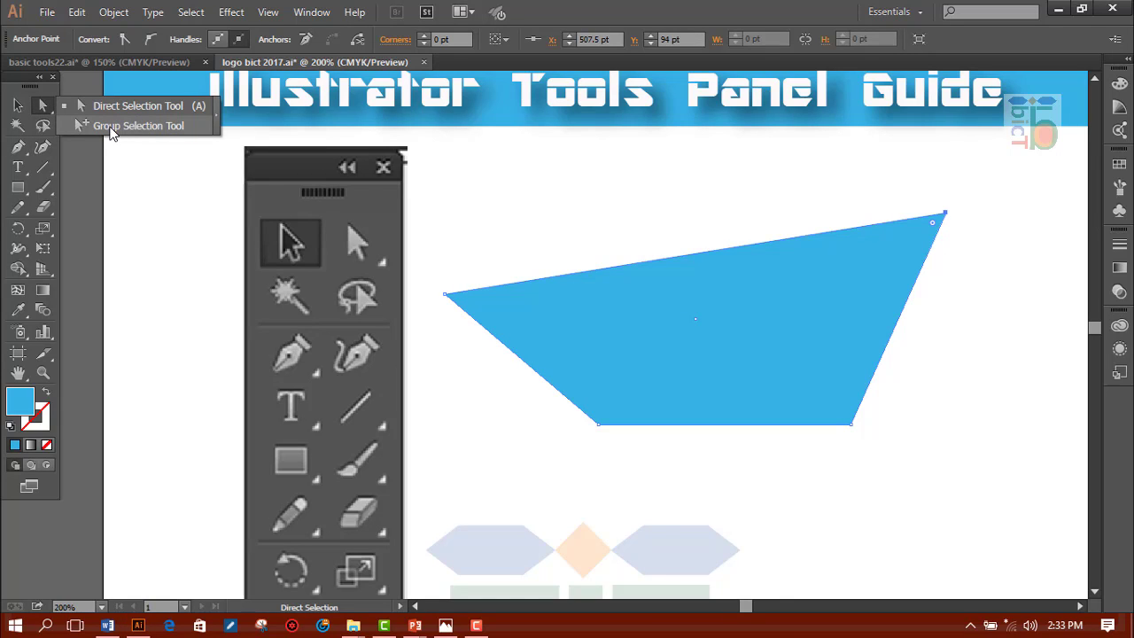
{"action": "left_click", "coordinate": [110, 128]}
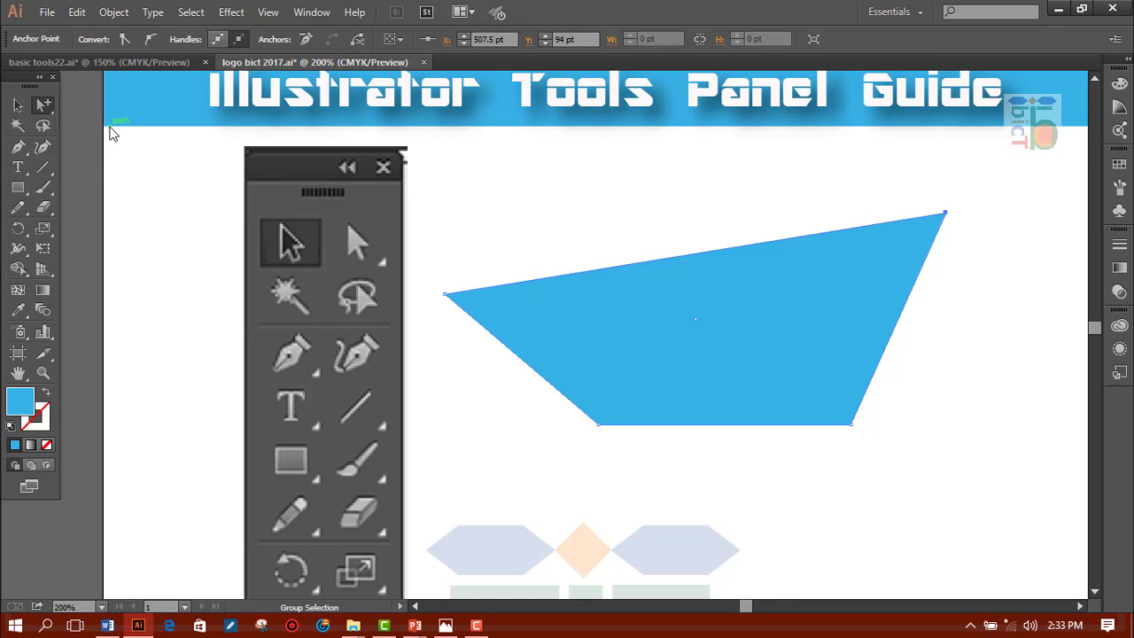
{"action": "left_click", "coordinate": [570, 297]}
{"action": "left_click", "coordinate": [448, 253]}
{"action": "left_click", "coordinate": [531, 285]}
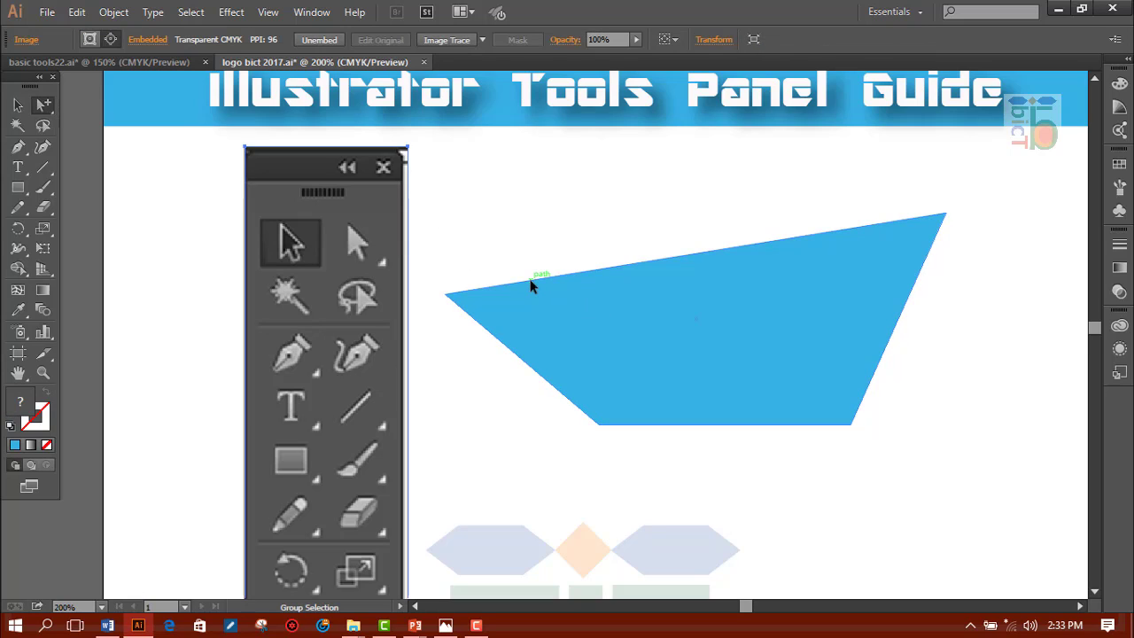
{"action": "left_click", "coordinate": [430, 258]}
{"action": "left_click", "coordinate": [571, 312]}
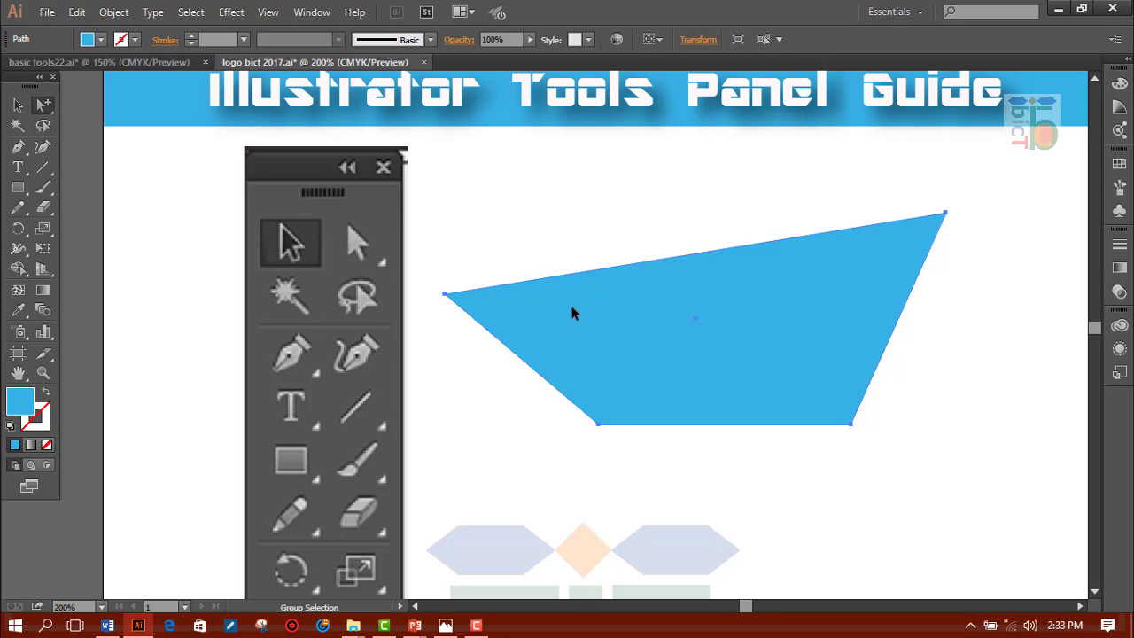
{"action": "key", "text": "Delete"}
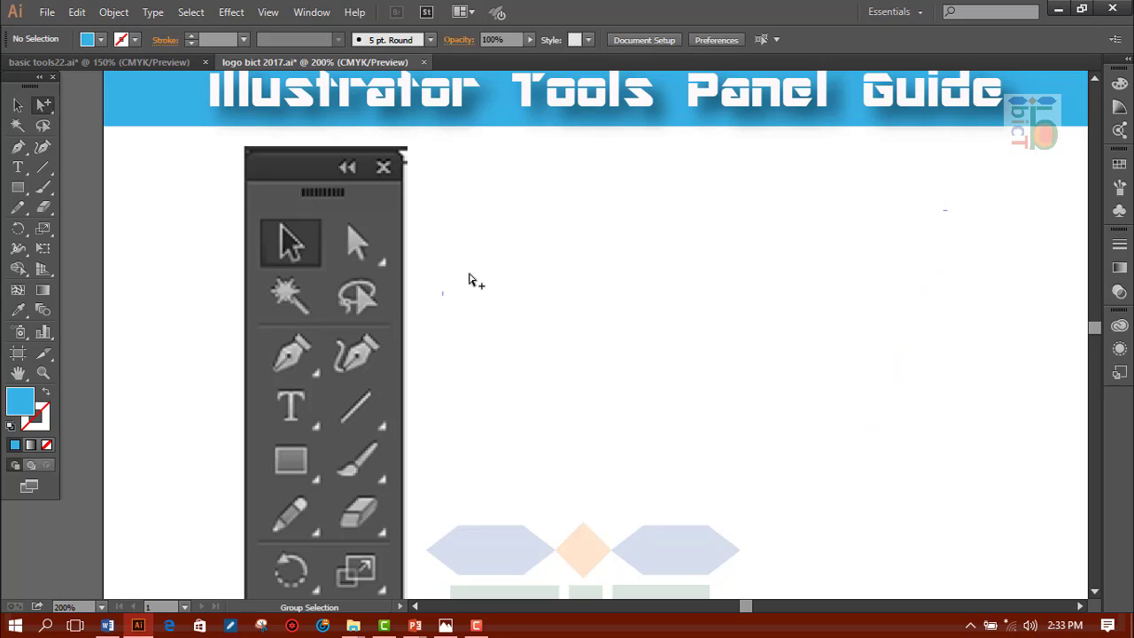
{"action": "left_click", "coordinate": [18, 106]}
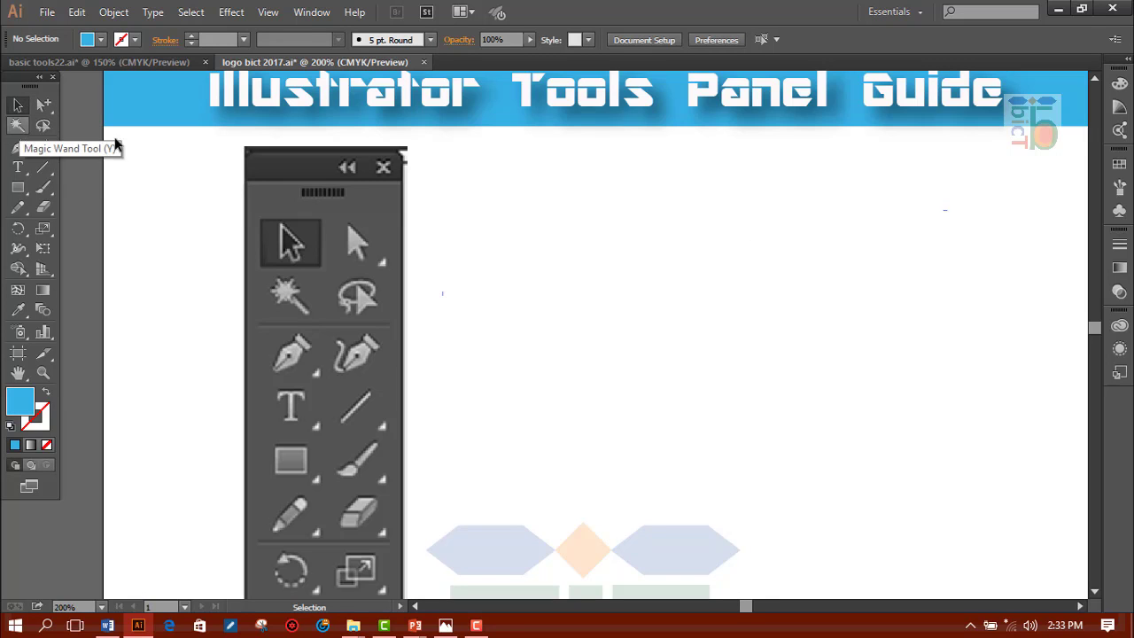
Bring basic tools22.ai to the front and zoom out to view the whole tools chart
{"action": "left_click", "coordinate": [148, 59]}
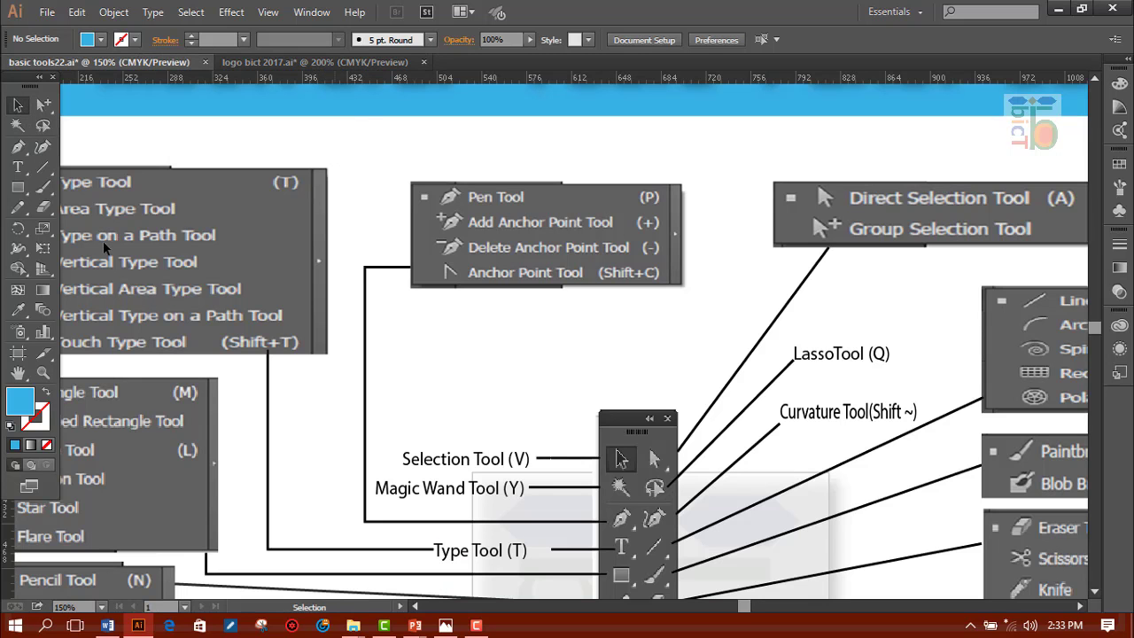
{"action": "scroll", "coordinate": [562, 354], "scroll_direction": "down", "scroll_amount": 2}
{"action": "scroll", "coordinate": [576, 326], "scroll_direction": "down", "scroll_amount": 2}
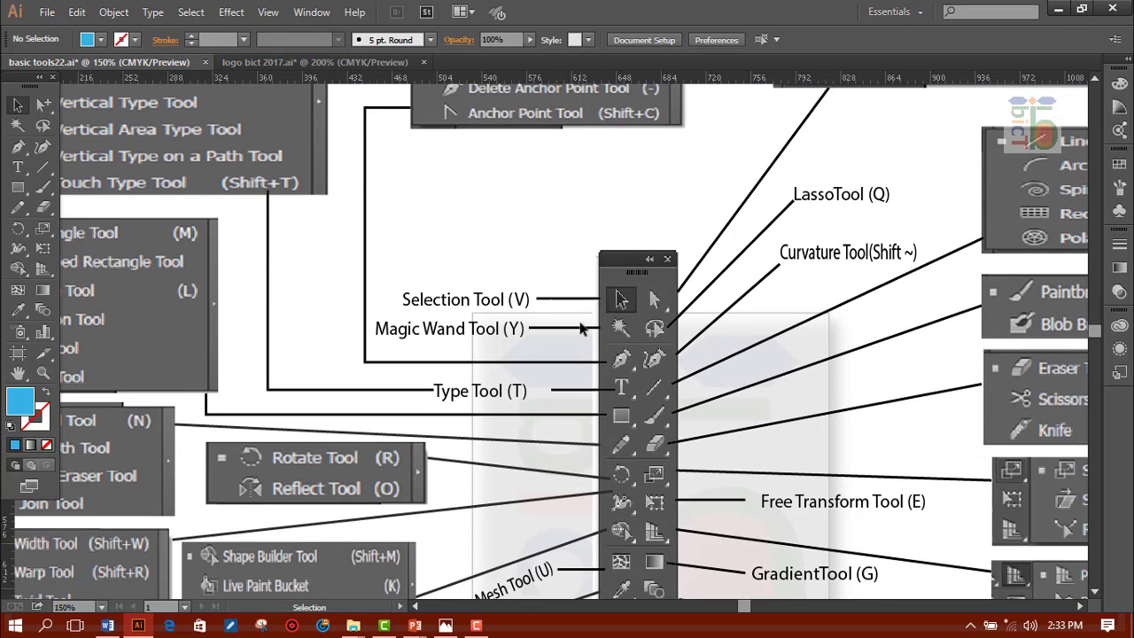
{"action": "key", "text": "ctrl+minus"}
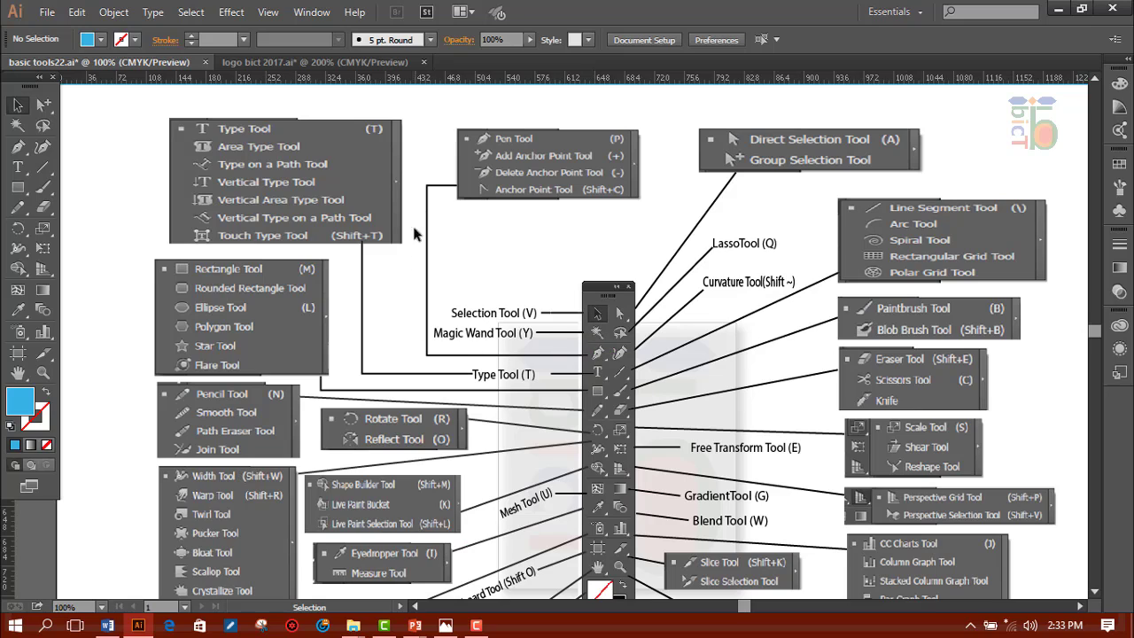
Show the Pen tool's anchor-point variants, then close the flyout
{"action": "left_click", "coordinate": [19, 149]}
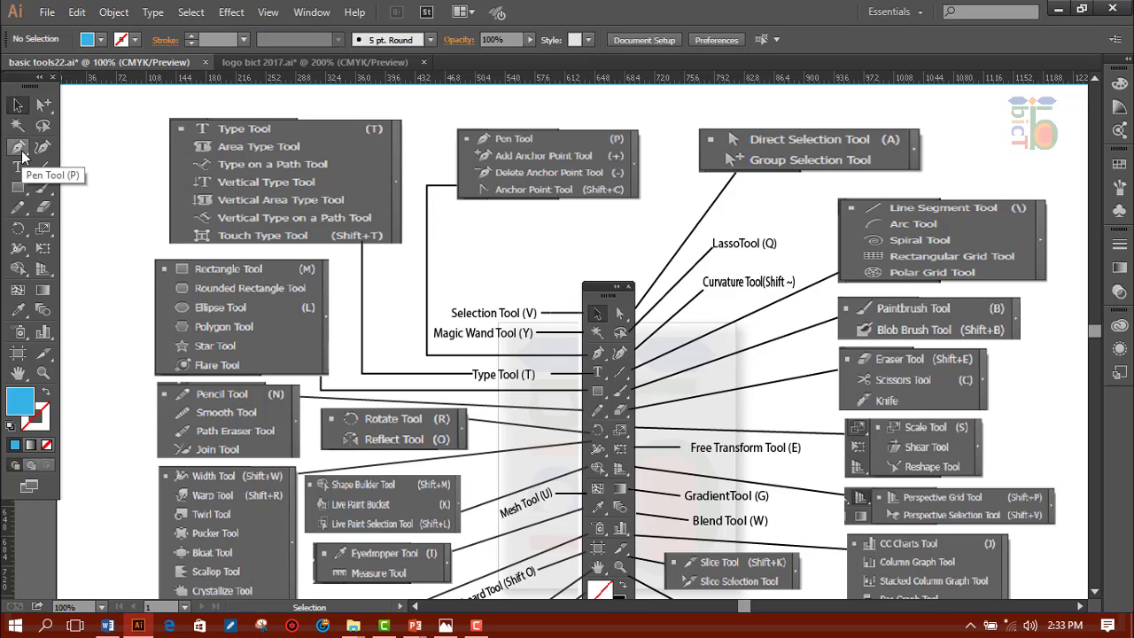
{"action": "left_click", "coordinate": [21, 156]}
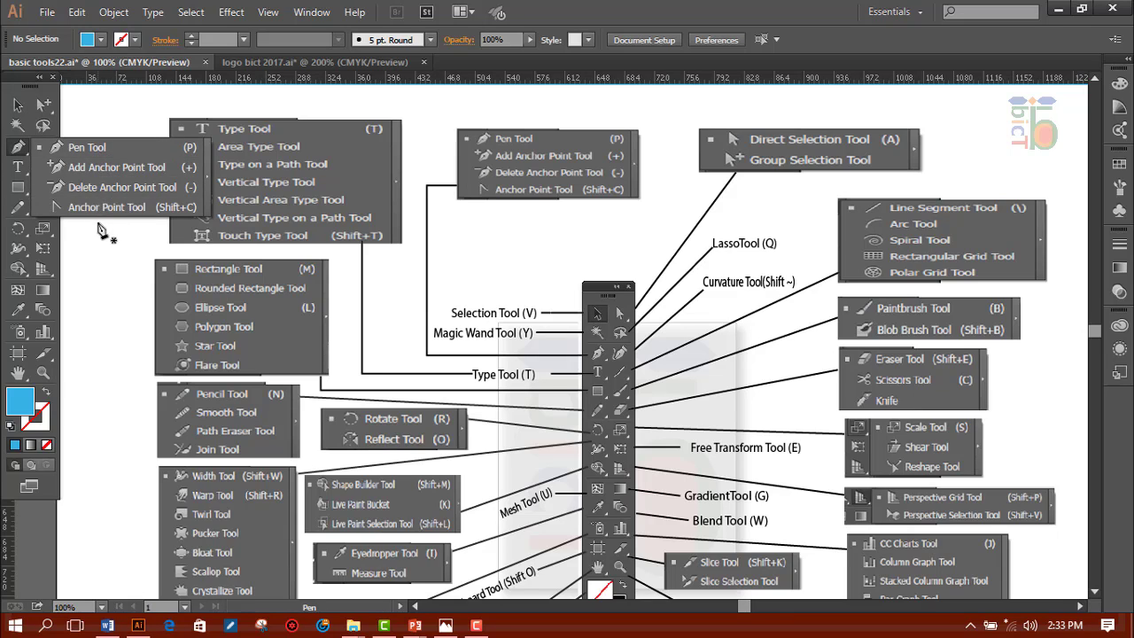
{"action": "left_click", "coordinate": [17, 105]}
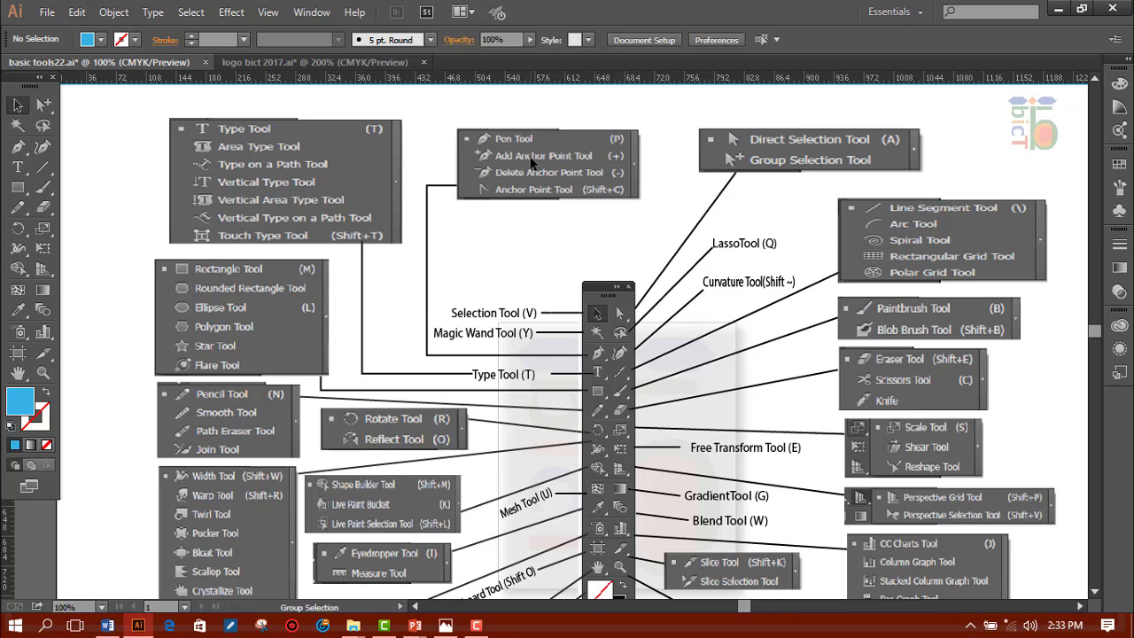
Zoom the chart to 200% and pan to the Type, shape and Pen callouts
{"action": "key", "text": "ctrl+plus"}
{"action": "key", "text": "ctrl+plus"}
{"action": "left_click_drag", "start_coordinate": [549, 133], "coordinate": [585, 403]}
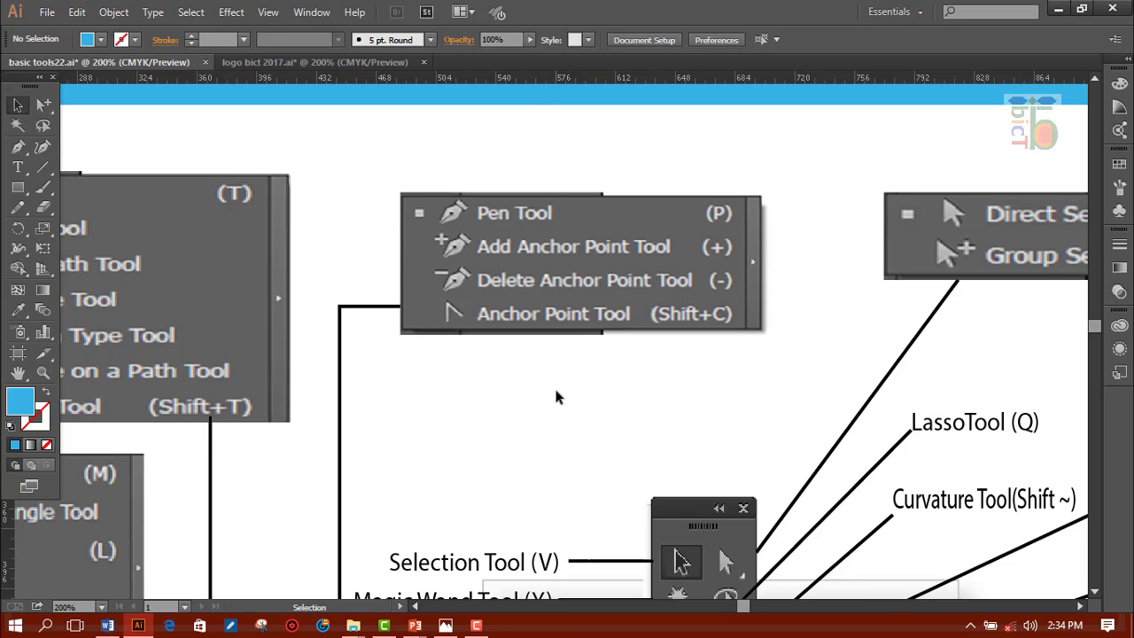
{"action": "scroll", "coordinate": [557, 386], "scroll_direction": "down", "scroll_amount": 2}
{"action": "scroll", "coordinate": [557, 386], "scroll_direction": "down", "scroll_amount": 2}
{"action": "scroll", "coordinate": [558, 386], "scroll_direction": "down", "scroll_amount": 1}
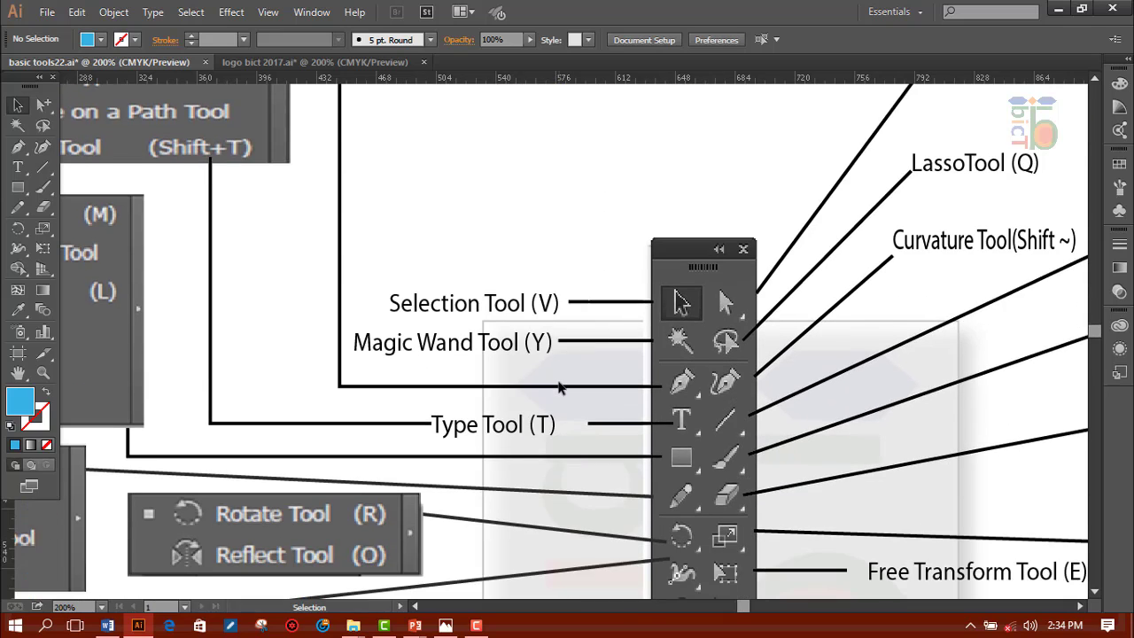
{"action": "scroll", "coordinate": [560, 385], "scroll_direction": "down", "scroll_amount": 1}
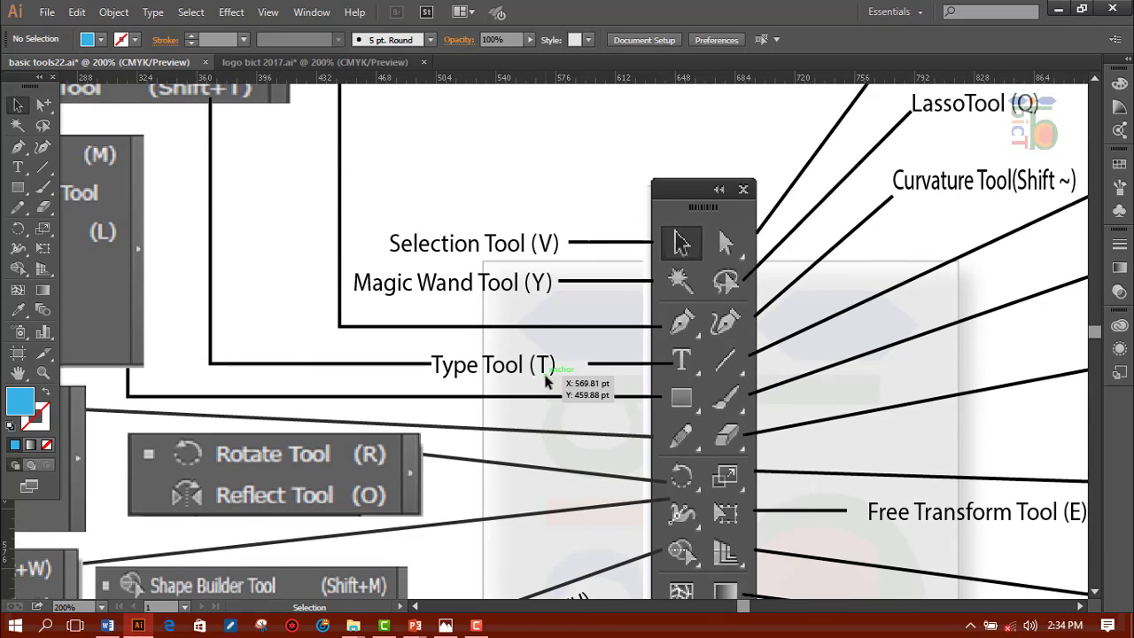
{"action": "scroll", "coordinate": [374, 354], "scroll_direction": "up", "scroll_amount": 1}
{"action": "scroll", "coordinate": [291, 349], "scroll_direction": "up", "scroll_amount": 2}
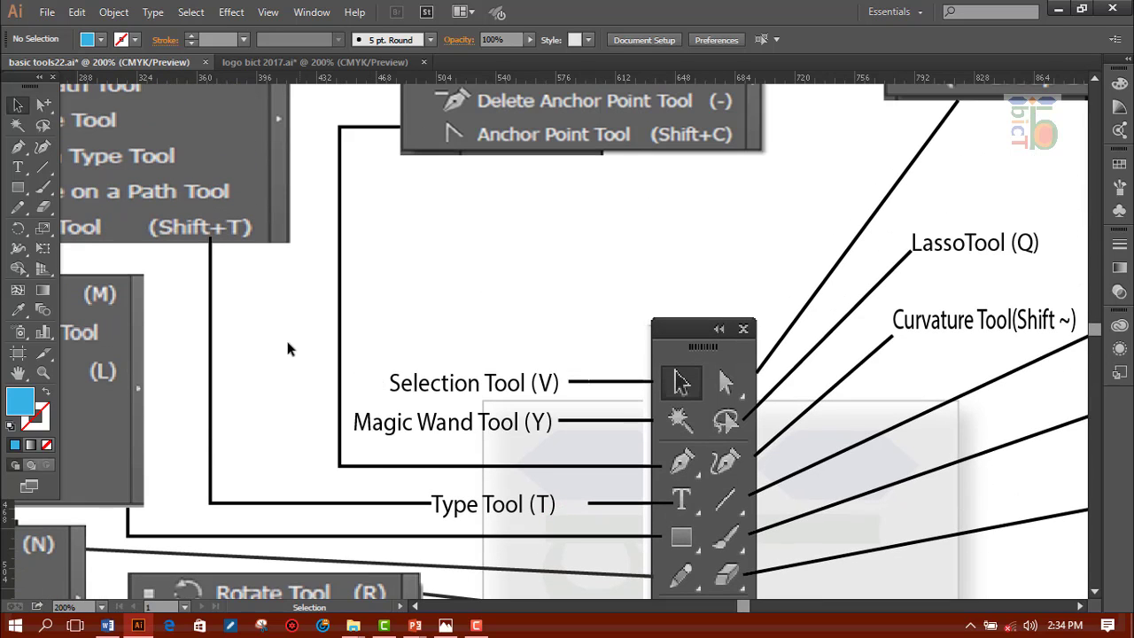
{"action": "left_click_drag", "start_coordinate": [343, 314], "coordinate": [636, 430]}
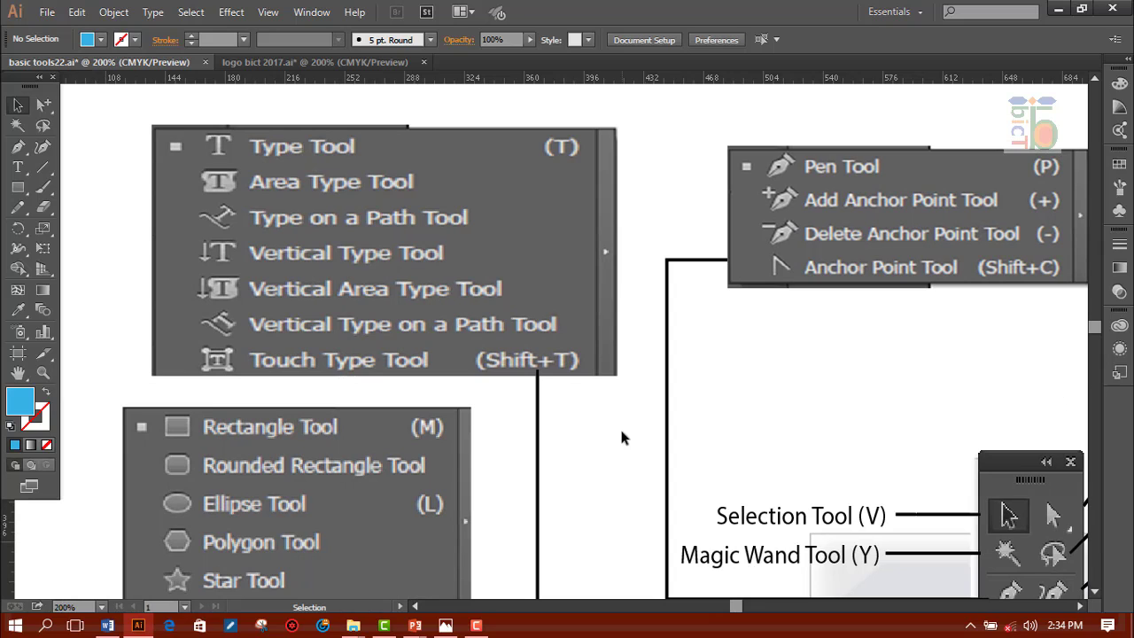
View the Type tool's flyout variants, then return to the Selection tool with V
{"action": "left_click", "coordinate": [23, 168]}
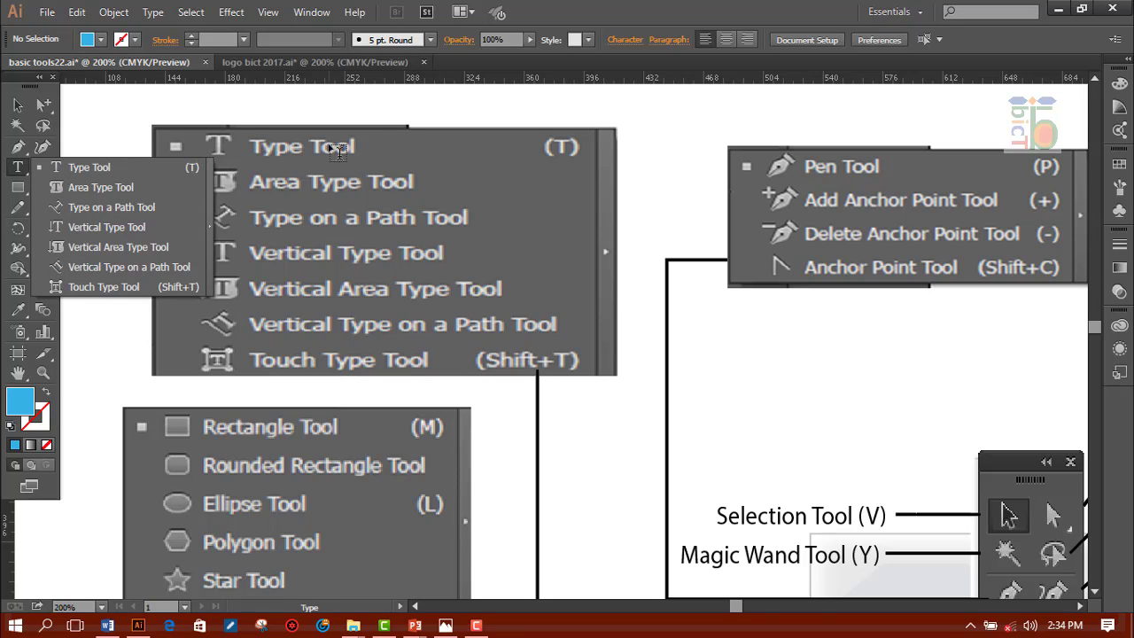
{"action": "key", "text": "v"}
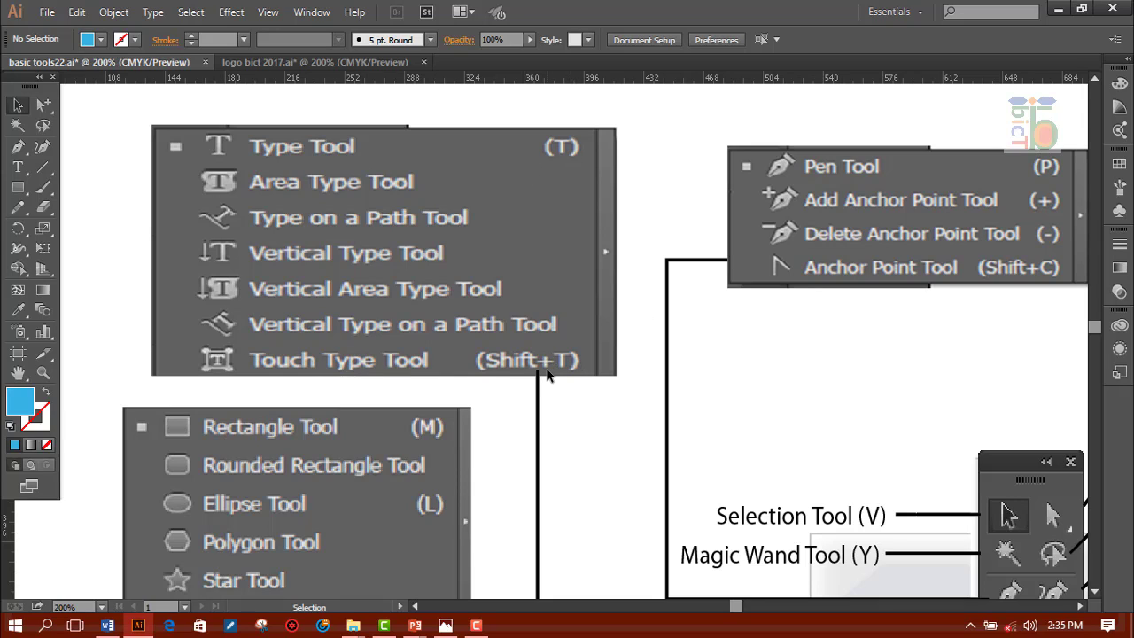
Scroll down the chart and view the Rectangle and Pencil tool flyouts, then return to Selection
{"action": "scroll", "coordinate": [471, 390], "scroll_direction": "down", "scroll_amount": 1}
{"action": "scroll", "coordinate": [471, 390], "scroll_direction": "down", "scroll_amount": 1}
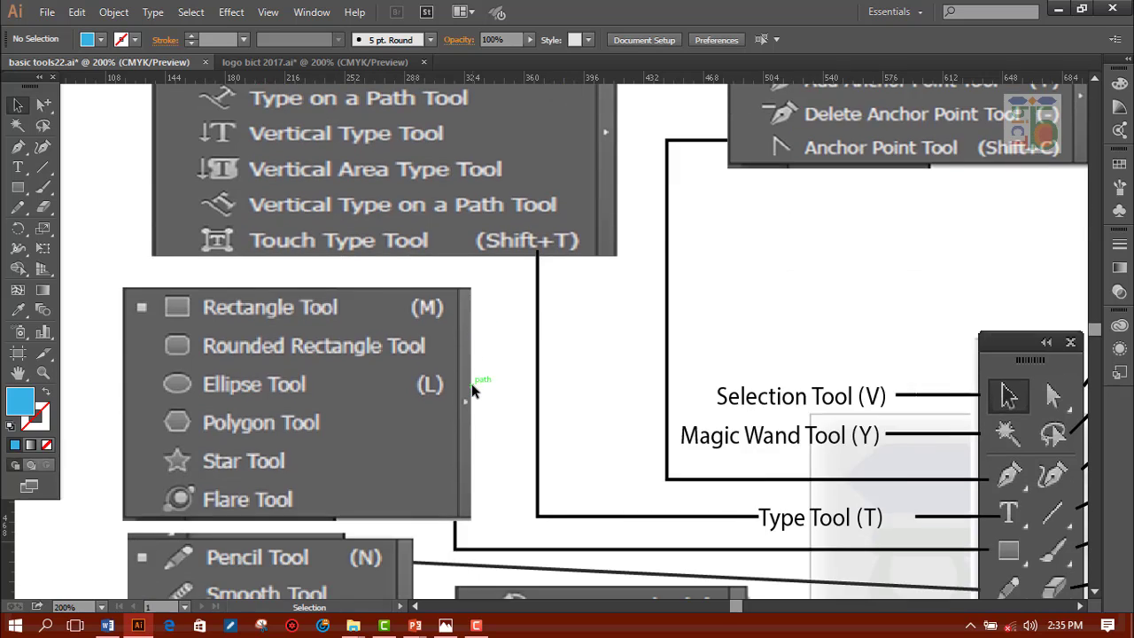
{"action": "scroll", "coordinate": [472, 390], "scroll_direction": "up", "scroll_amount": 1}
{"action": "scroll", "coordinate": [471, 390], "scroll_direction": "down", "scroll_amount": 1}
{"action": "scroll", "coordinate": [471, 391], "scroll_direction": "down", "scroll_amount": 3}
{"action": "scroll", "coordinate": [472, 391], "scroll_direction": "down", "scroll_amount": 1}
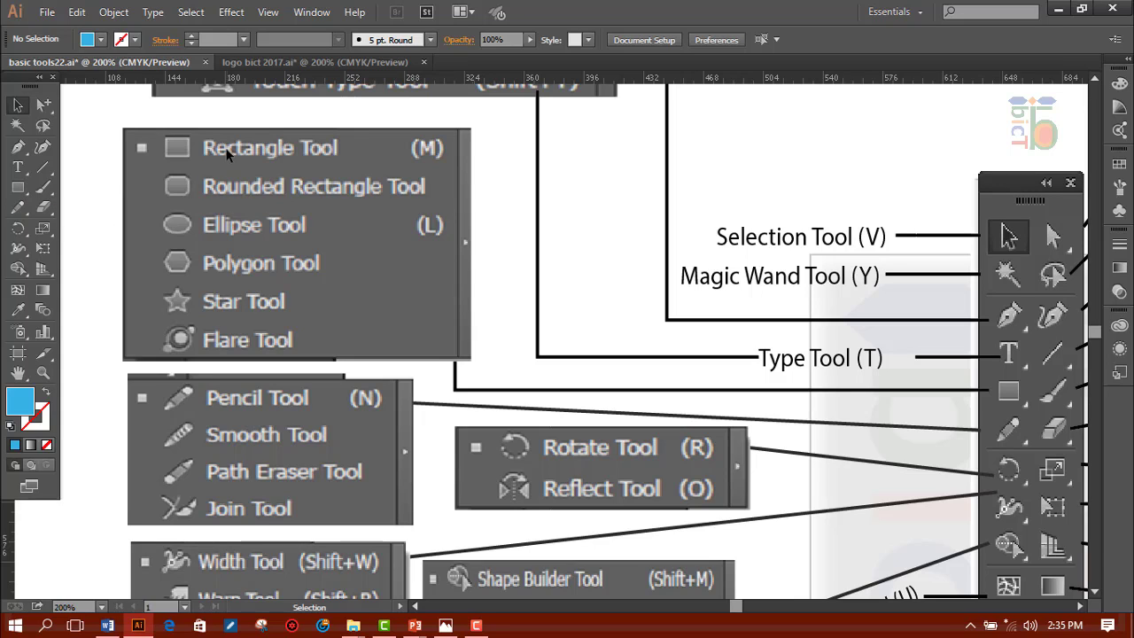
{"action": "left_click", "coordinate": [22, 189]}
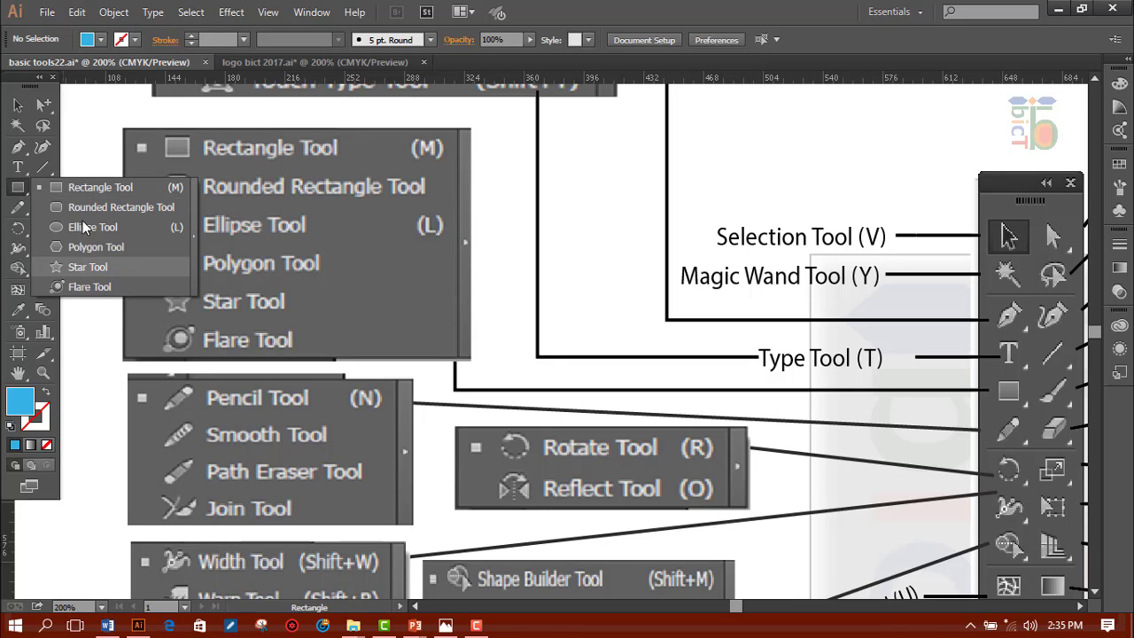
{"action": "left_click", "coordinate": [21, 207]}
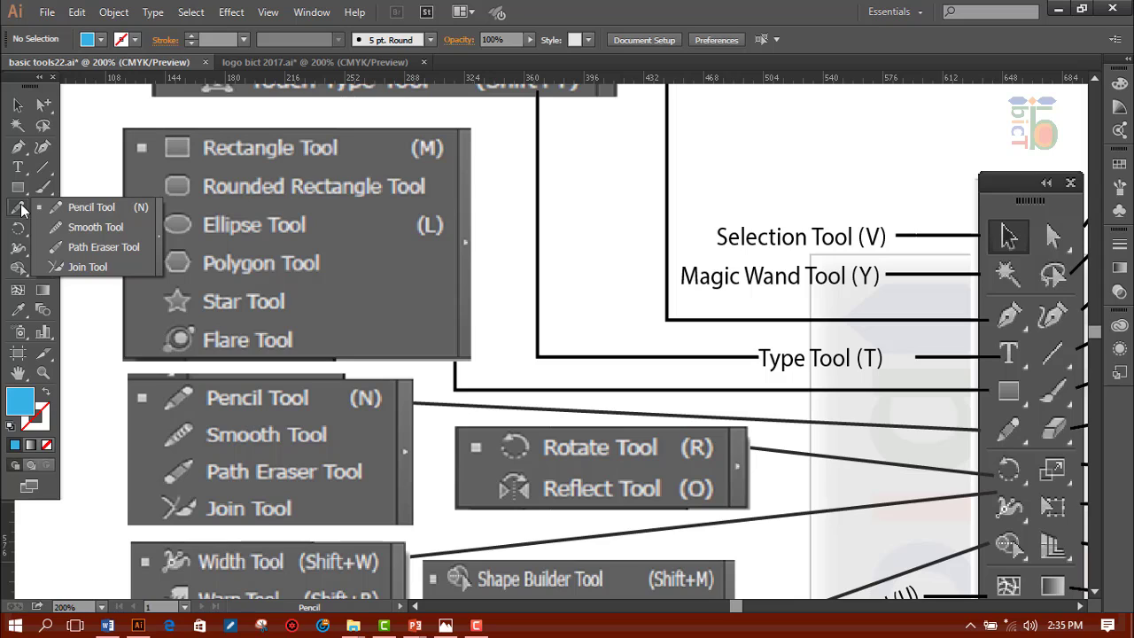
{"action": "key", "text": "v"}
{"action": "scroll", "coordinate": [715, 445], "scroll_direction": "down", "scroll_amount": 3}
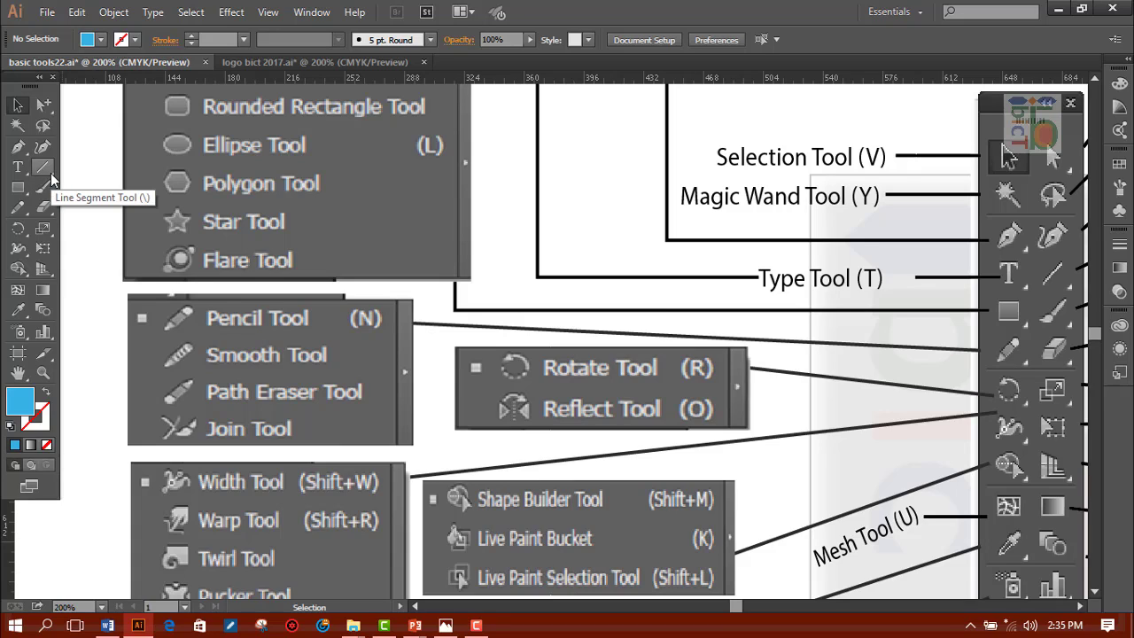
Draw a freehand Pencil loop around the Rotate icon, then deselect it
{"action": "key", "text": "n"}
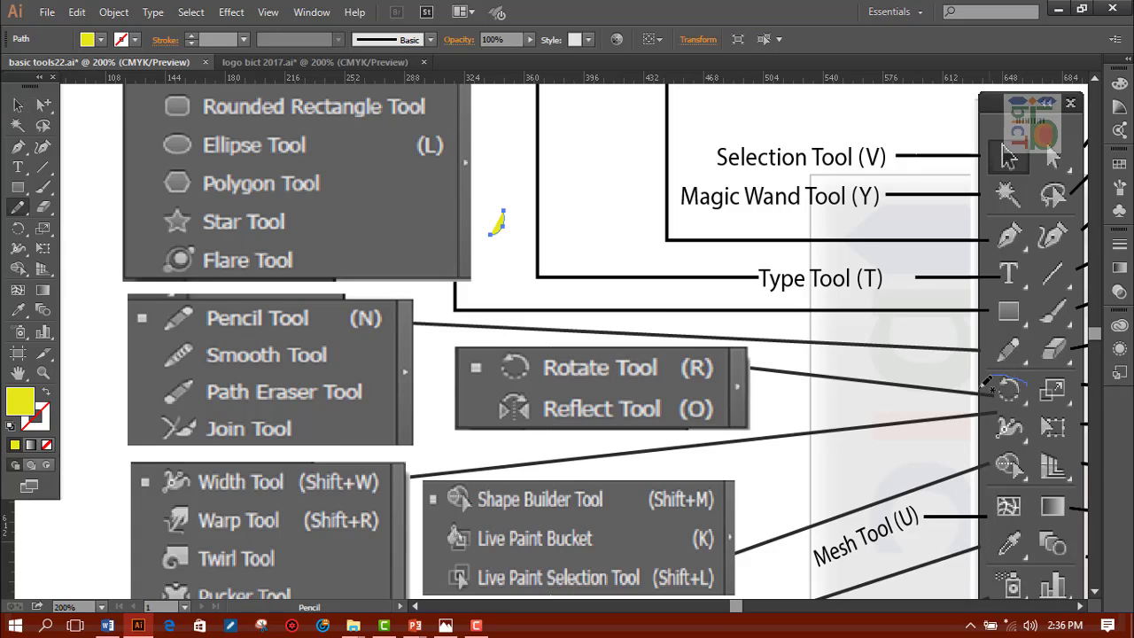
{"action": "left_click_drag", "start_coordinate": [986, 383], "coordinate": [771, 406]}
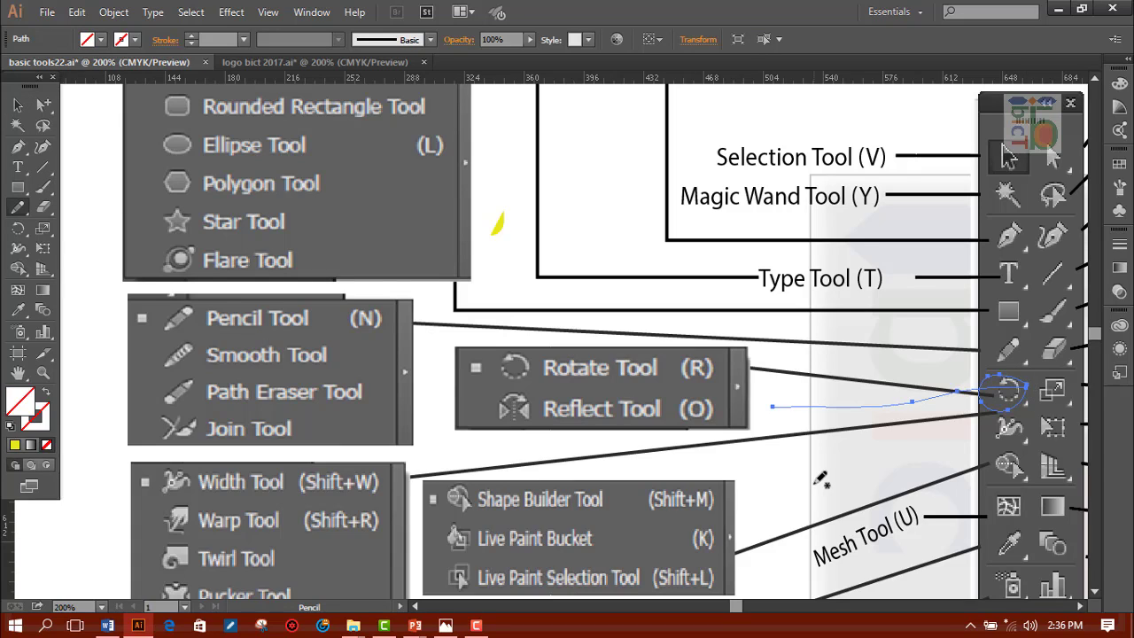
{"action": "left_click", "coordinate": [18, 105]}
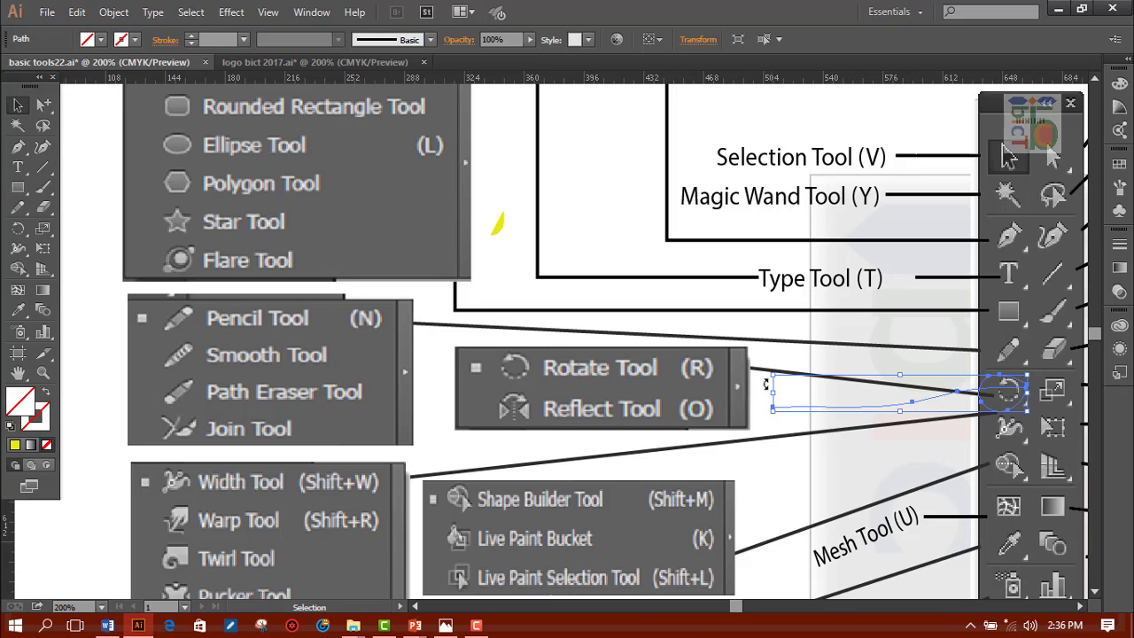
{"action": "scroll", "coordinate": [852, 420], "scroll_direction": "down", "scroll_amount": 2}
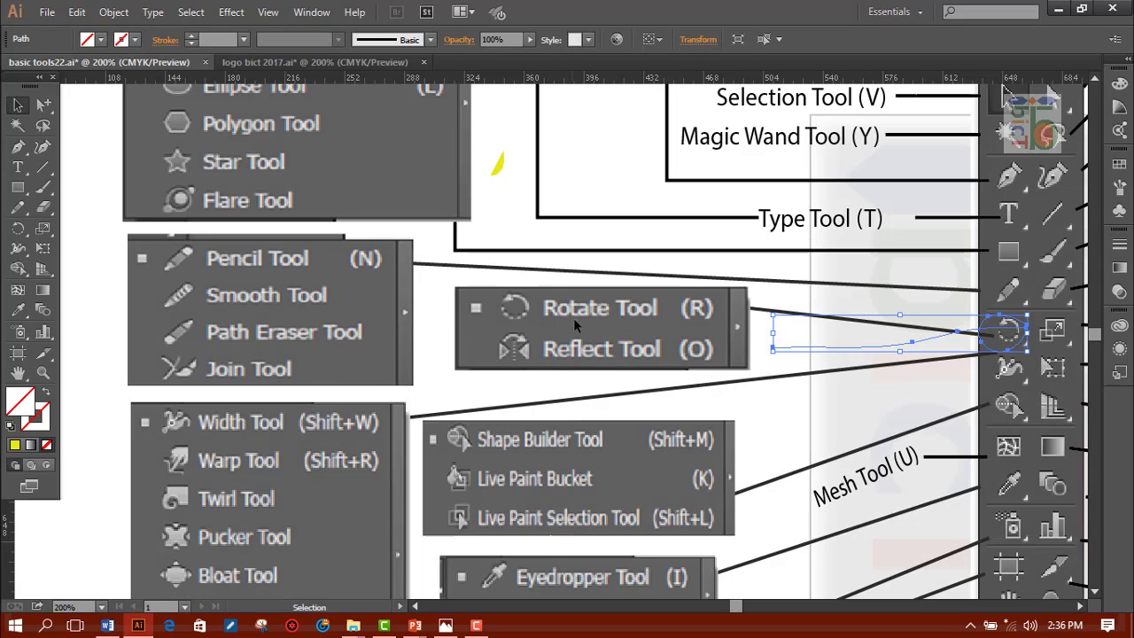
{"action": "left_click", "coordinate": [666, 350]}
{"action": "scroll", "coordinate": [774, 378], "scroll_direction": "down", "scroll_amount": 1}
{"action": "scroll", "coordinate": [883, 350], "scroll_direction": "down", "scroll_amount": 2}
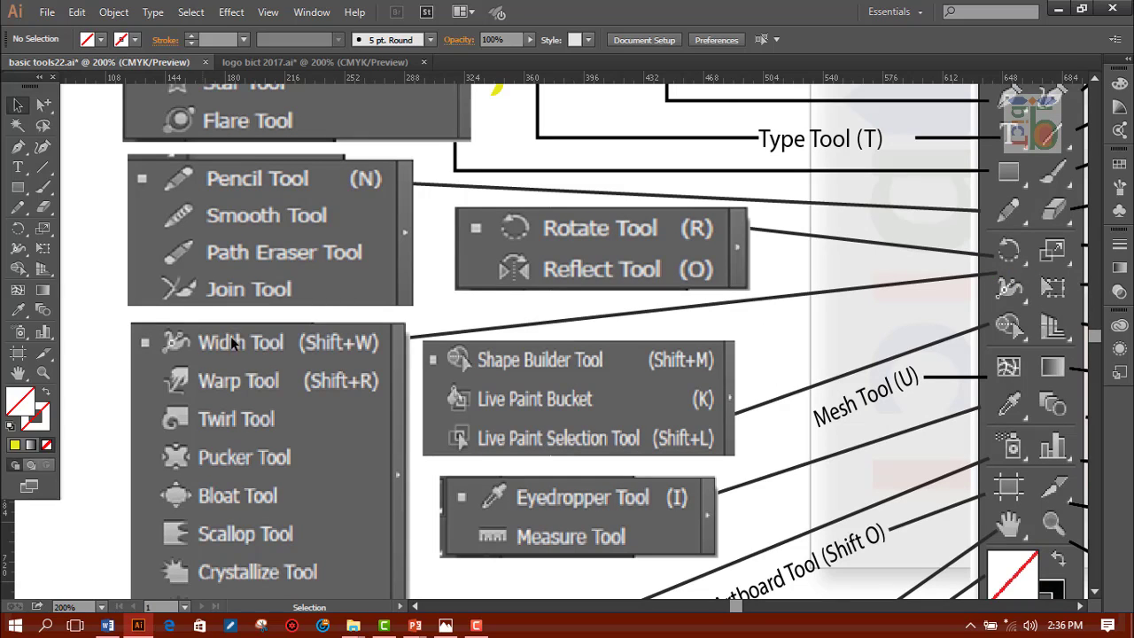
{"action": "left_click", "coordinate": [18, 249]}
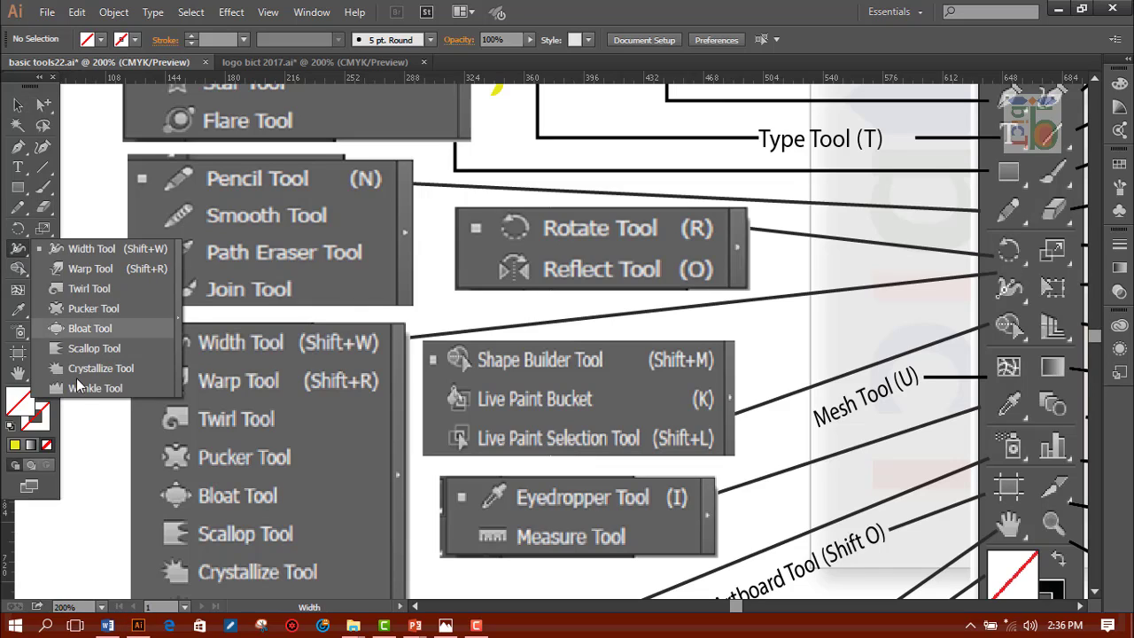
{"action": "left_click", "coordinate": [94, 388]}
{"action": "left_click", "coordinate": [18, 105]}
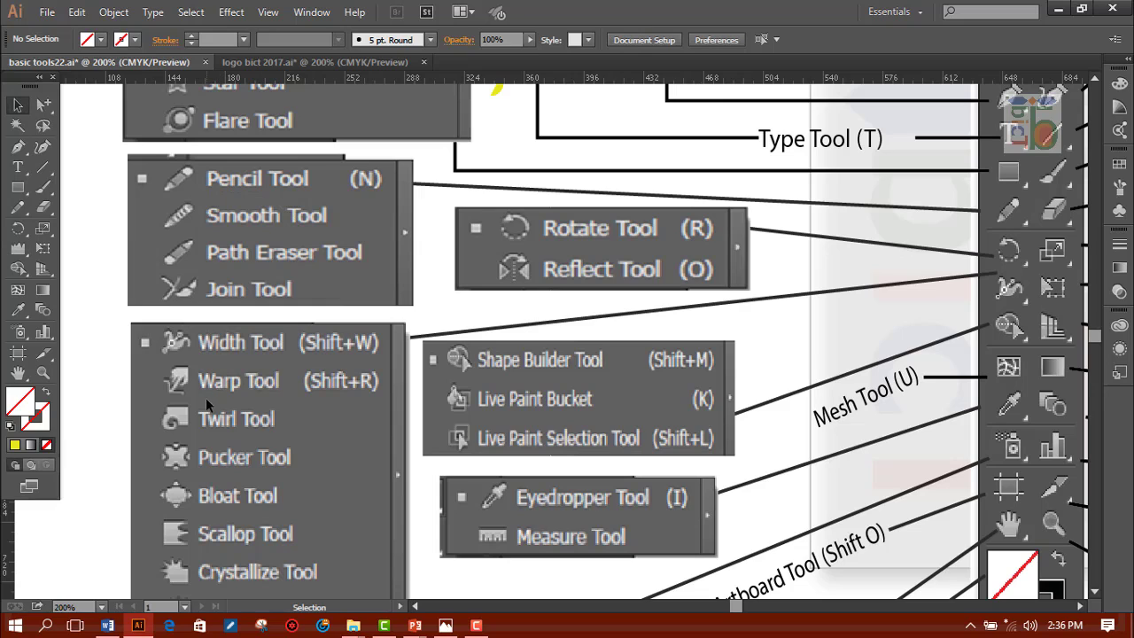
{"action": "scroll", "coordinate": [299, 464], "scroll_direction": "down", "scroll_amount": 2}
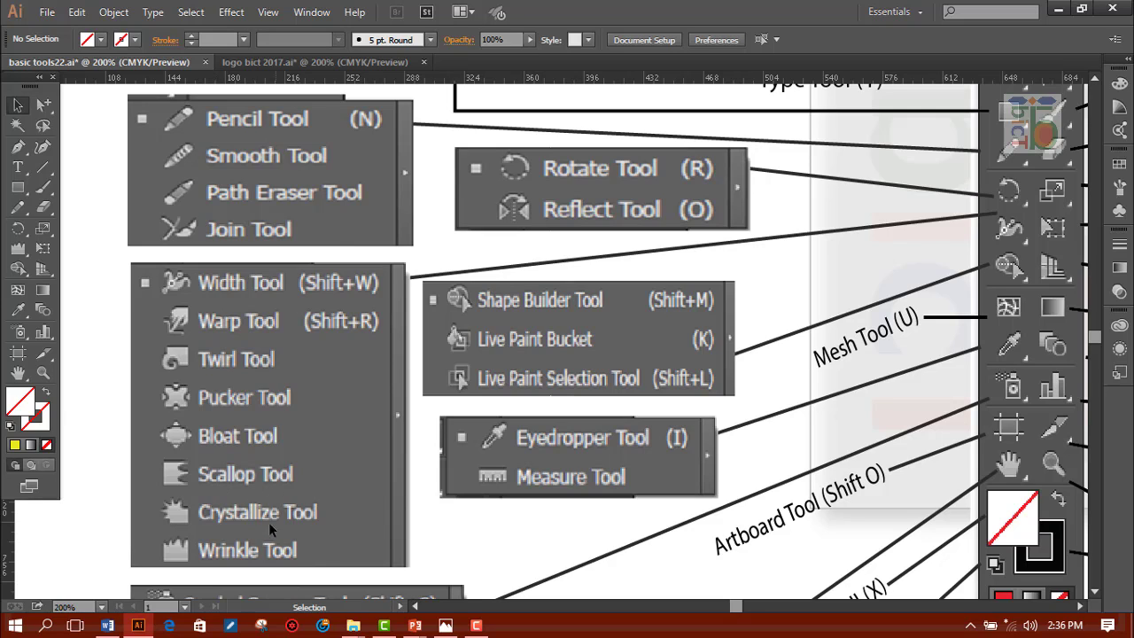
{"action": "scroll", "coordinate": [383, 524], "scroll_direction": "down", "scroll_amount": 2}
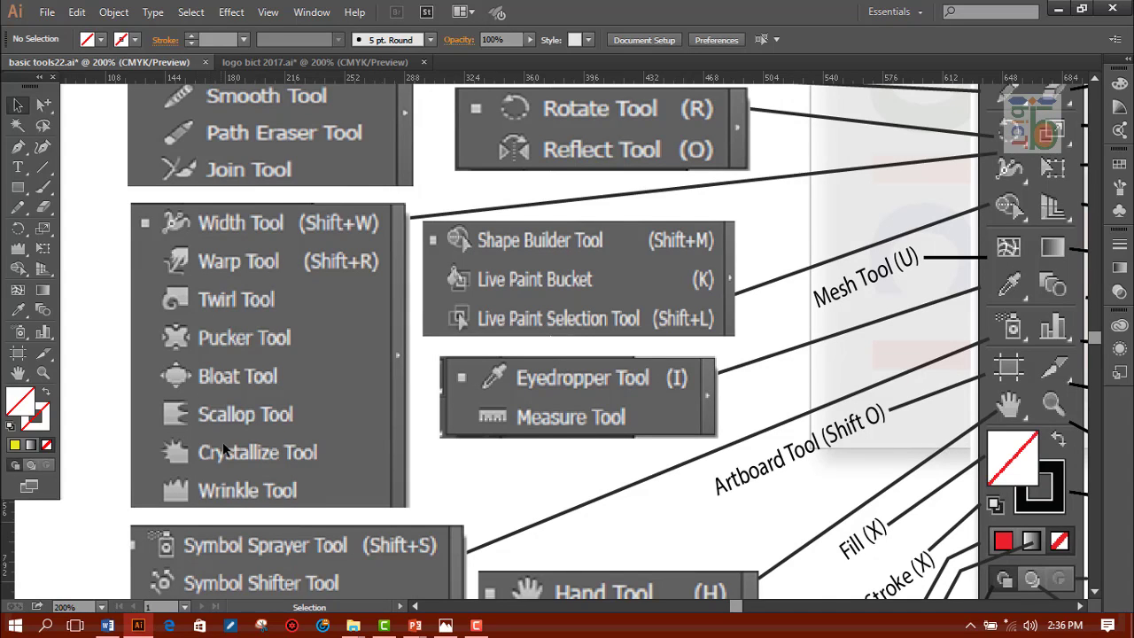
{"action": "scroll", "coordinate": [233, 436], "scroll_direction": "up", "scroll_amount": 2}
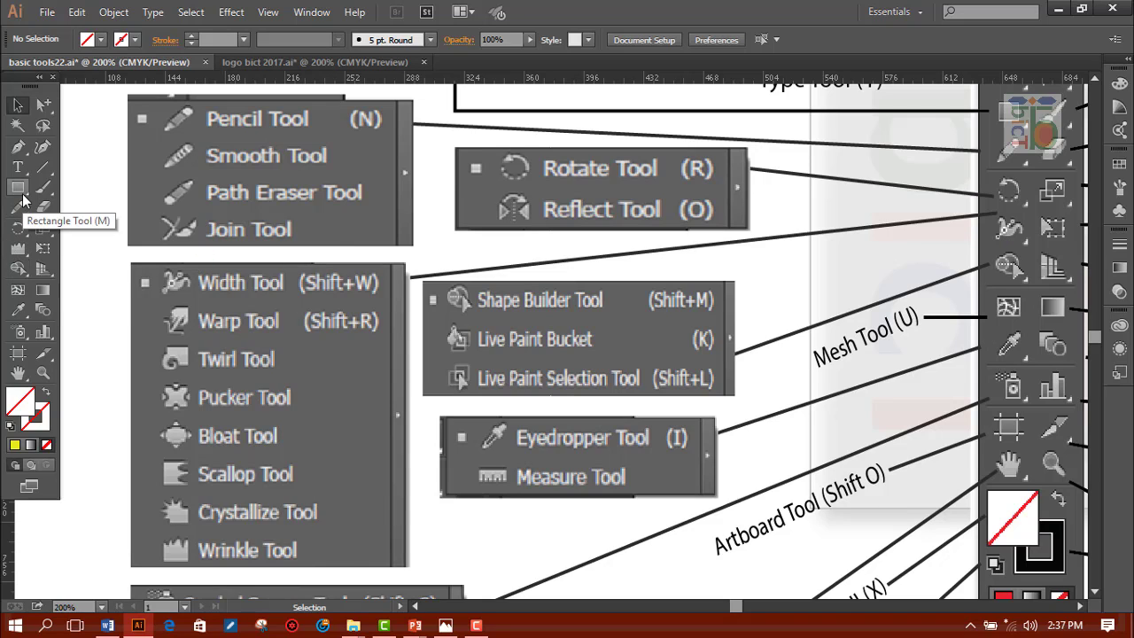
{"action": "scroll", "coordinate": [534, 405], "scroll_direction": "up", "scroll_amount": 3}
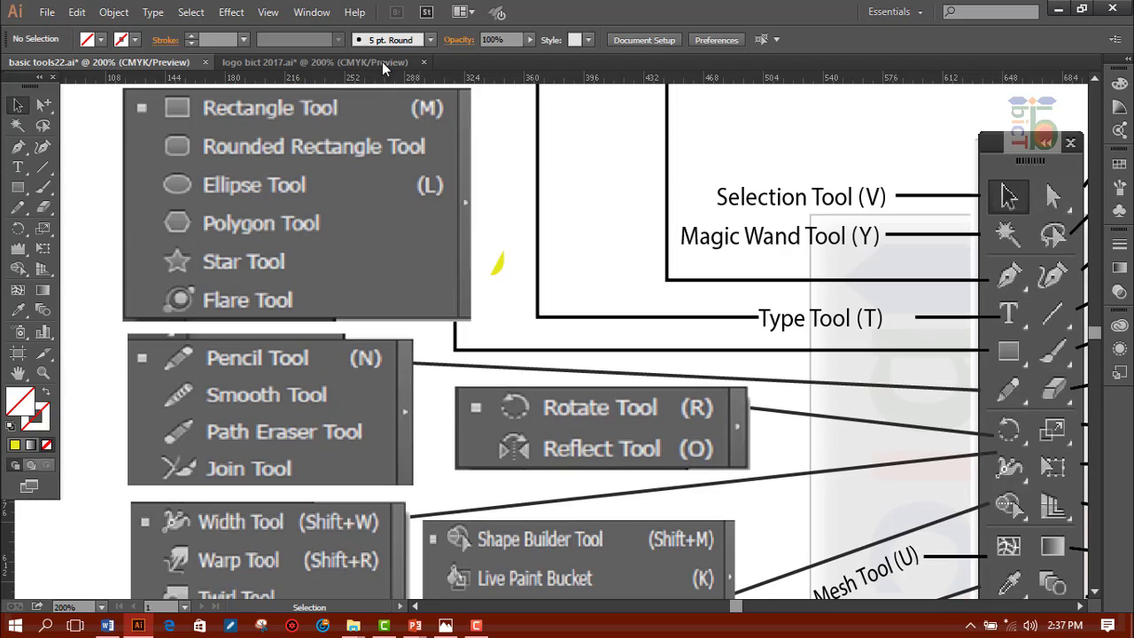
In logo bict 2017.ai, select both overlapping pink circles
{"action": "left_click", "coordinate": [337, 58]}
{"action": "scroll", "coordinate": [613, 320], "scroll_direction": "up", "scroll_amount": 1}
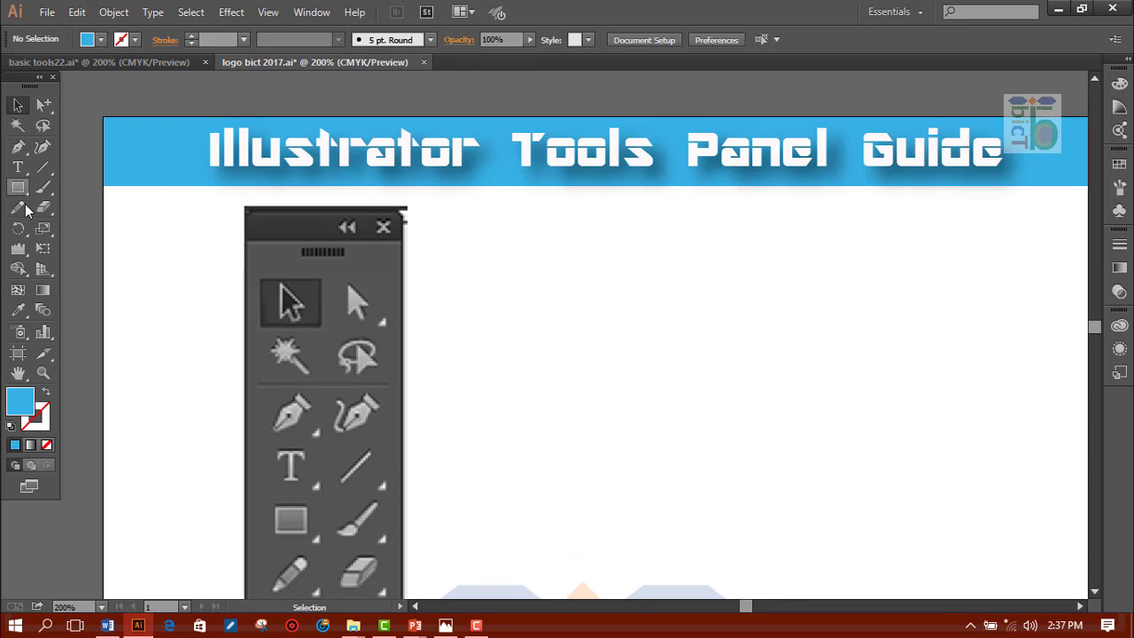
{"action": "left_click_drag", "start_coordinate": [16, 193], "coordinate": [84, 186]}
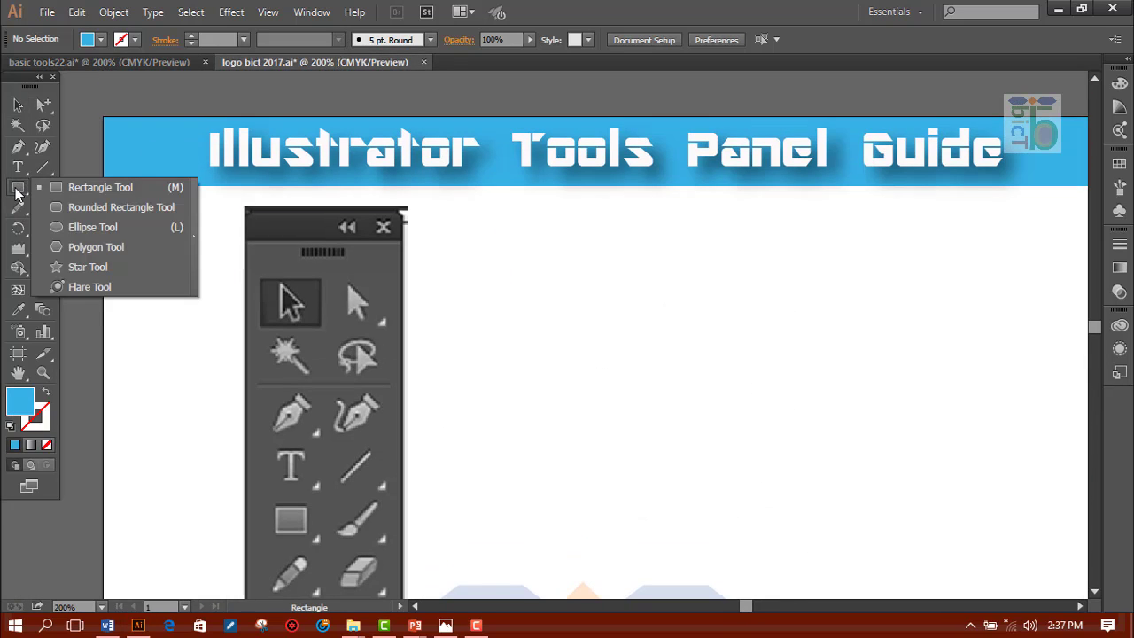
{"action": "left_click_drag", "start_coordinate": [498, 273], "coordinate": [590, 330]}
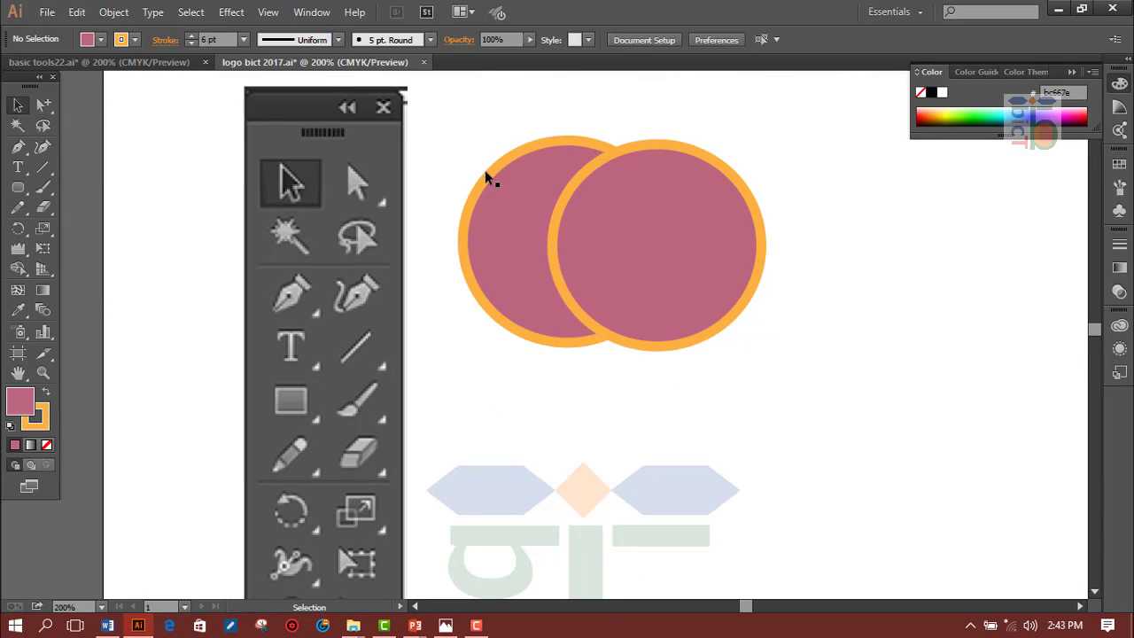
{"action": "left_click_drag", "start_coordinate": [463, 135], "coordinate": [739, 337]}
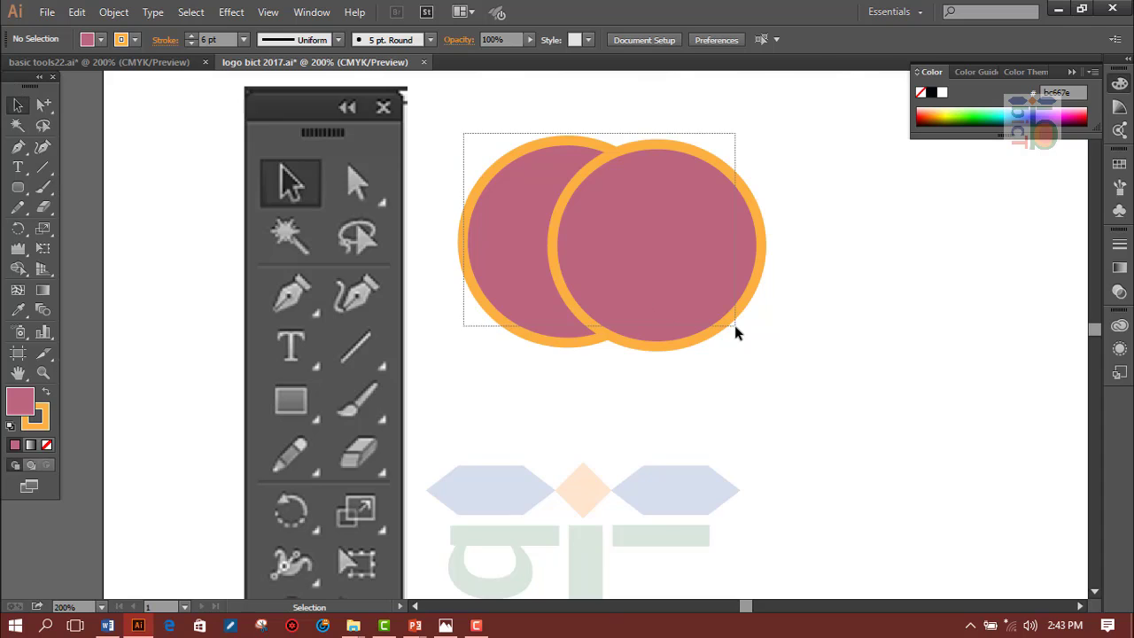
Drag across both circles with Shape Builder to merge them, then deselect
{"action": "left_click", "coordinate": [18, 269]}
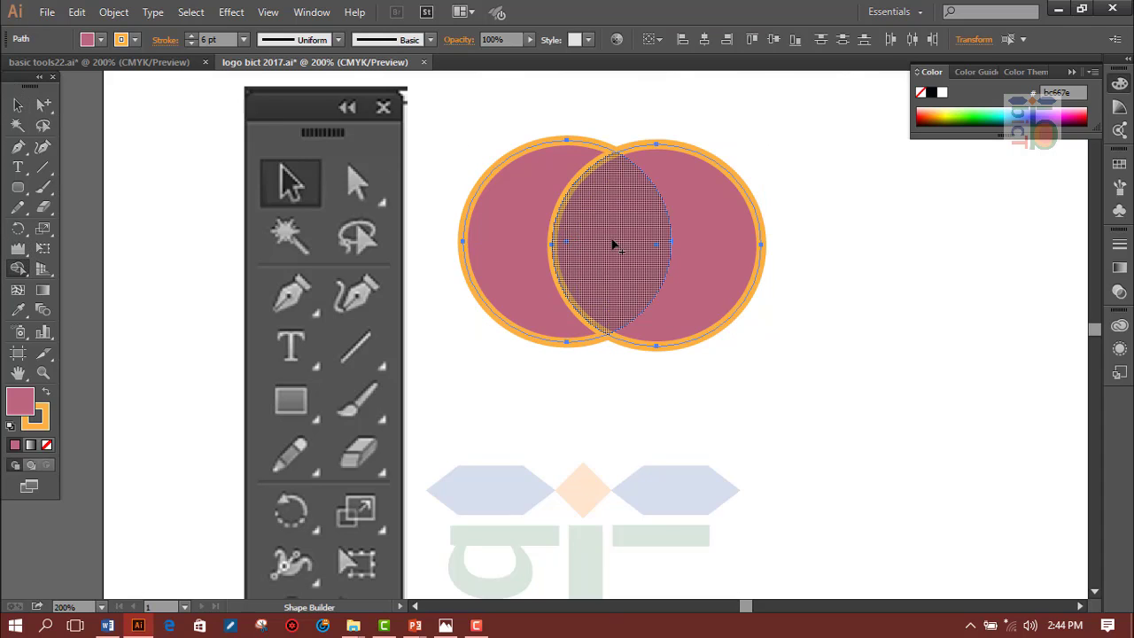
{"action": "mouse_move", "coordinate": [635, 241]}
{"action": "left_mouse_down"}
{"action": "mouse_move", "coordinate": [706, 250]}
{"action": "mouse_move", "coordinate": [780, 295]}
{"action": "left_mouse_up"}
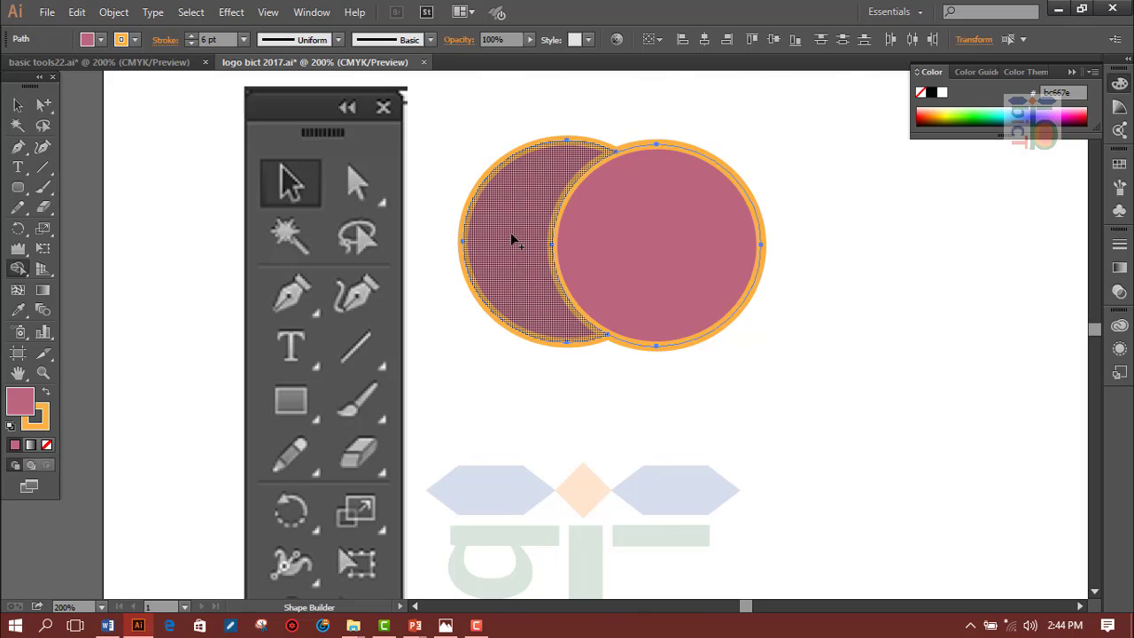
{"action": "left_click_drag", "start_coordinate": [529, 233], "coordinate": [648, 251]}
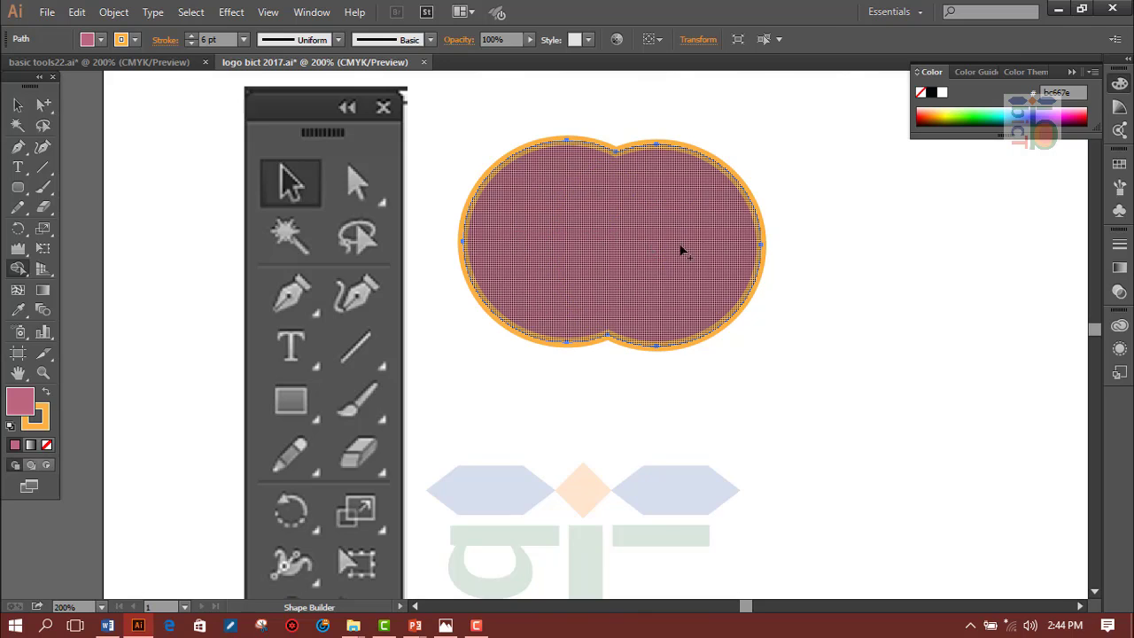
{"action": "left_click", "coordinate": [18, 104]}
{"action": "left_click", "coordinate": [774, 382]}
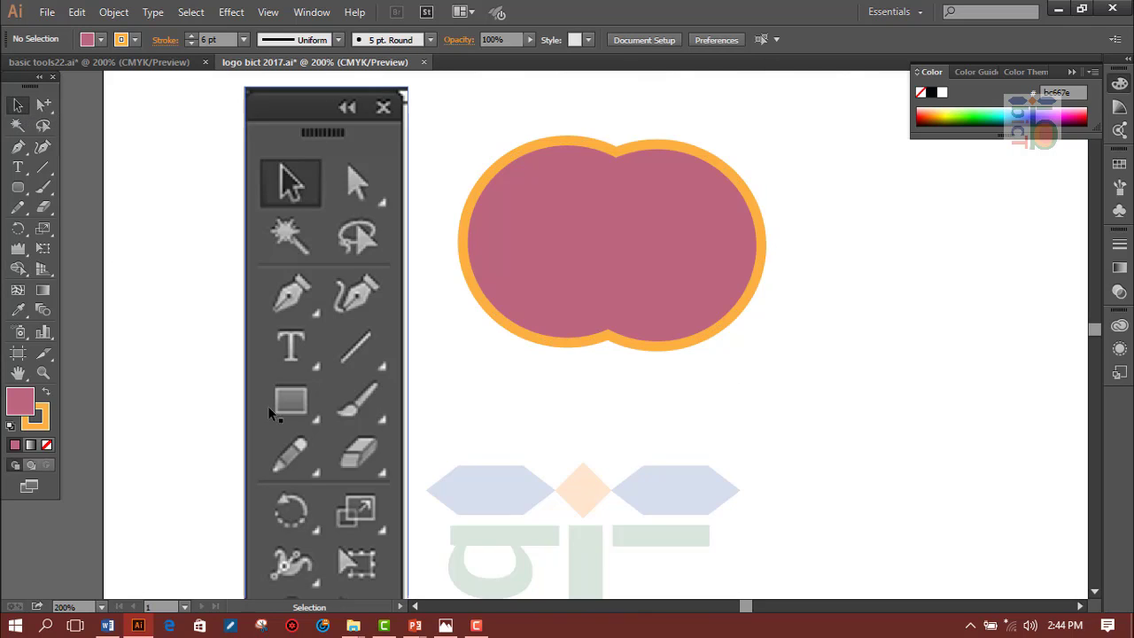
Return to the basic tools22.ai document
{"action": "scroll", "coordinate": [387, 381], "scroll_direction": "down", "scroll_amount": 1}
{"action": "scroll", "coordinate": [386, 373], "scroll_direction": "down", "scroll_amount": 2}
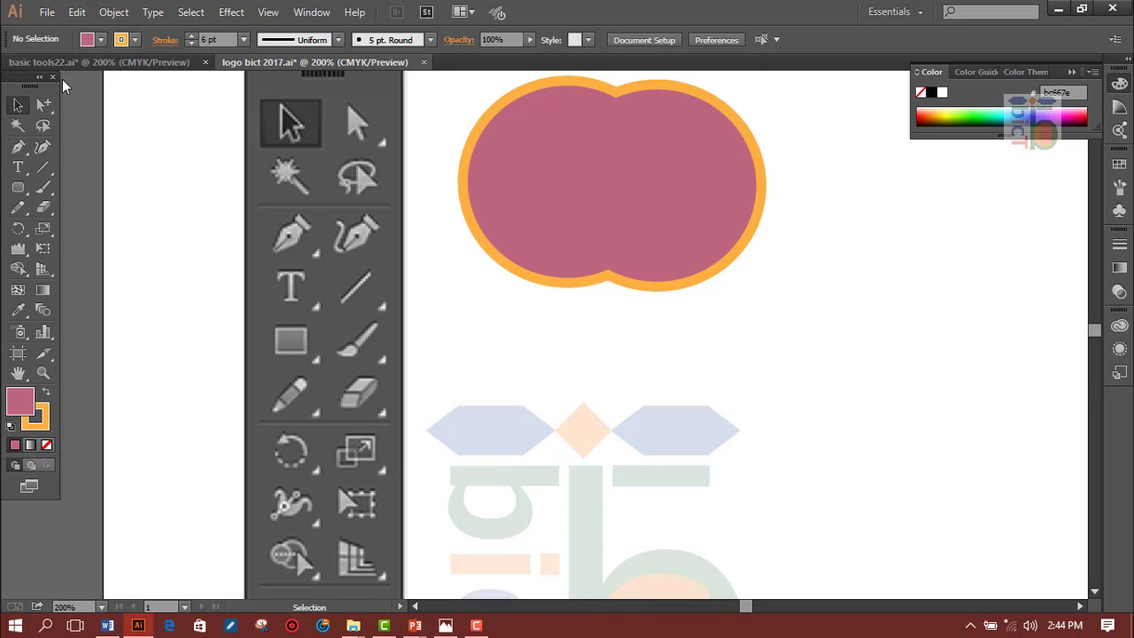
{"action": "left_click", "coordinate": [74, 60]}
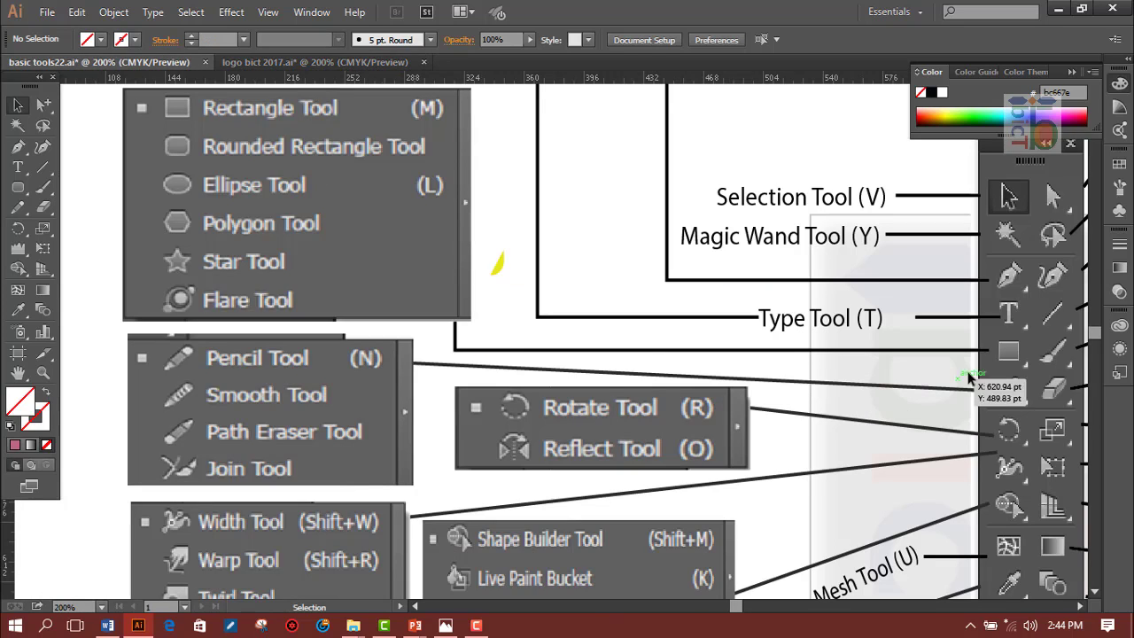
In logo bict 2017.ai, draw a rounded rectangle below the merged shape
{"action": "scroll", "coordinate": [937, 448], "scroll_direction": "down", "scroll_amount": 3}
{"action": "scroll", "coordinate": [932, 443], "scroll_direction": "down", "scroll_amount": 3}
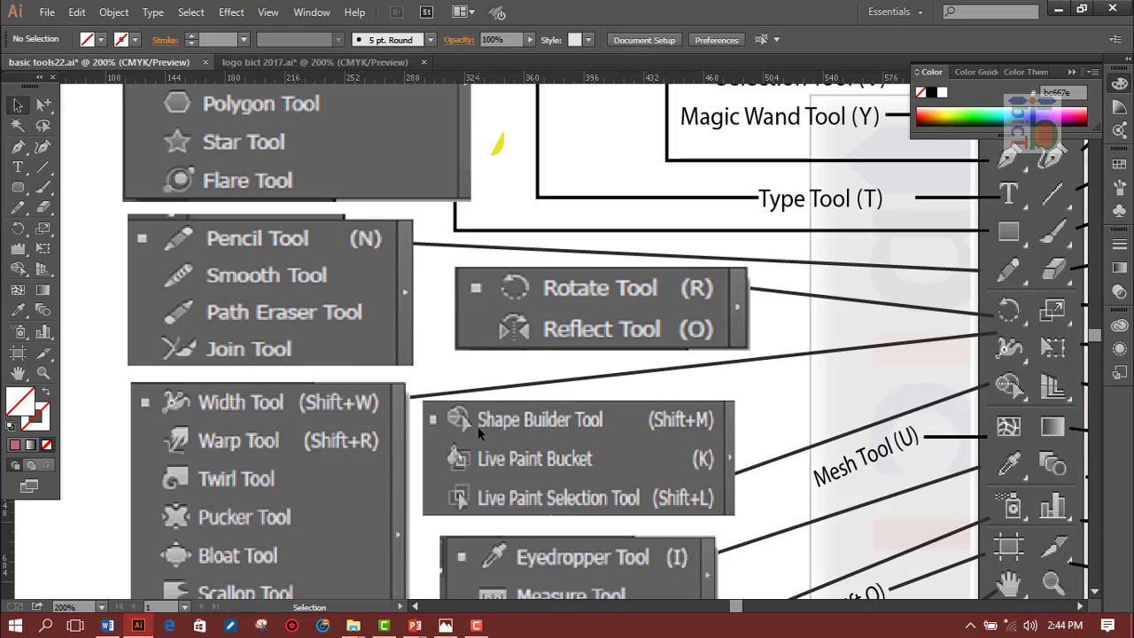
{"action": "scroll", "coordinate": [532, 422], "scroll_direction": "down", "scroll_amount": 1}
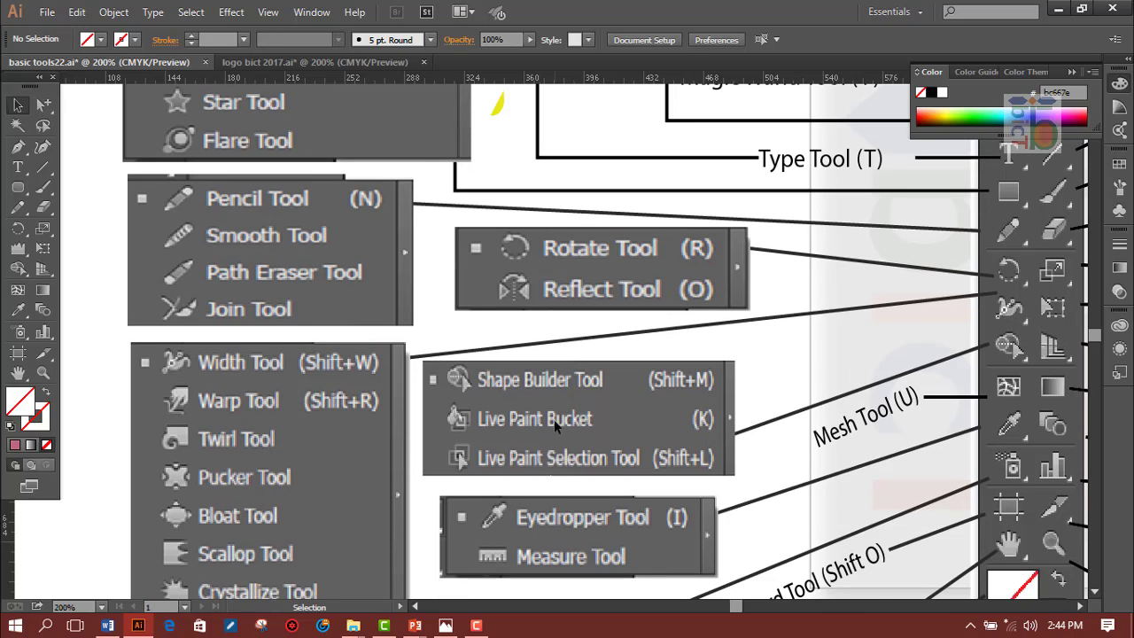
{"action": "left_click", "coordinate": [284, 62]}
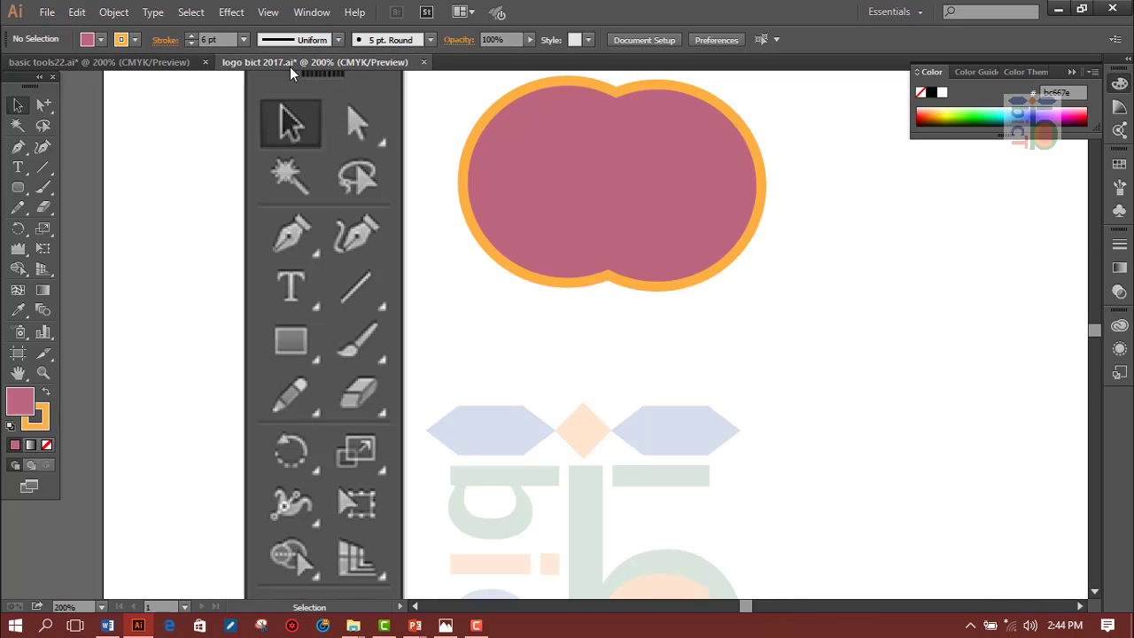
{"action": "left_click", "coordinate": [18, 187]}
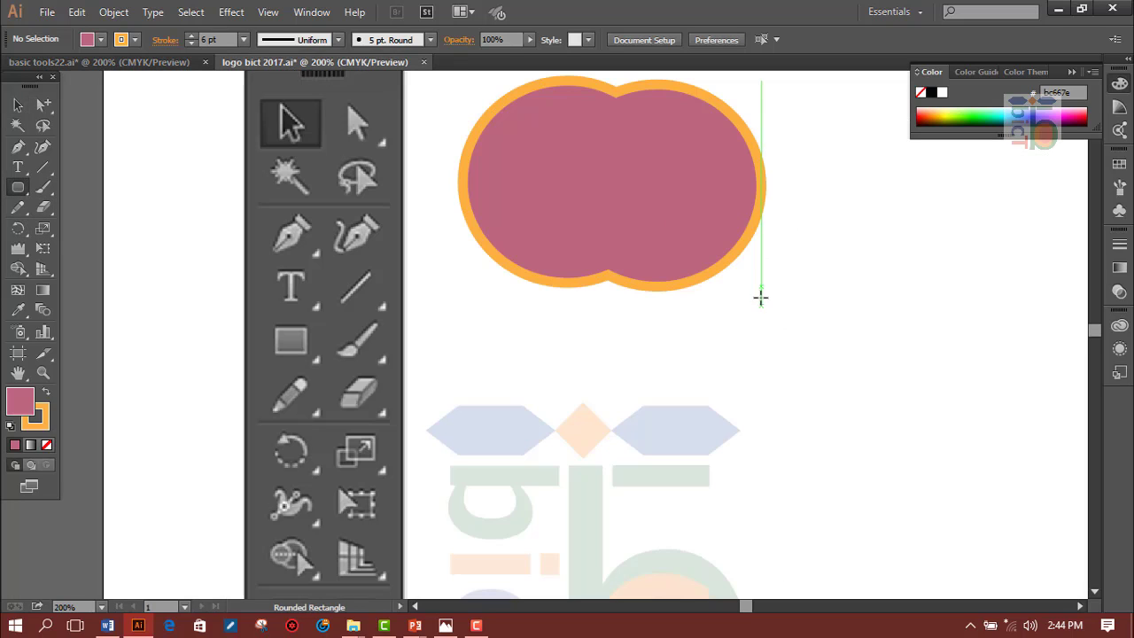
{"action": "left_click_drag", "start_coordinate": [762, 287], "coordinate": [956, 431]}
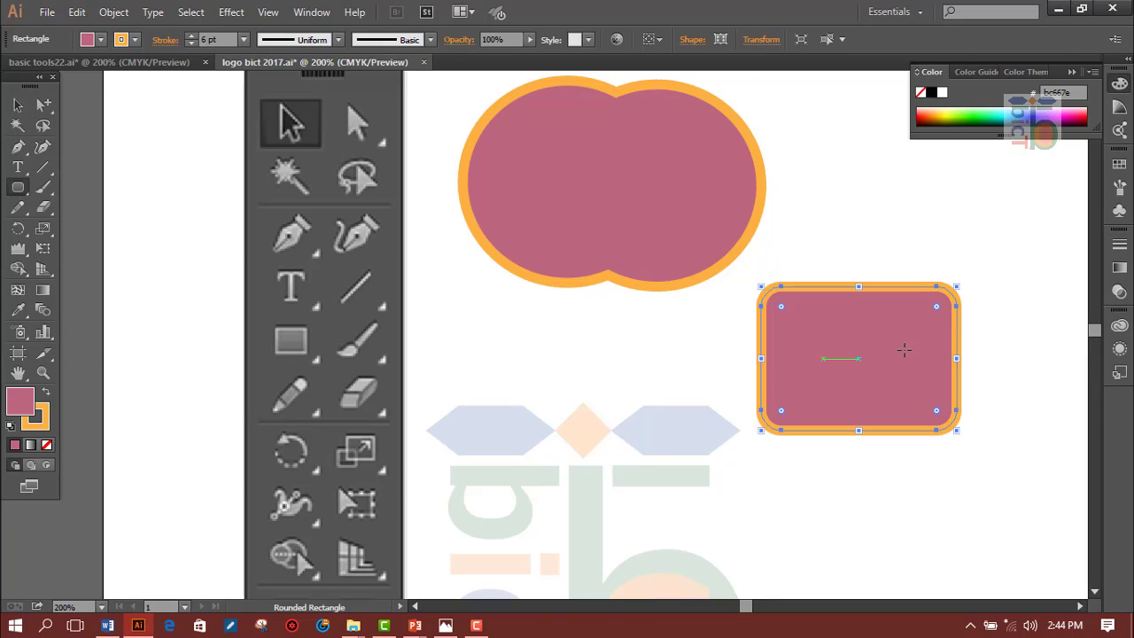
Choose a pale green fill colour in the Color Picker
{"action": "left_click", "coordinate": [17, 104]}
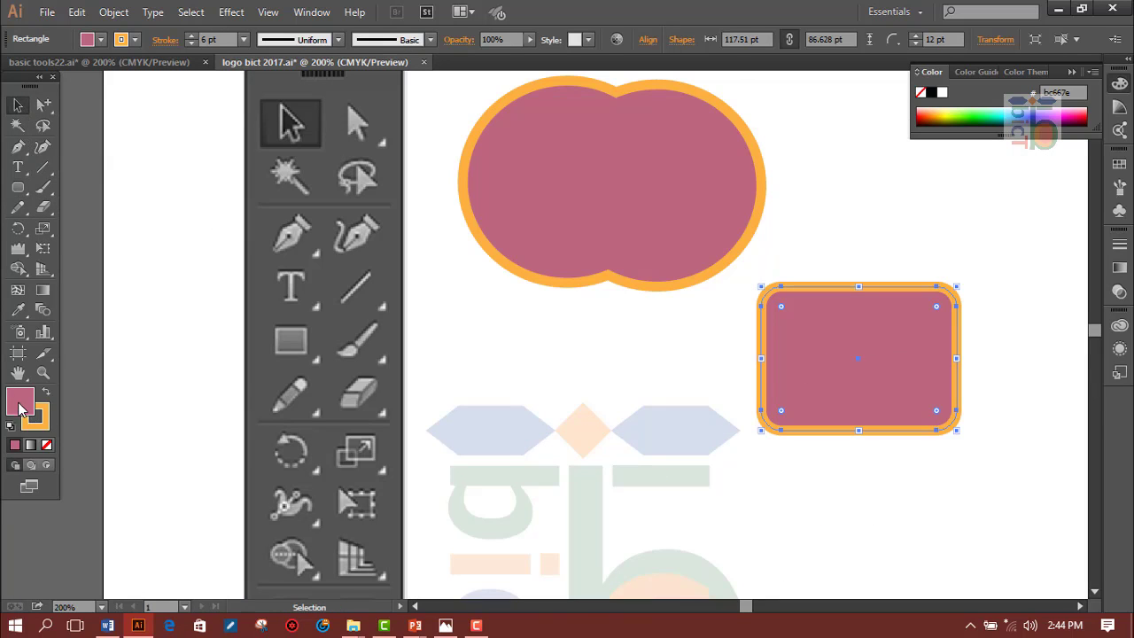
{"action": "double_click", "coordinate": [20, 401]}
{"action": "double_click", "coordinate": [27, 398]}
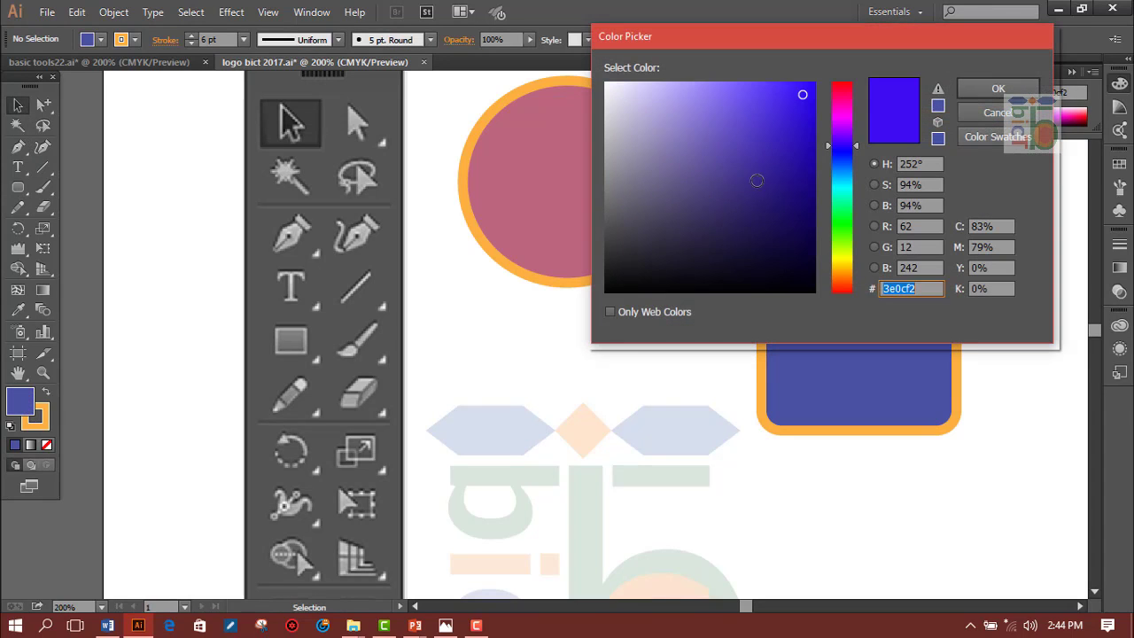
{"action": "left_click", "coordinate": [839, 206]}
{"action": "left_click", "coordinate": [634, 93]}
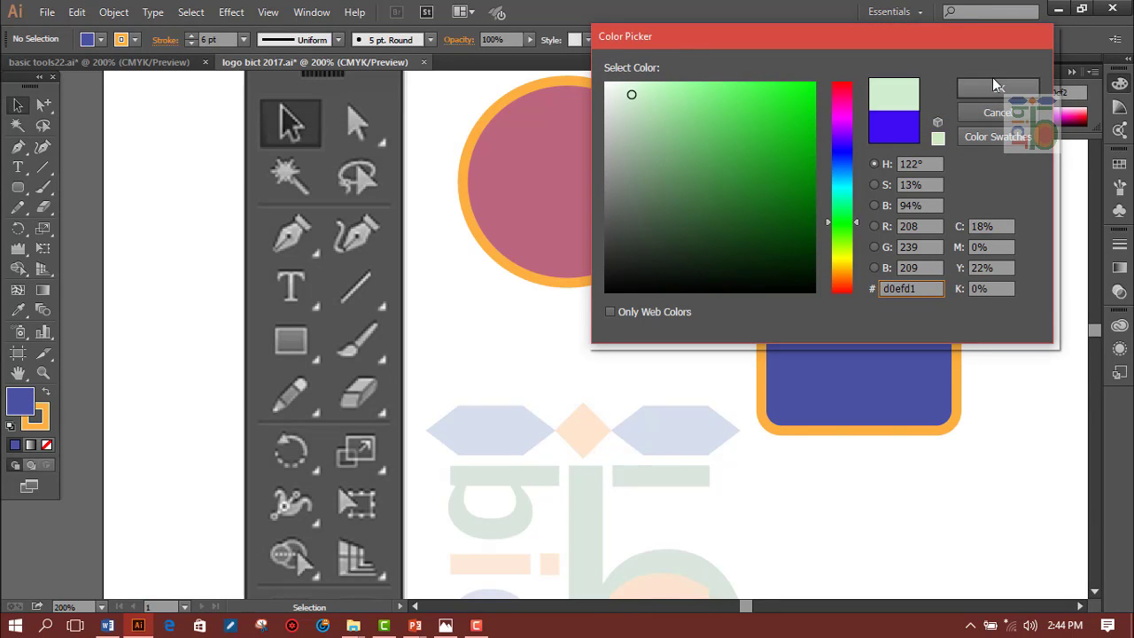
{"action": "left_click", "coordinate": [999, 89]}
Add a pale-green mesh point at the rectangle's centre, then delete the mesh rectangle
{"action": "left_click", "coordinate": [17, 289]}
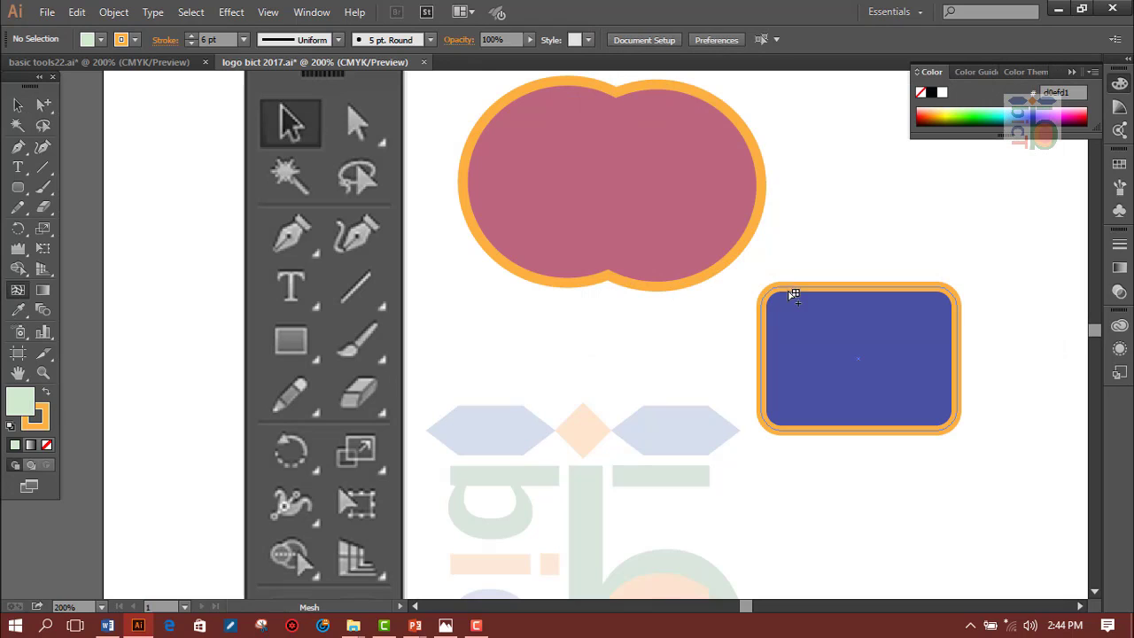
{"action": "left_click", "coordinate": [858, 359]}
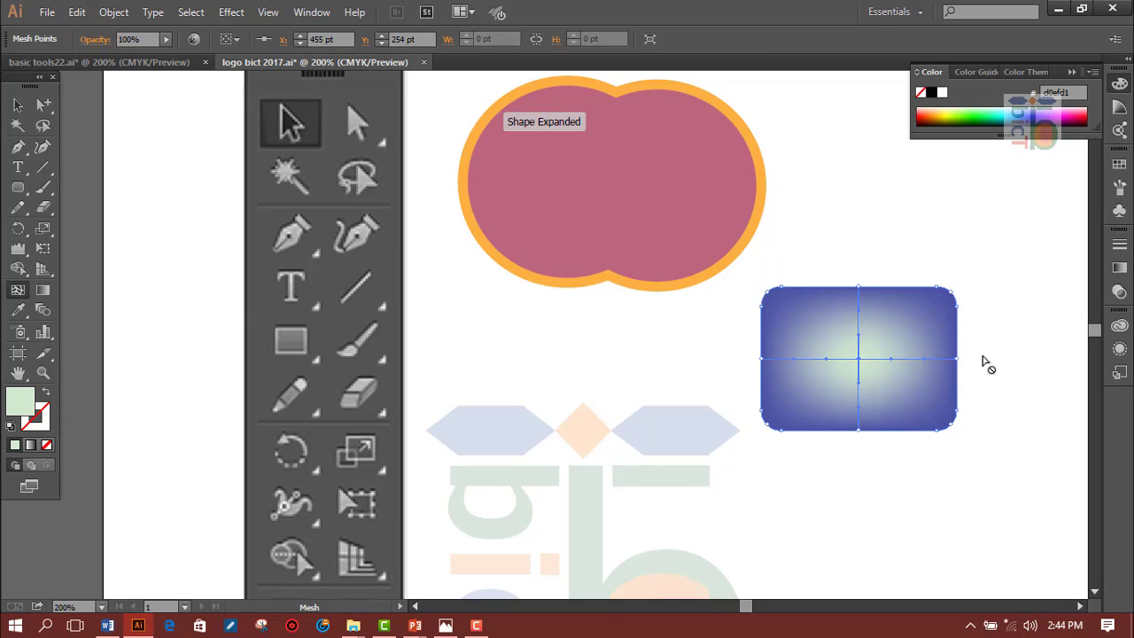
{"action": "key", "text": "v"}
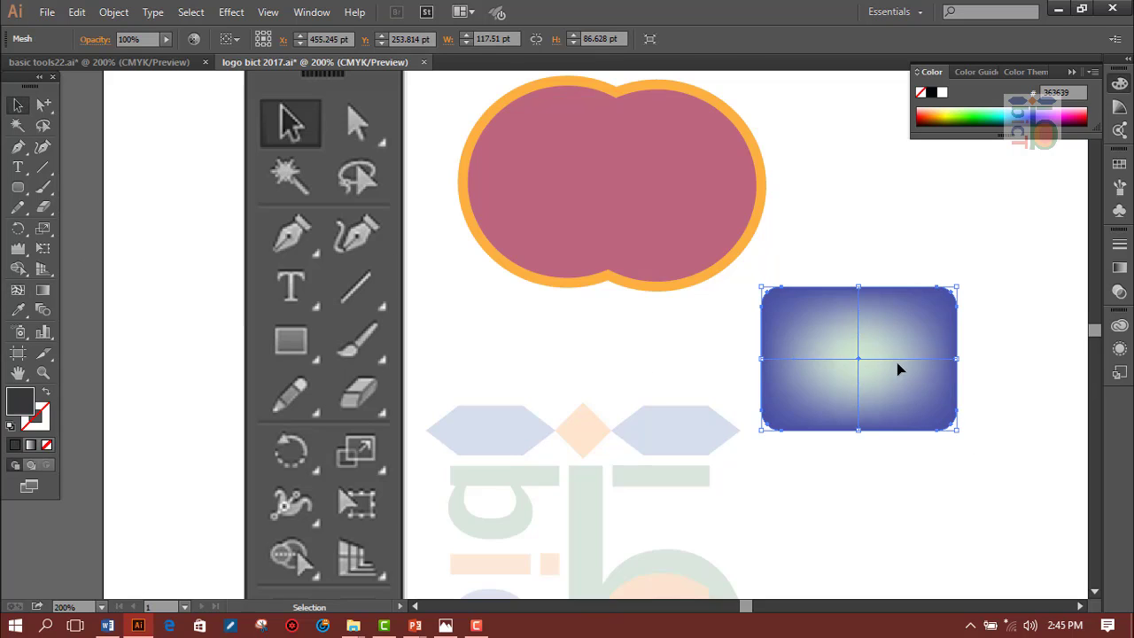
{"action": "key", "text": "Delete"}
{"action": "left_click", "coordinate": [111, 62]}
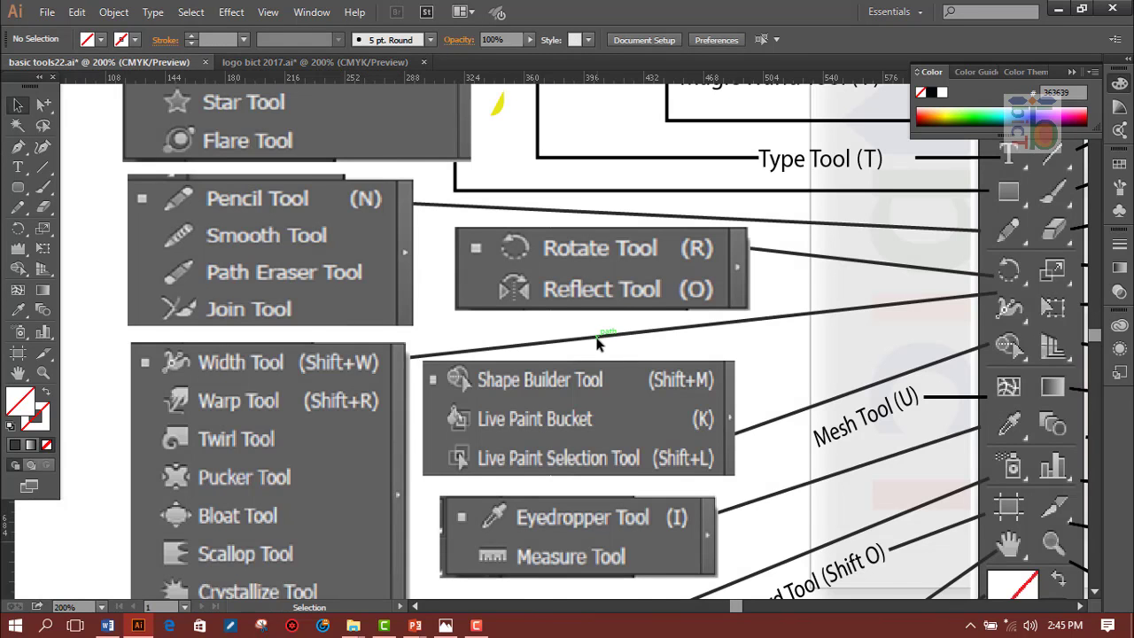
{"action": "scroll", "coordinate": [724, 406], "scroll_direction": "down", "scroll_amount": 2}
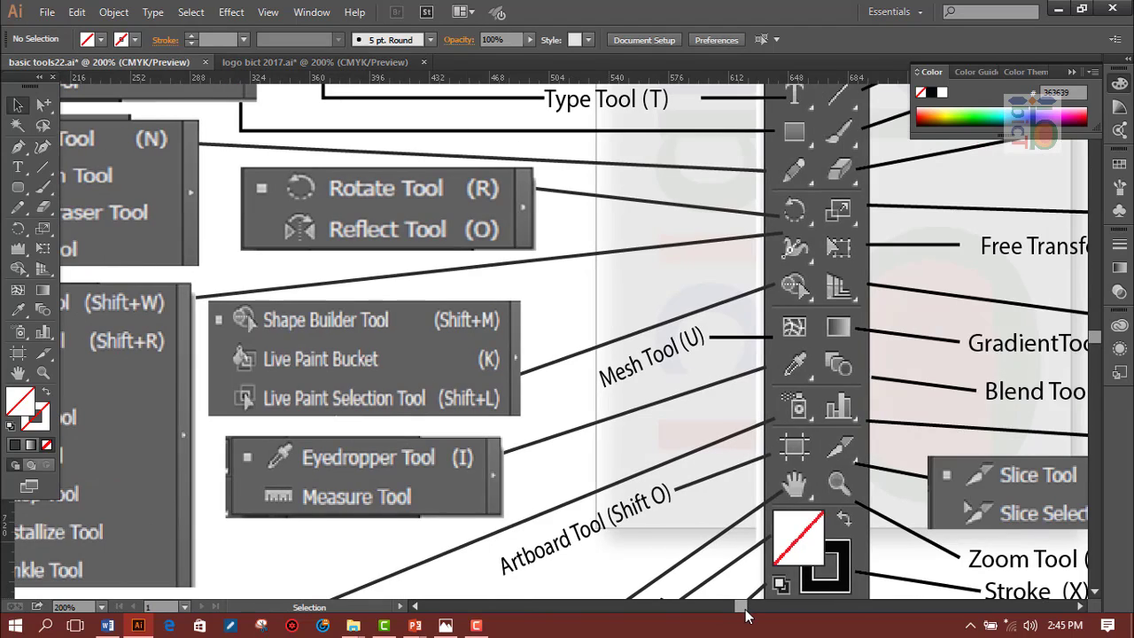
{"action": "left_click_drag", "start_coordinate": [735, 606], "coordinate": [746, 607]}
{"action": "scroll", "coordinate": [396, 462], "scroll_direction": "down", "scroll_amount": 3}
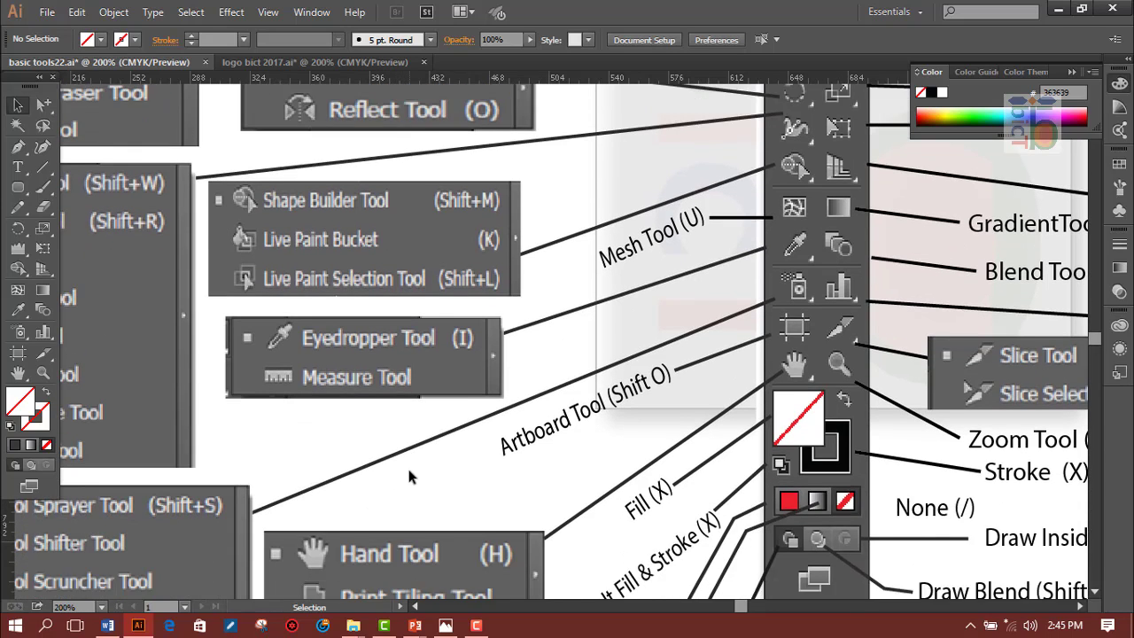
{"action": "scroll", "coordinate": [409, 477], "scroll_direction": "down", "scroll_amount": 1}
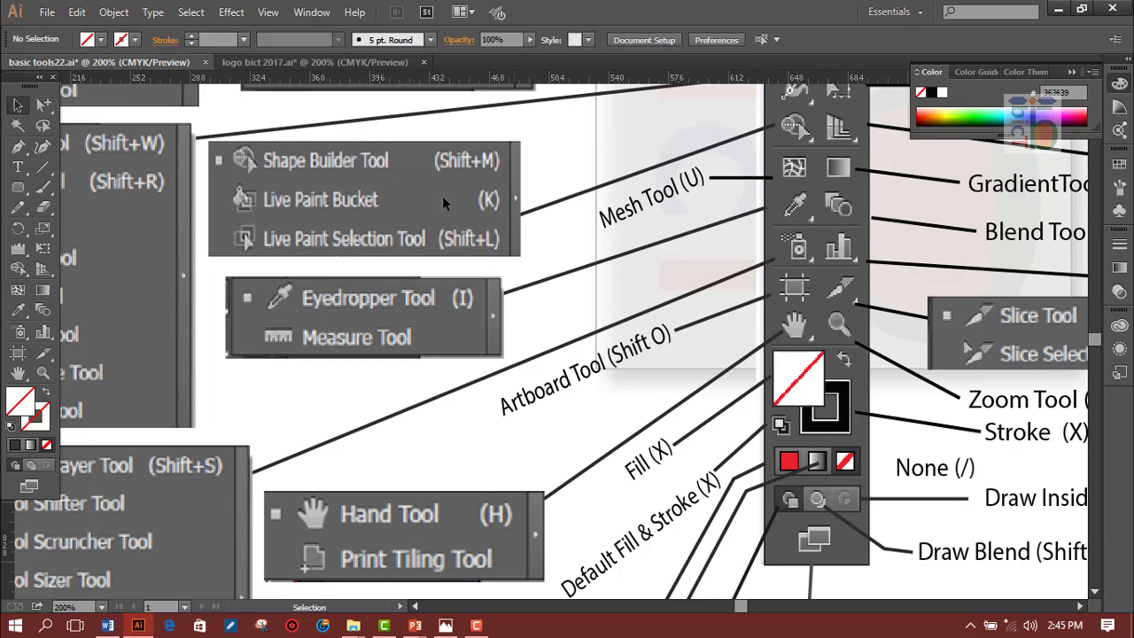
{"action": "left_click", "coordinate": [337, 64]}
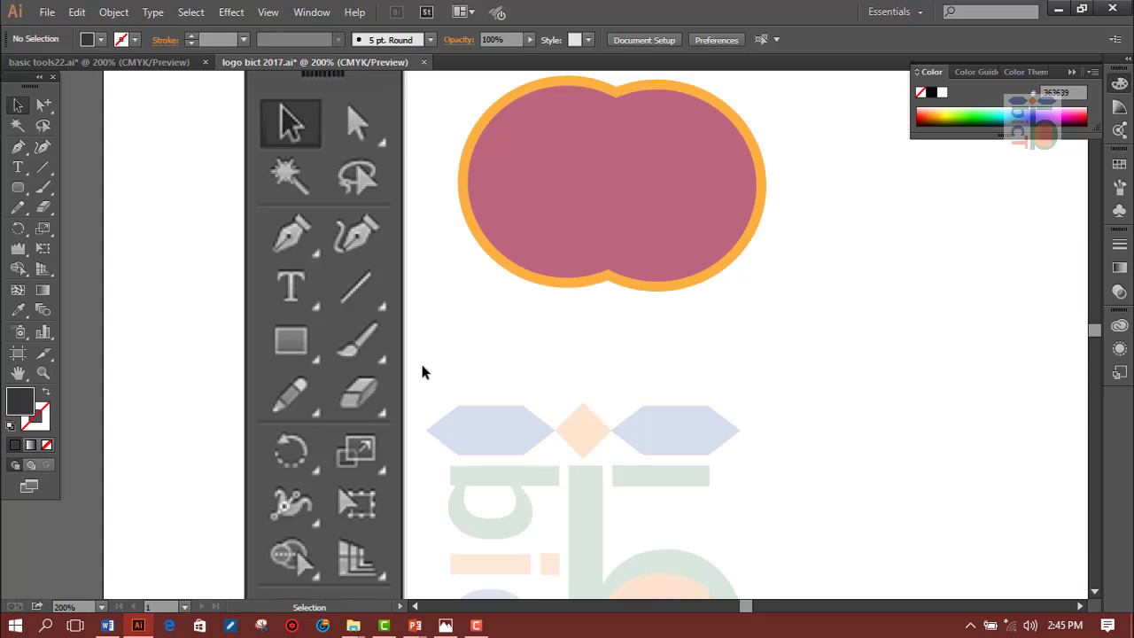
{"action": "scroll", "coordinate": [477, 392], "scroll_direction": "up", "scroll_amount": 1}
{"action": "scroll", "coordinate": [478, 393], "scroll_direction": "up", "scroll_amount": 2}
{"action": "scroll", "coordinate": [477, 393], "scroll_direction": "up", "scroll_amount": 1}
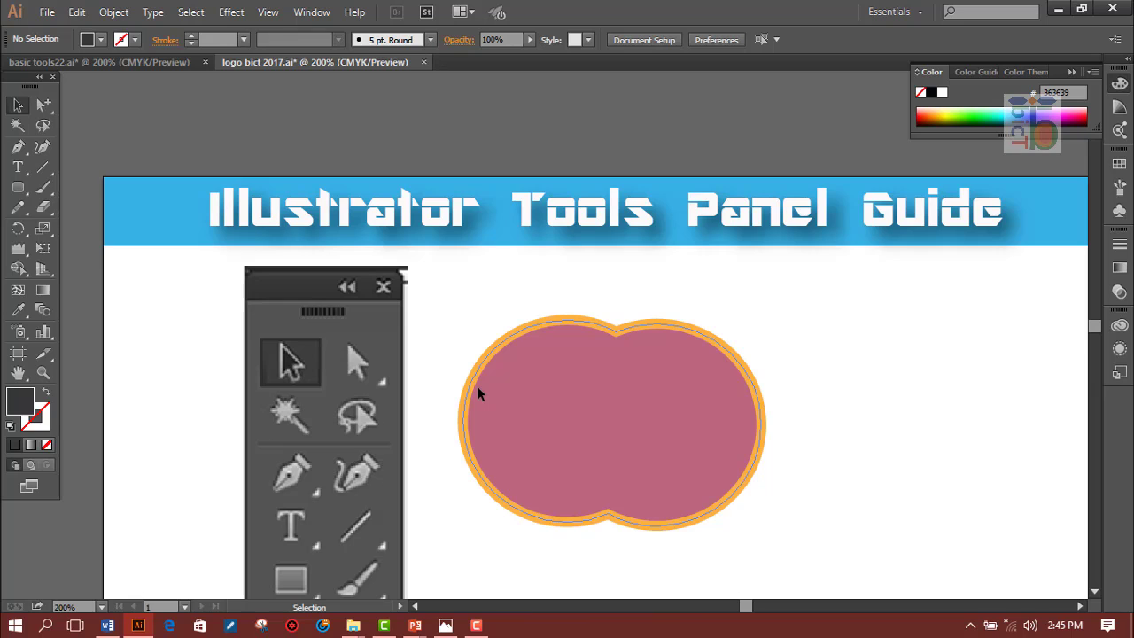
{"action": "scroll", "coordinate": [478, 390], "scroll_direction": "down", "scroll_amount": 1}
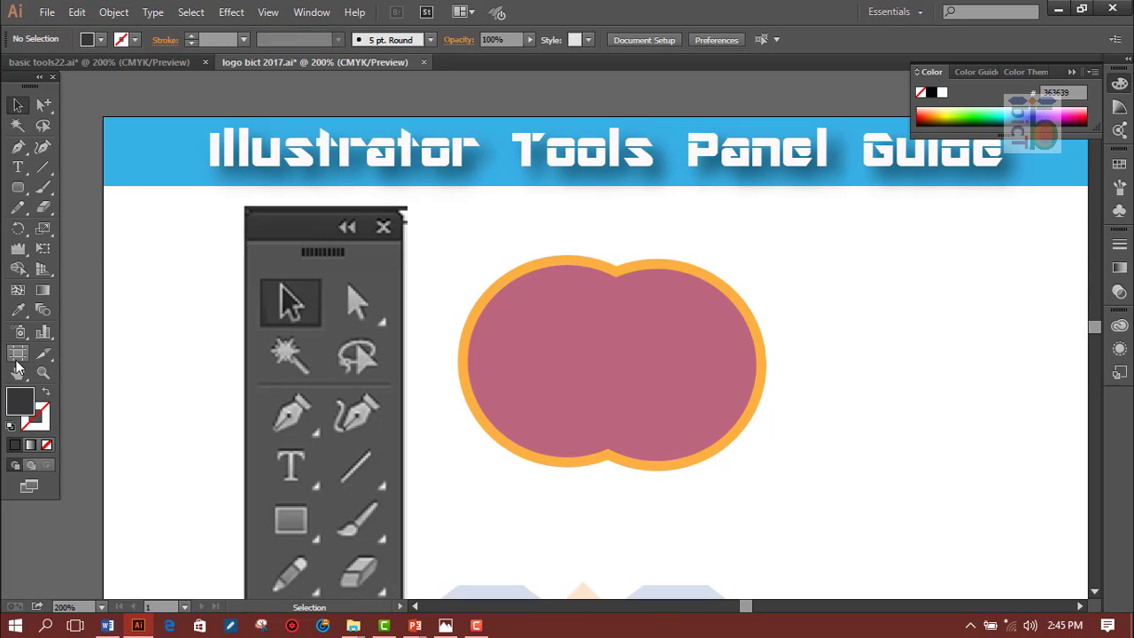
{"action": "left_click", "coordinate": [137, 62]}
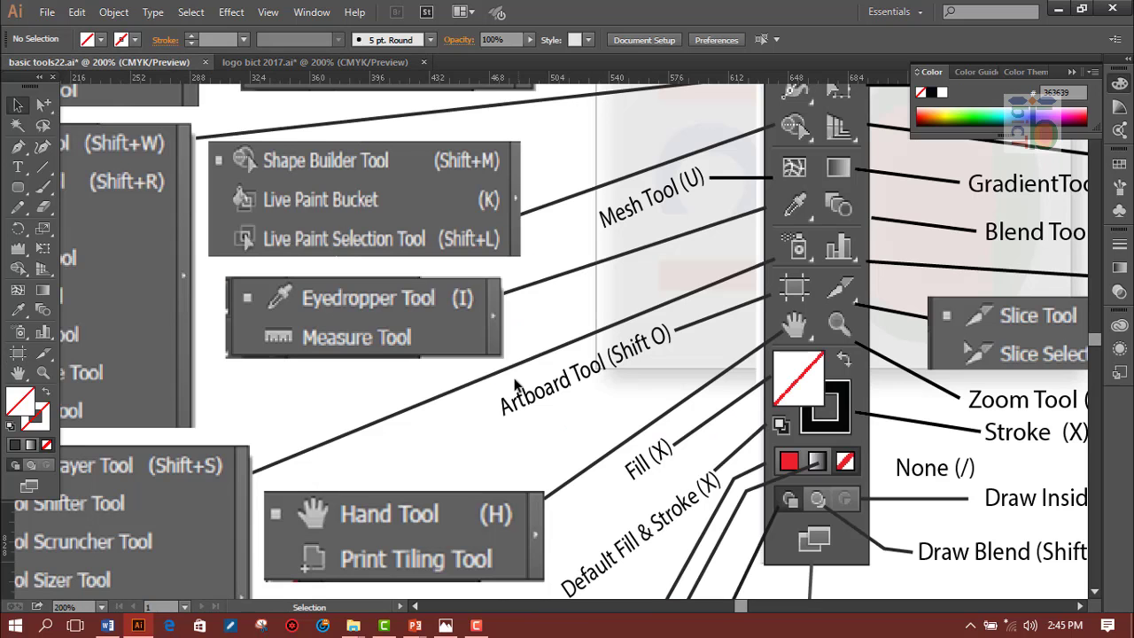
{"action": "scroll", "coordinate": [564, 395], "scroll_direction": "down", "scroll_amount": 1}
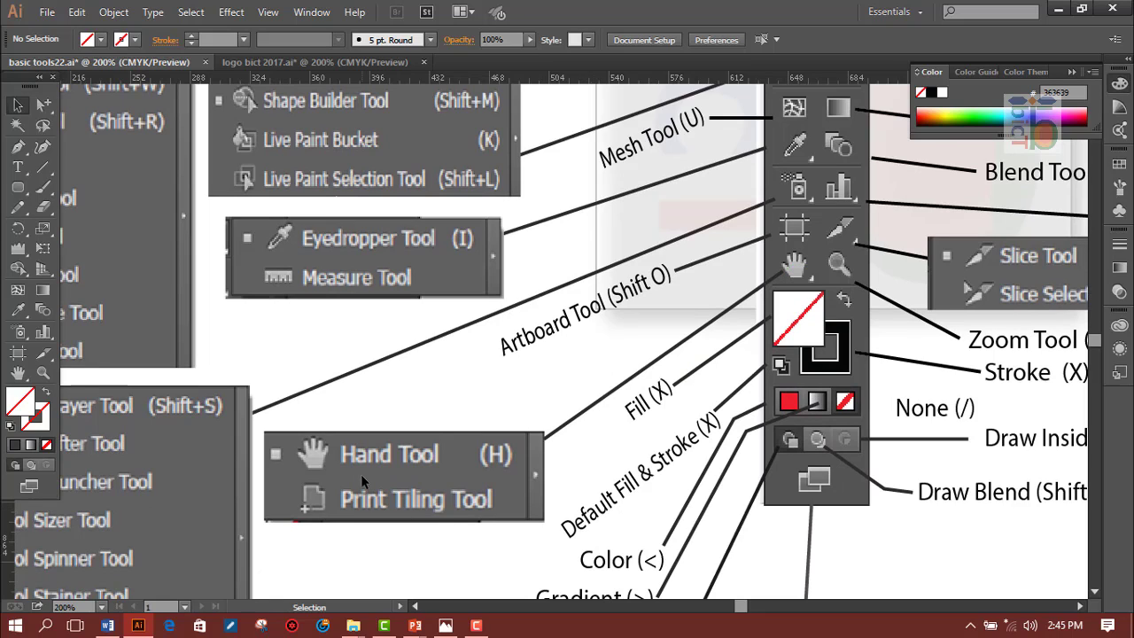
{"action": "left_click_drag", "start_coordinate": [486, 361], "coordinate": [521, 450]}
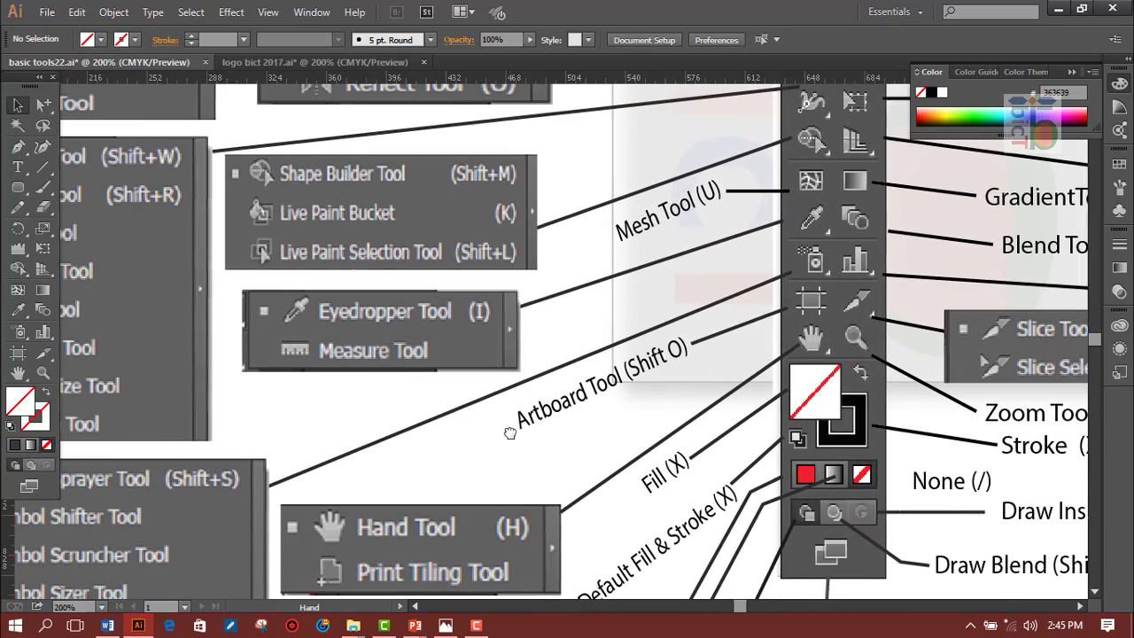
{"action": "left_click_drag", "start_coordinate": [521, 450], "coordinate": [510, 434]}
{"action": "scroll", "coordinate": [592, 496], "scroll_direction": "down", "scroll_amount": 1}
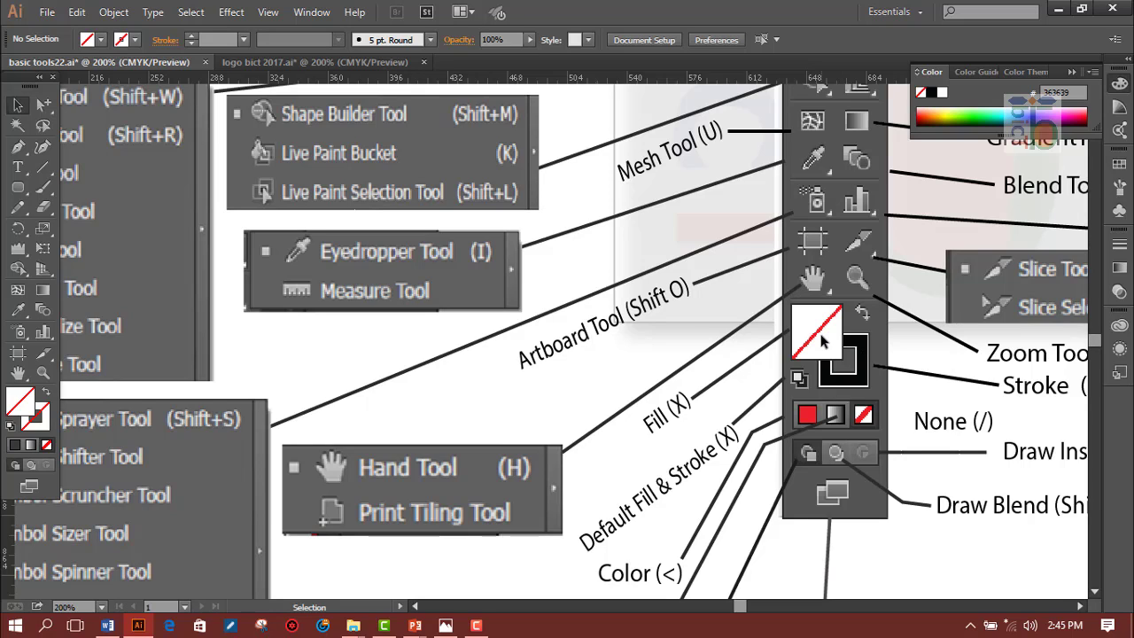
In logo bict 2017.ai, draw a rectangle right of the pink shape with blue fill 4b4bdd
{"action": "left_click", "coordinate": [263, 64]}
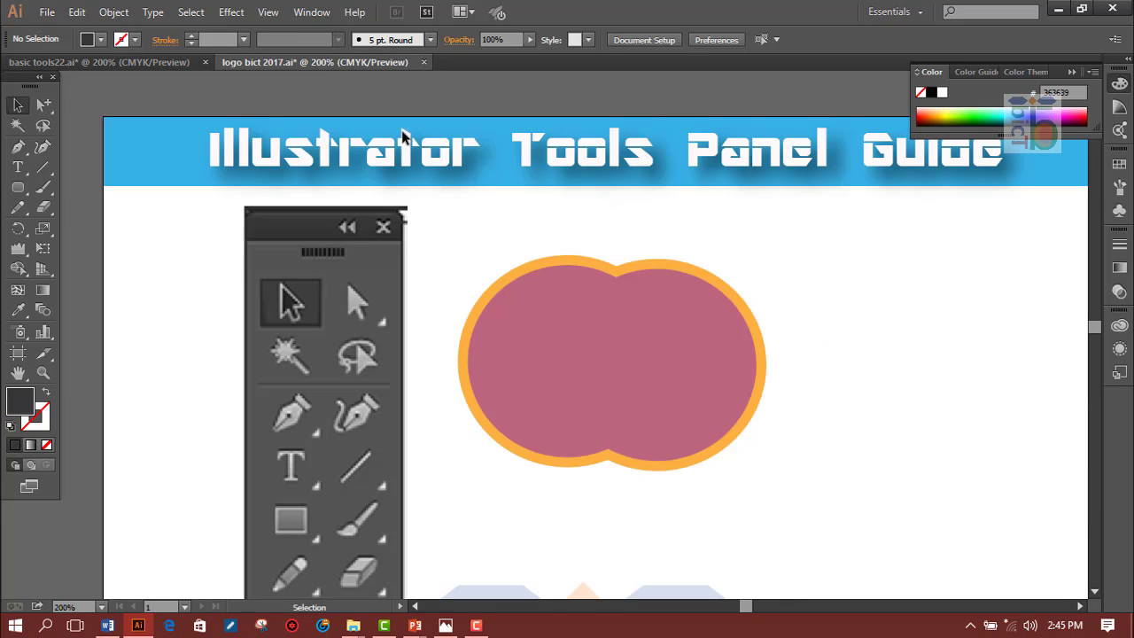
{"action": "left_click_drag", "start_coordinate": [18, 187], "coordinate": [76, 187]}
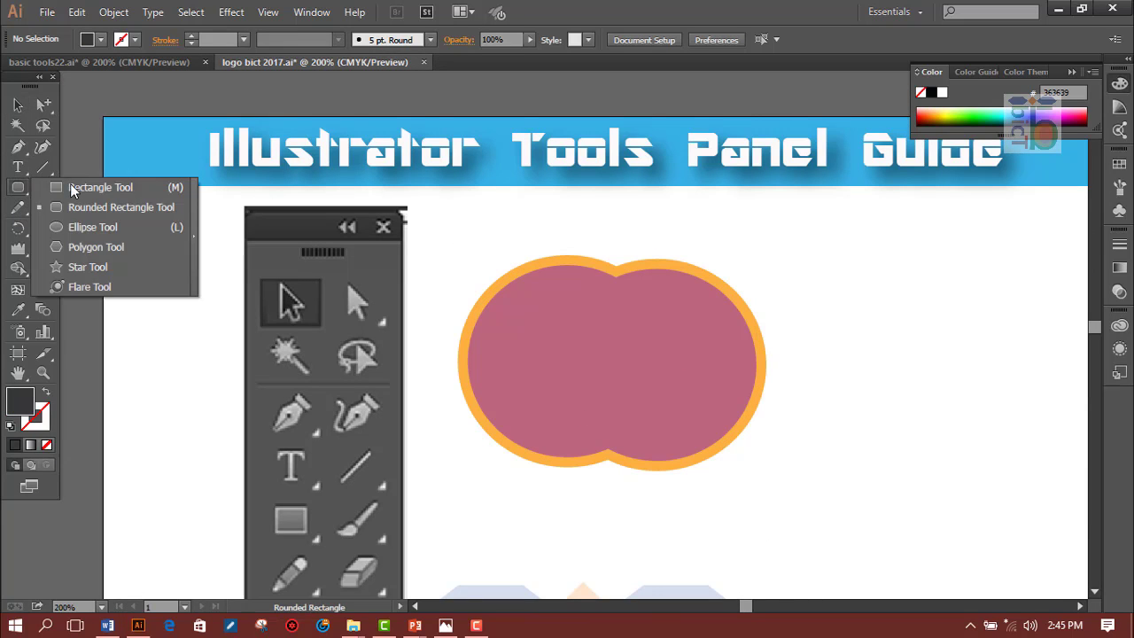
{"action": "left_click_drag", "start_coordinate": [796, 235], "coordinate": [1020, 407]}
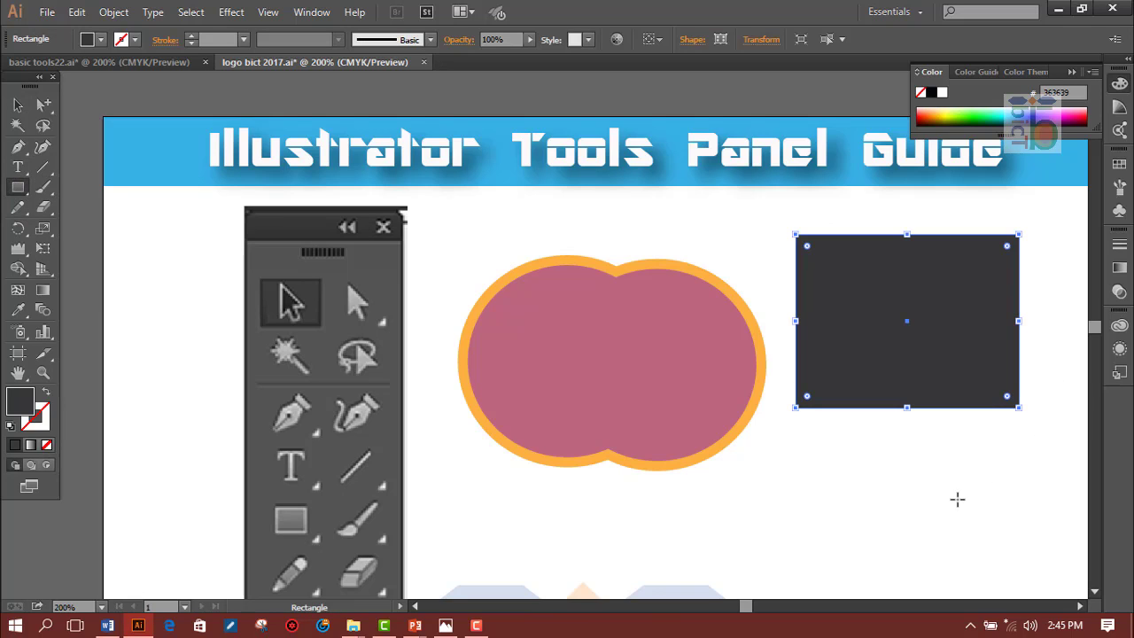
{"action": "double_click", "coordinate": [19, 409]}
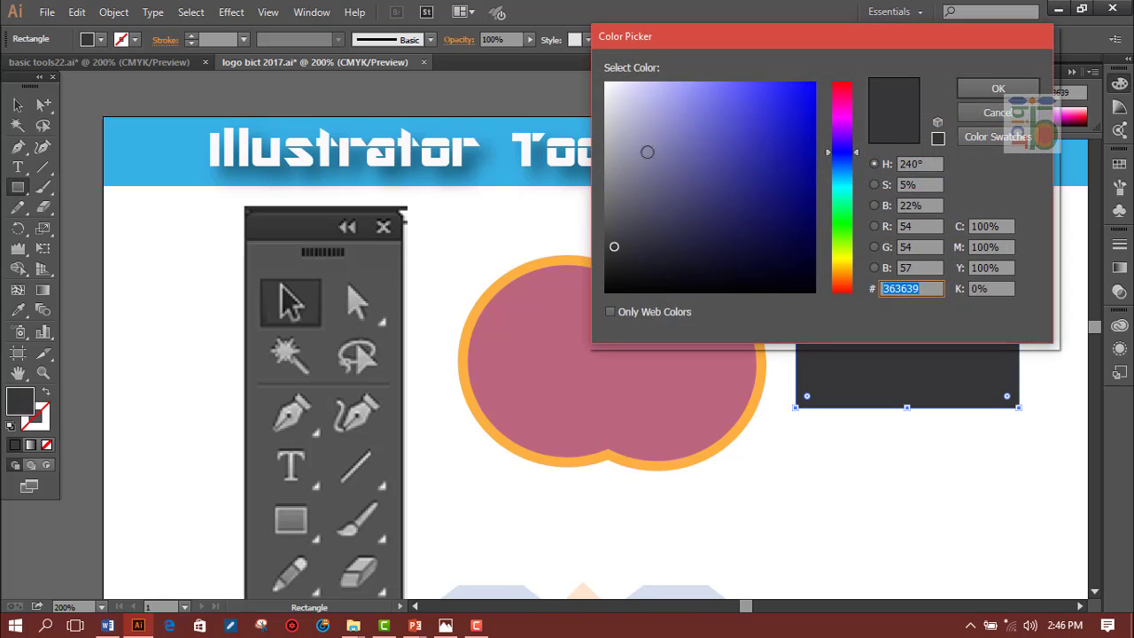
{"action": "left_click", "coordinate": [743, 109]}
{"action": "left_click", "coordinate": [999, 88]}
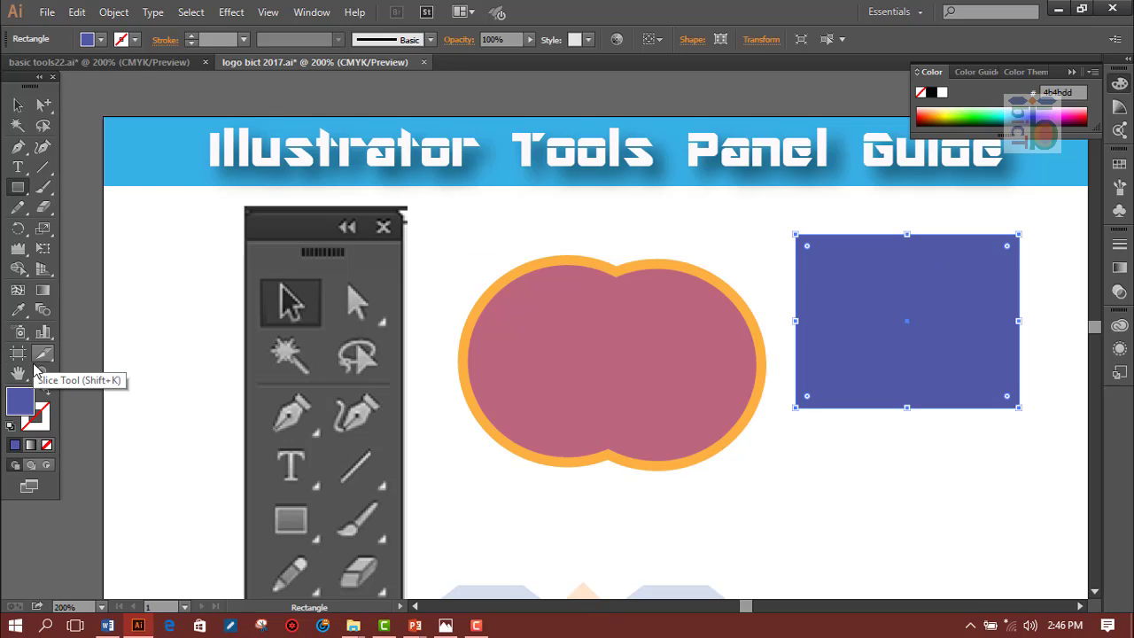
Set the rectangle's stroke colour to pink f4116e
{"action": "double_click", "coordinate": [43, 409]}
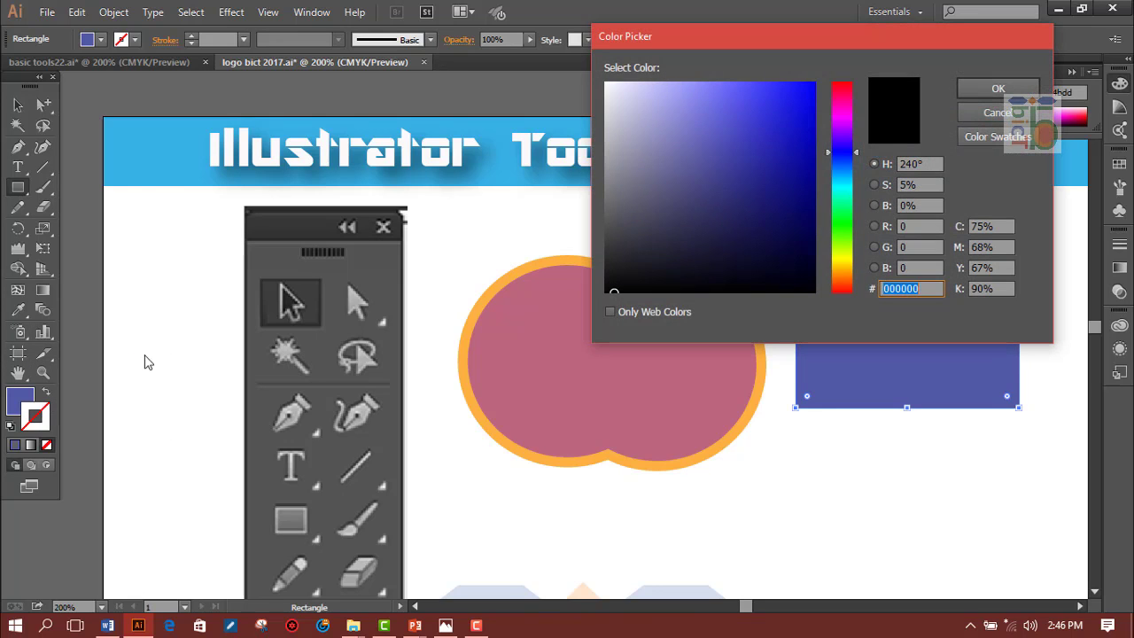
{"action": "left_click", "coordinate": [842, 222]}
{"action": "left_click", "coordinate": [785, 146]}
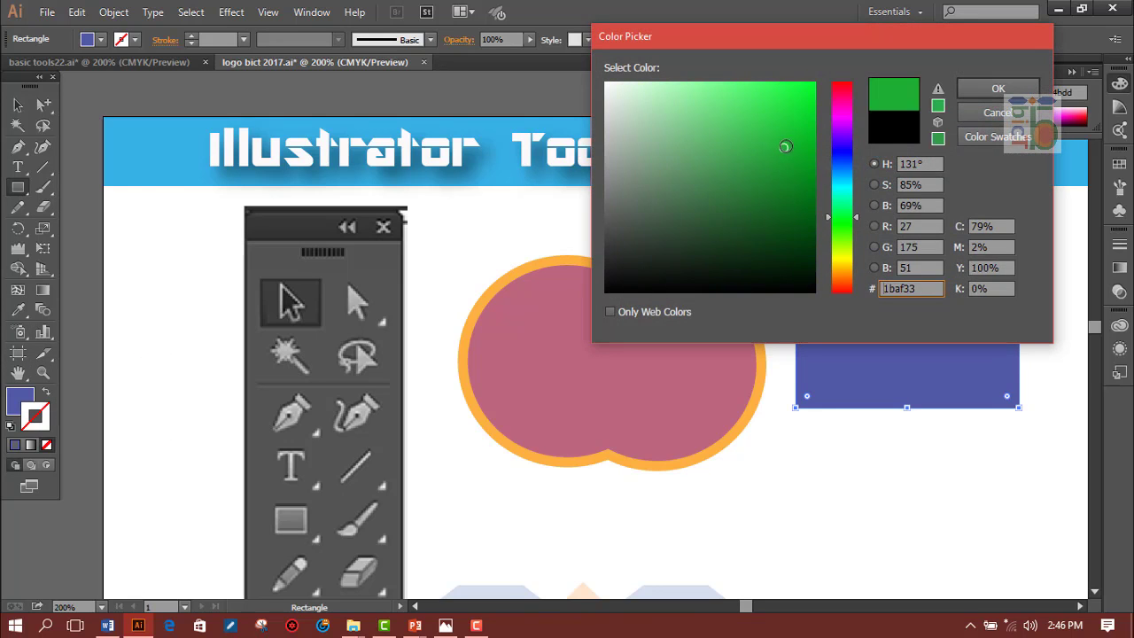
{"action": "left_click", "coordinate": [842, 96]}
{"action": "left_click", "coordinate": [803, 90]}
{"action": "left_click", "coordinate": [974, 91]}
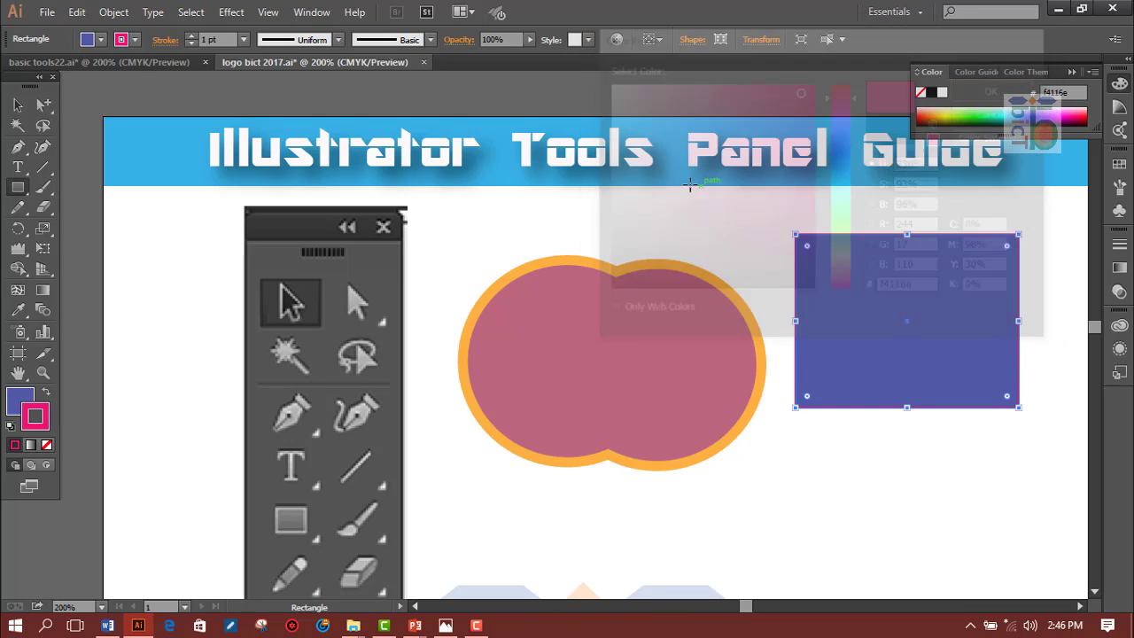
Set the stroke weight to 4 pt, reselect the rectangle, and switch to basic tools22.ai
{"action": "left_click", "coordinate": [244, 39]}
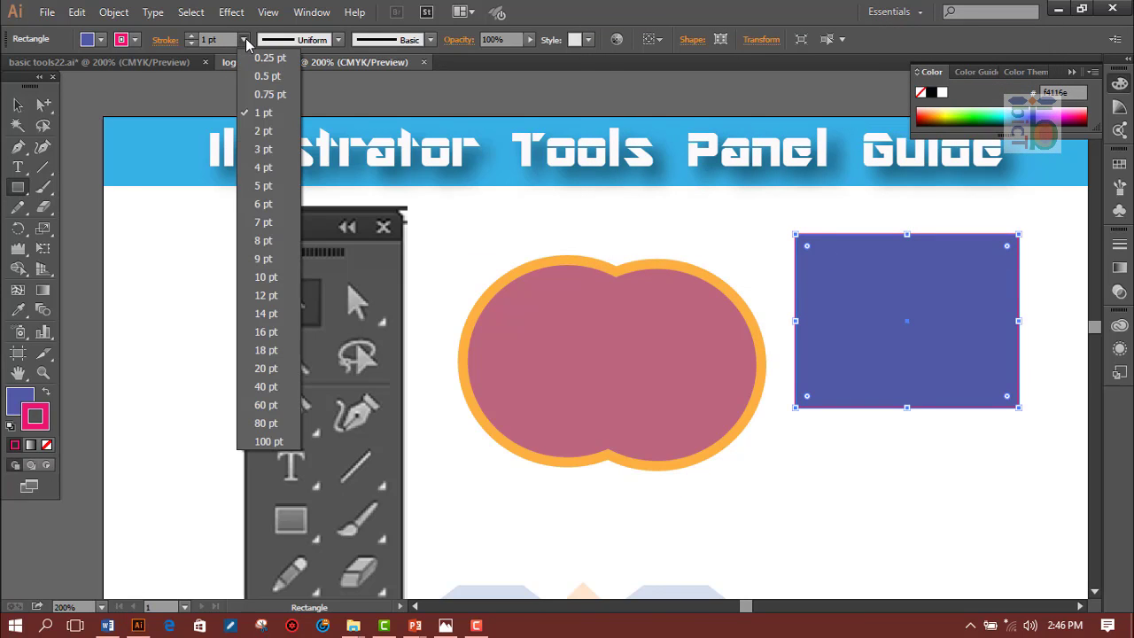
{"action": "left_click", "coordinate": [263, 167]}
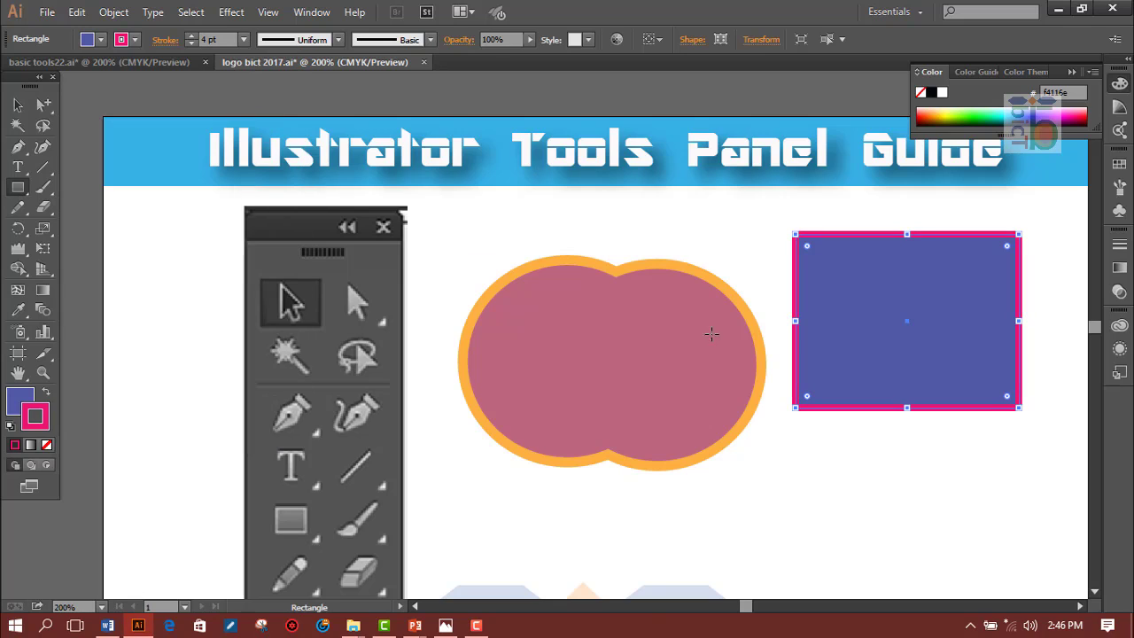
{"action": "left_click", "coordinate": [17, 104]}
{"action": "left_click", "coordinate": [884, 416]}
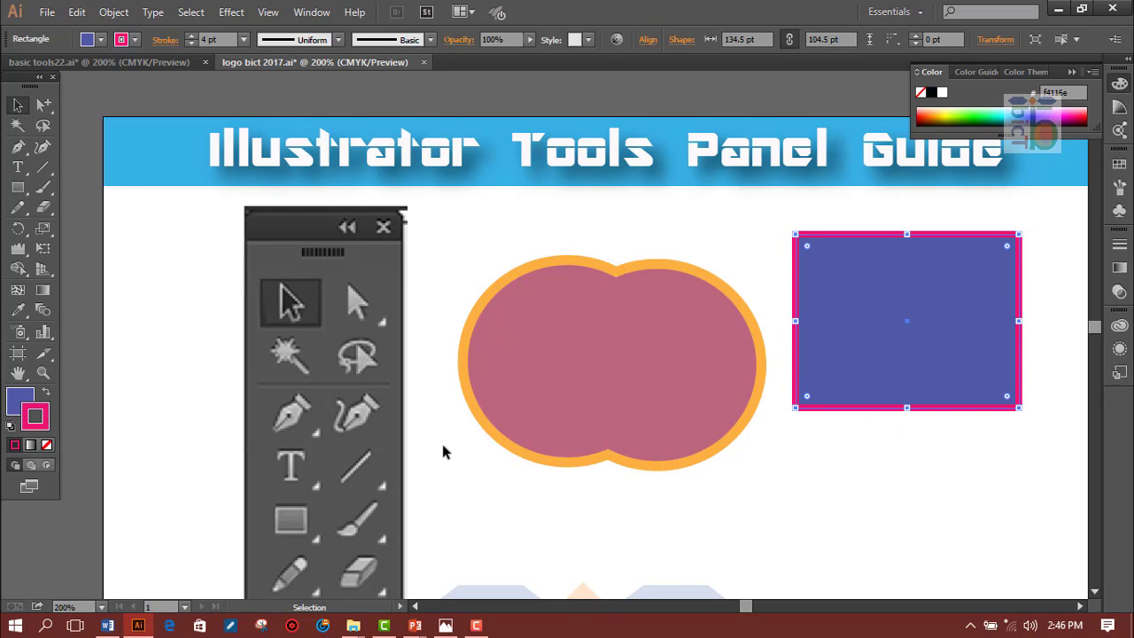
{"action": "left_click", "coordinate": [139, 62]}
In logo bict 2017.ai, reset the rectangle to default white fill and black stroke, with stroke active
{"action": "scroll", "coordinate": [690, 399], "scroll_direction": "down", "scroll_amount": 2}
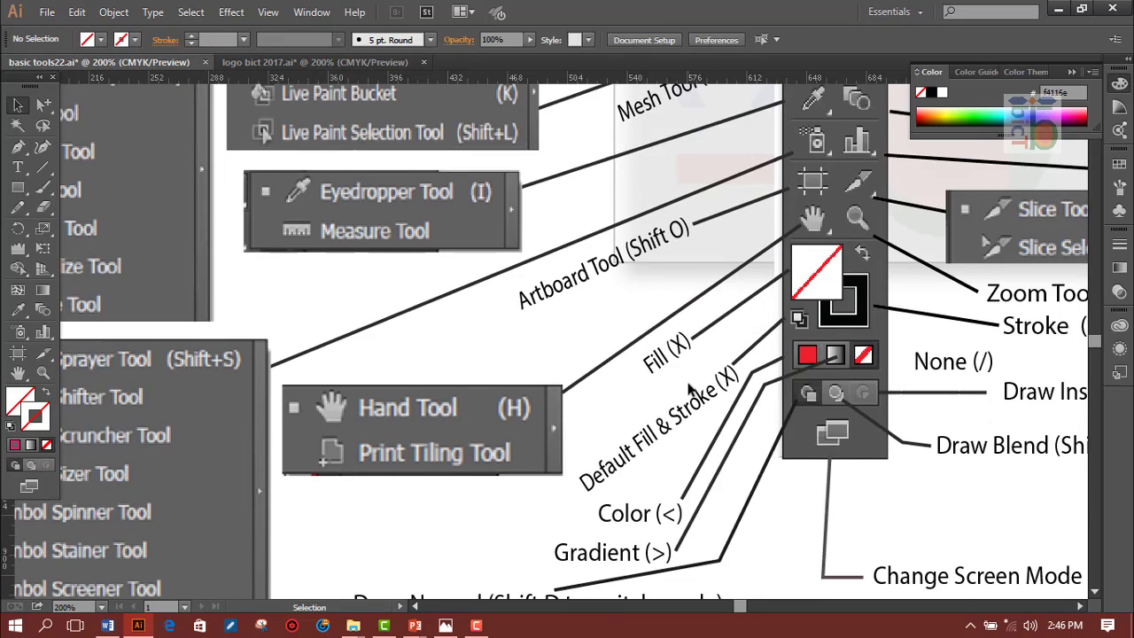
{"action": "scroll", "coordinate": [689, 399], "scroll_direction": "down", "scroll_amount": 3}
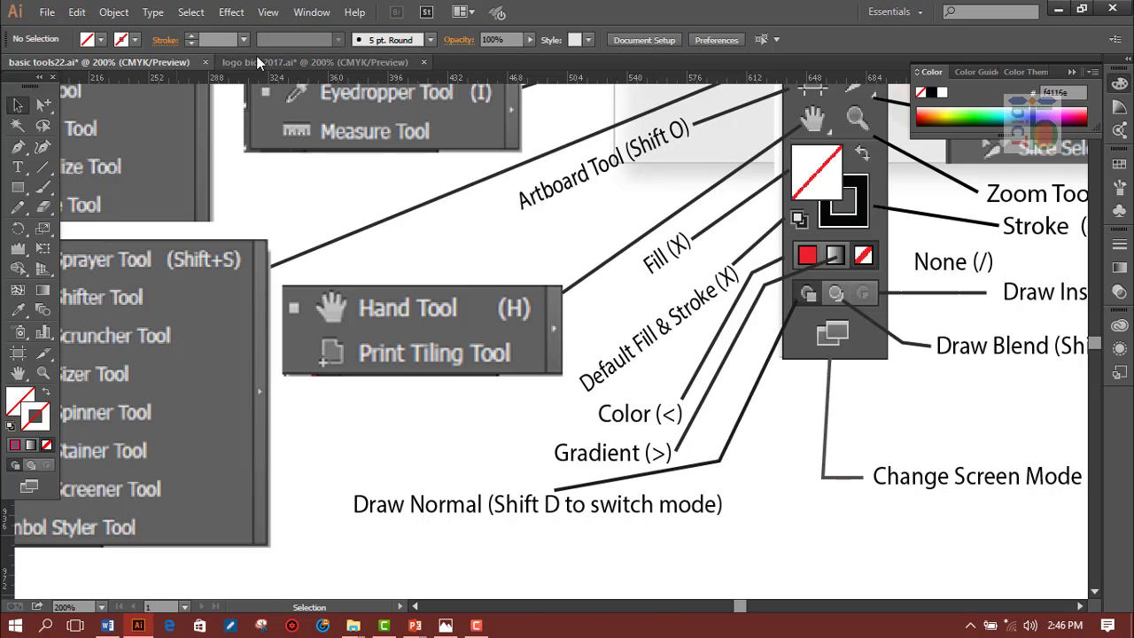
{"action": "left_click", "coordinate": [315, 62]}
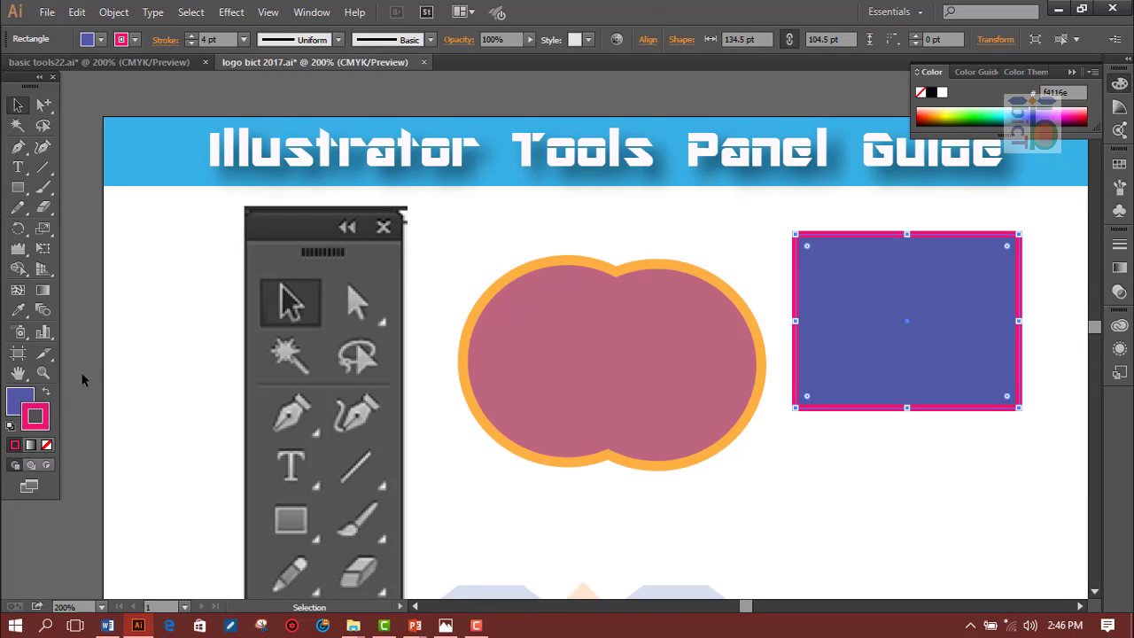
{"action": "left_click", "coordinate": [11, 425]}
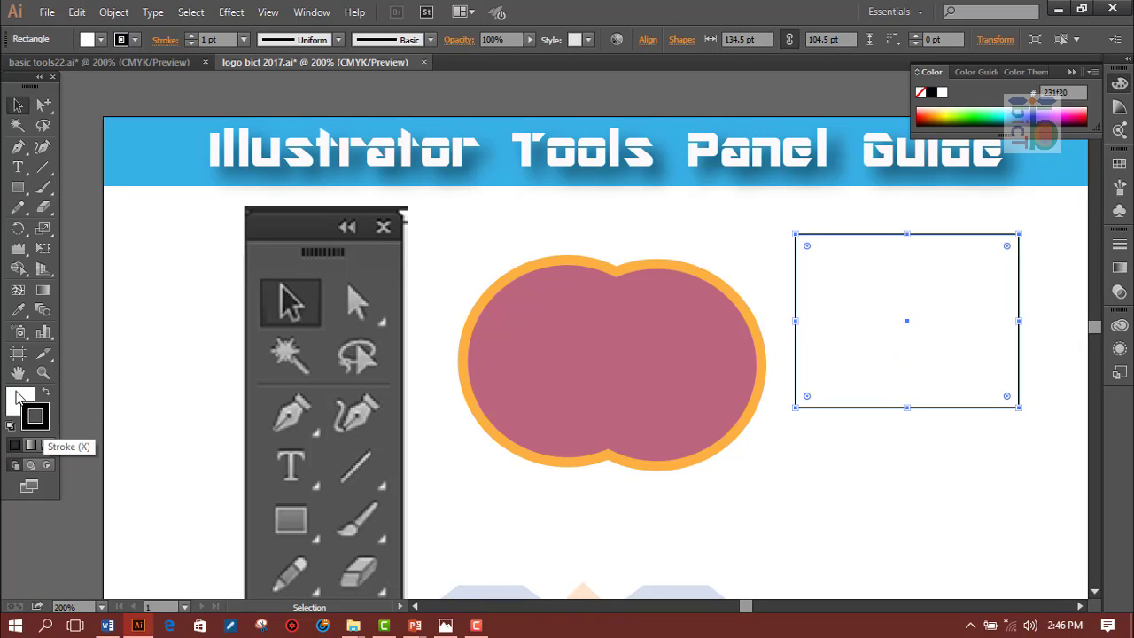
{"action": "left_click", "coordinate": [38, 415]}
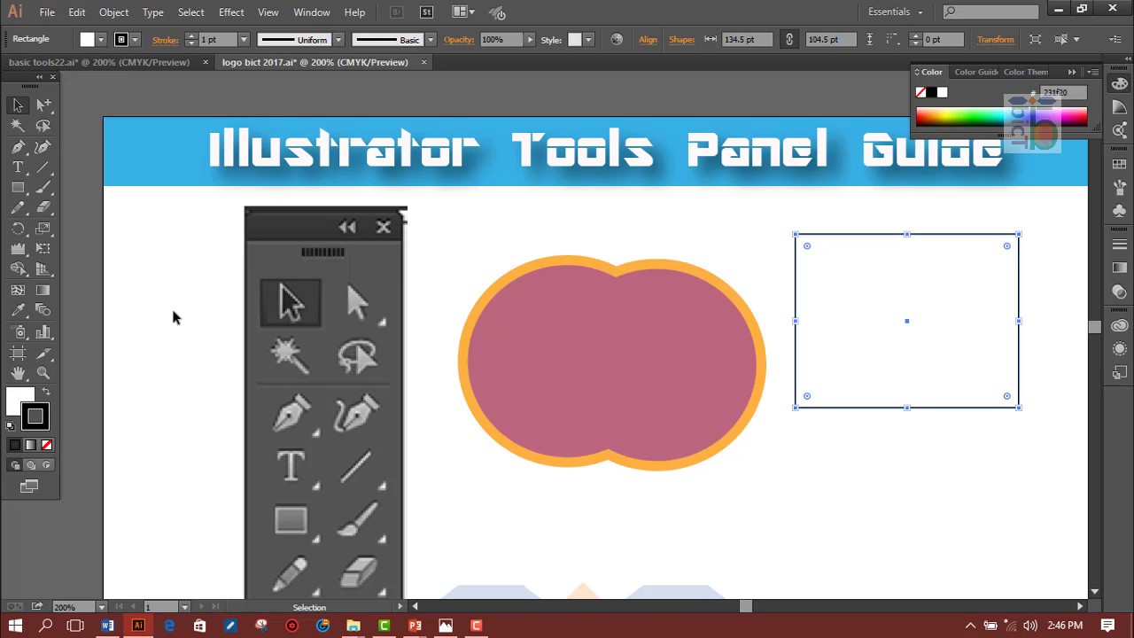
In basic tools22.ai, pan the tools diagram to the Pen, Paintbrush and Eraser callouts
{"action": "left_click", "coordinate": [154, 57]}
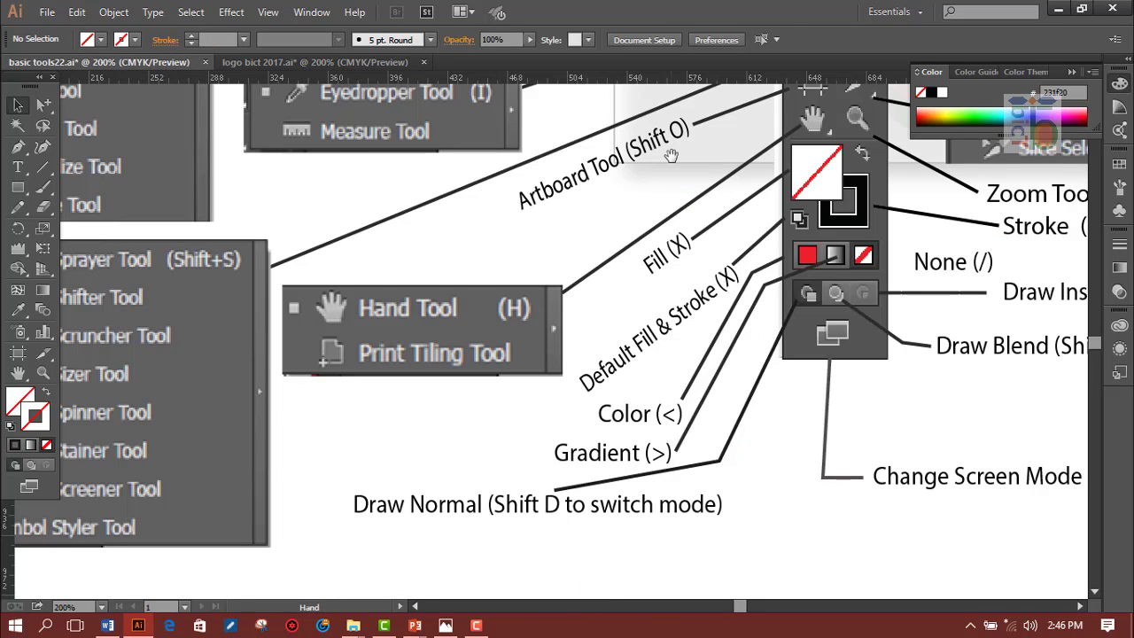
{"action": "left_click_drag", "start_coordinate": [662, 149], "coordinate": [652, 361]}
{"action": "left_click_drag", "start_coordinate": [686, 230], "coordinate": [567, 431]}
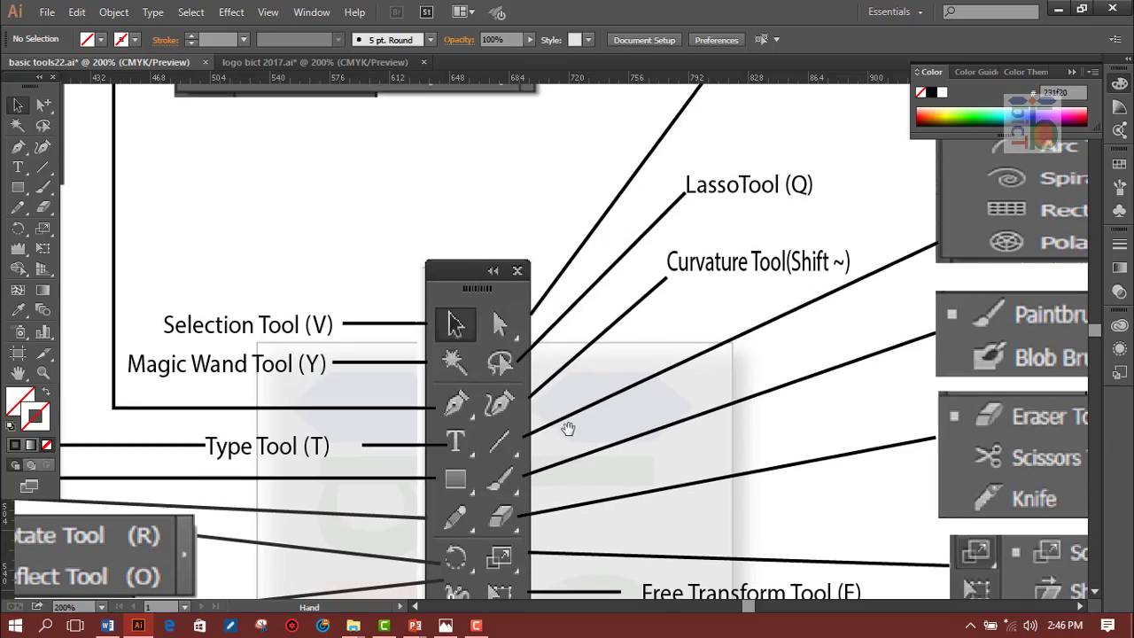
{"action": "left_click_drag", "start_coordinate": [689, 304], "coordinate": [562, 431]}
{"action": "left_click_drag", "start_coordinate": [715, 307], "coordinate": [692, 389]}
{"action": "mouse_move", "coordinate": [718, 282]}
{"action": "left_mouse_down"}
{"action": "mouse_move", "coordinate": [679, 248]}
{"action": "mouse_move", "coordinate": [557, 222]}
{"action": "mouse_move", "coordinate": [573, 262]}
{"action": "left_mouse_up"}
Scroll down the diagram until the Scale and Free Transform tool callouts show
{"action": "scroll", "coordinate": [541, 250], "scroll_direction": "down", "scroll_amount": 1}
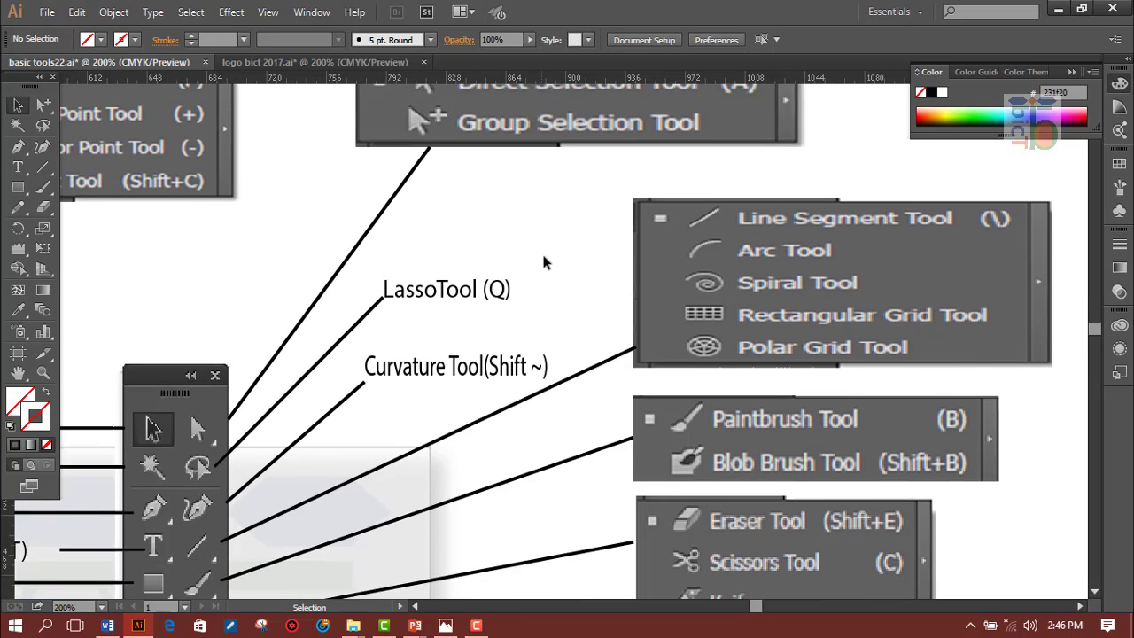
{"action": "scroll", "coordinate": [541, 252], "scroll_direction": "down", "scroll_amount": 2}
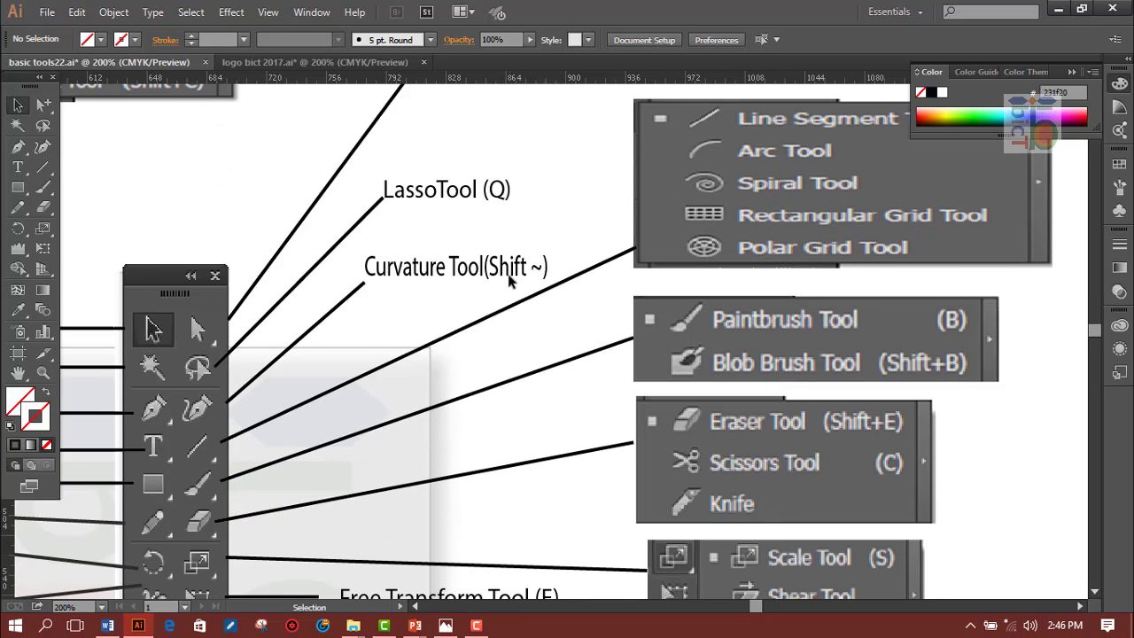
{"action": "scroll", "coordinate": [508, 274], "scroll_direction": "down", "scroll_amount": 2}
{"action": "scroll", "coordinate": [507, 274], "scroll_direction": "up", "scroll_amount": 2}
{"action": "scroll", "coordinate": [516, 286], "scroll_direction": "up", "scroll_amount": 1}
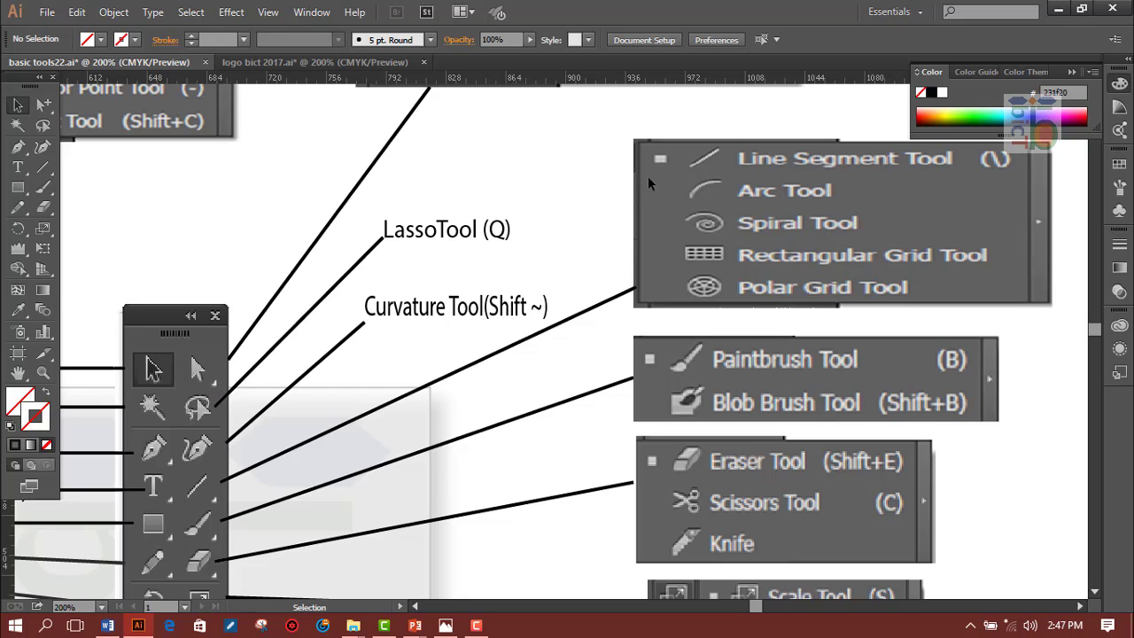
{"action": "scroll", "coordinate": [405, 322], "scroll_direction": "down", "scroll_amount": 5}
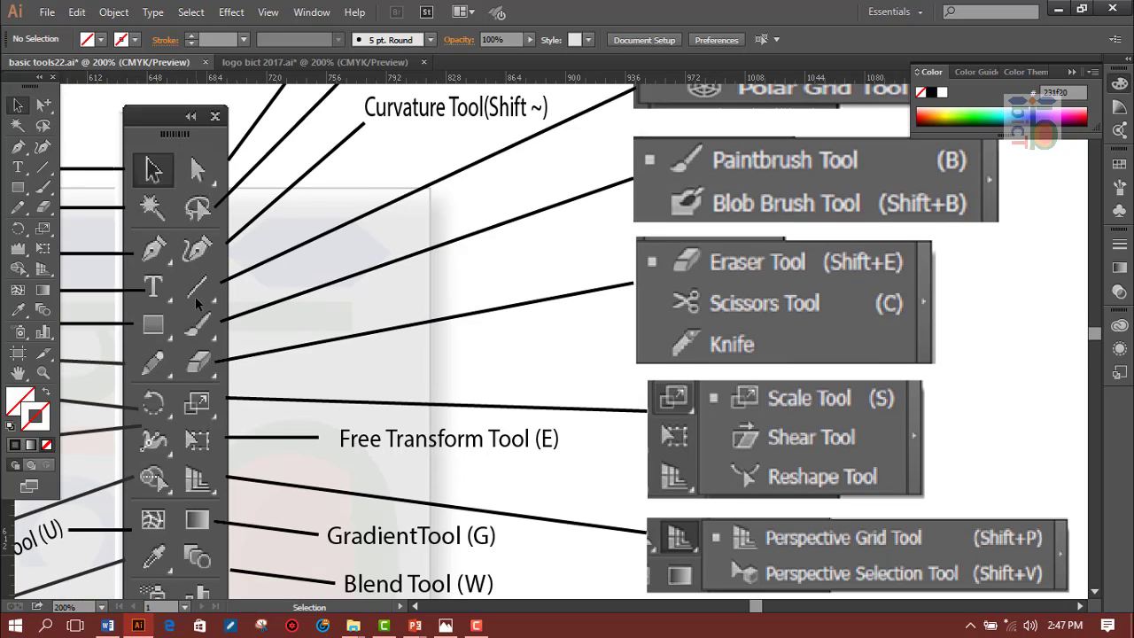
{"action": "scroll", "coordinate": [460, 343], "scroll_direction": "up", "scroll_amount": 7}
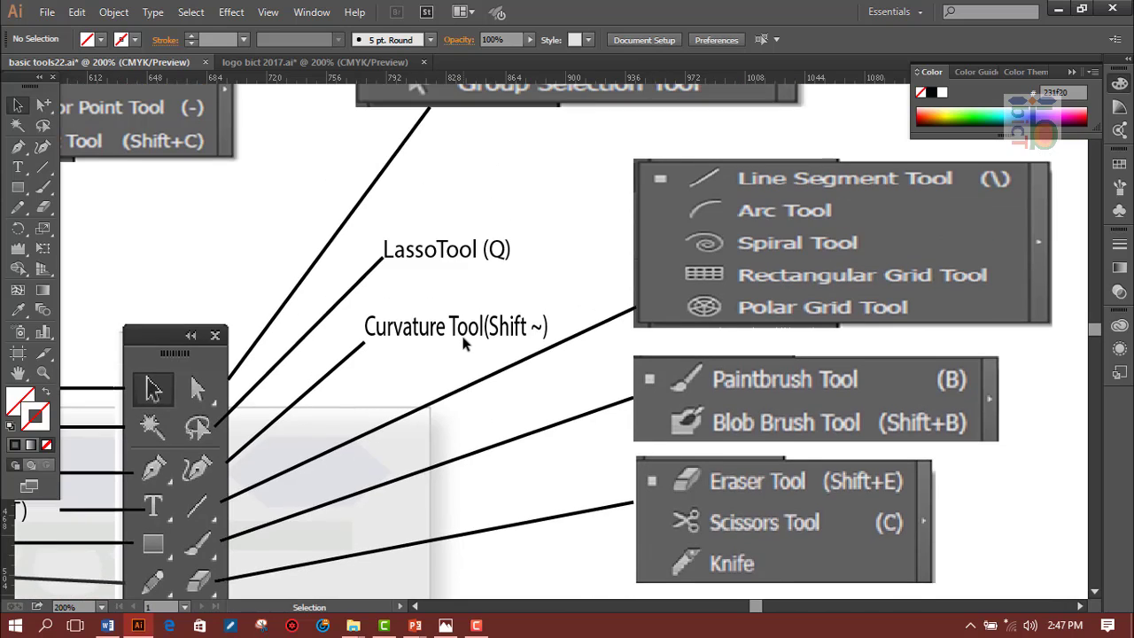
{"action": "scroll", "coordinate": [462, 344], "scroll_direction": "down", "scroll_amount": 4}
{"action": "scroll", "coordinate": [462, 344], "scroll_direction": "down", "scroll_amount": 2}
{"action": "scroll", "coordinate": [463, 344], "scroll_direction": "up", "scroll_amount": 3}
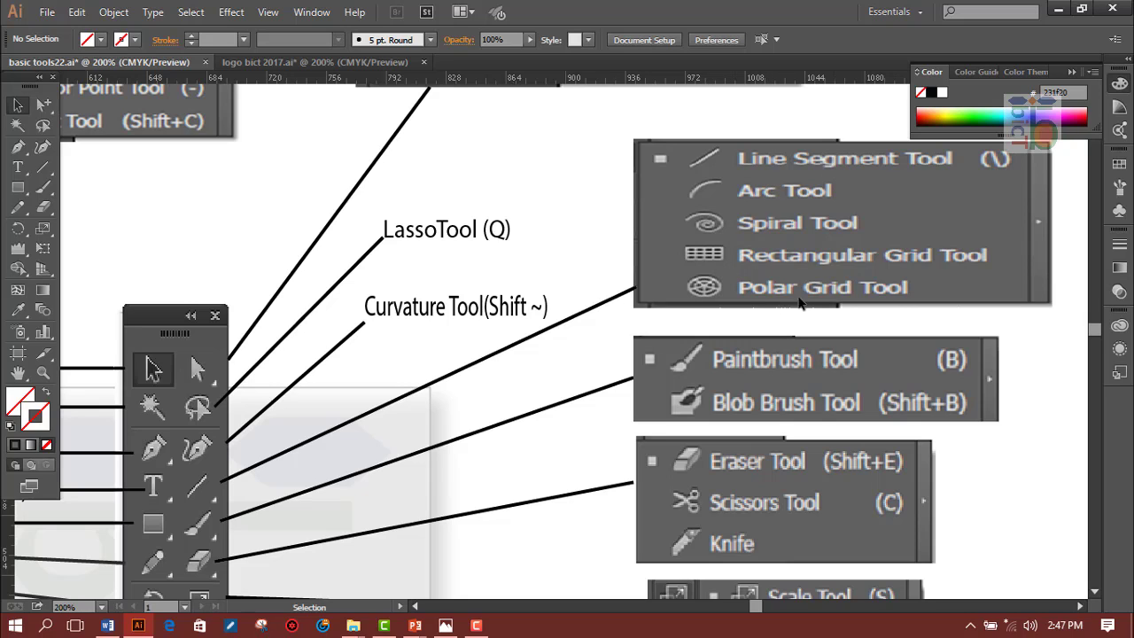
{"action": "scroll", "coordinate": [440, 295], "scroll_direction": "down", "scroll_amount": 1}
{"action": "scroll", "coordinate": [433, 297], "scroll_direction": "down", "scroll_amount": 3}
{"action": "scroll", "coordinate": [432, 305], "scroll_direction": "up", "scroll_amount": 1}
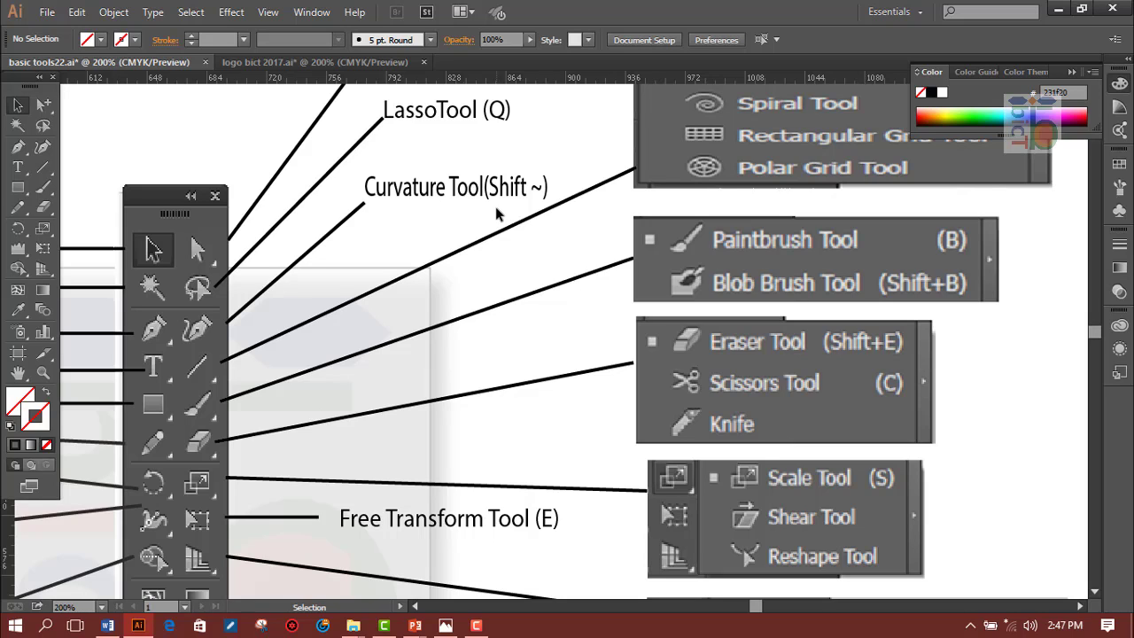
Scroll down to the Bar Graph, Slice and Zoom Tool callouts, and switch to Free Transform (E)
{"action": "scroll", "coordinate": [497, 213], "scroll_direction": "down", "scroll_amount": 2}
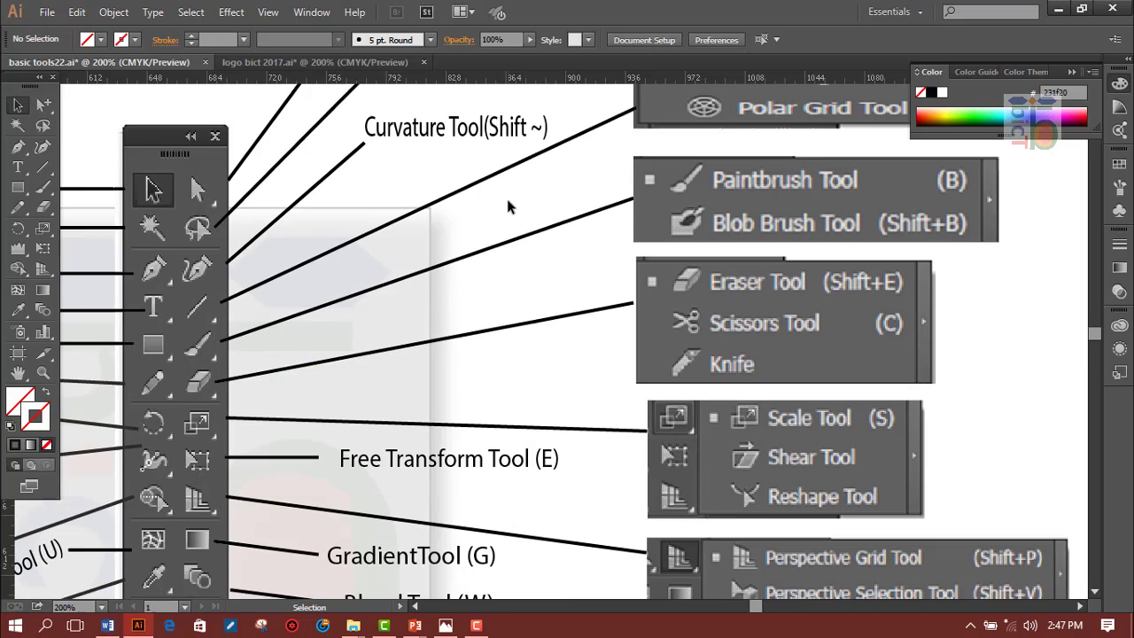
{"action": "scroll", "coordinate": [506, 202], "scroll_direction": "down", "scroll_amount": 1}
{"action": "scroll", "coordinate": [509, 206], "scroll_direction": "down", "scroll_amount": 1}
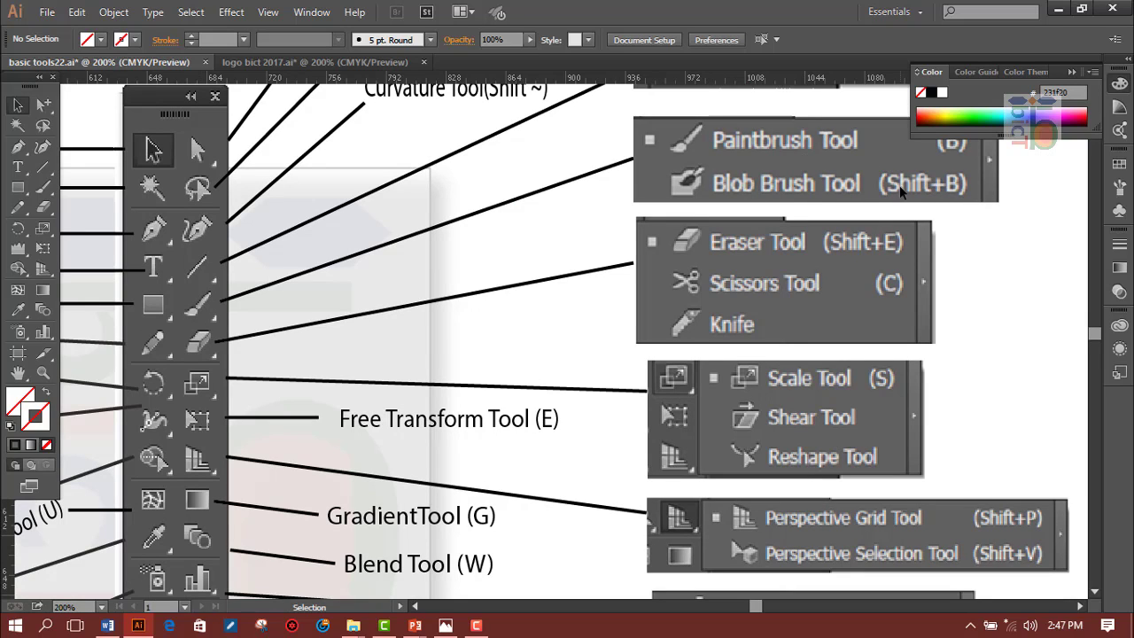
{"action": "scroll", "coordinate": [583, 328], "scroll_direction": "up", "scroll_amount": 3}
{"action": "scroll", "coordinate": [212, 457], "scroll_direction": "down", "scroll_amount": 2}
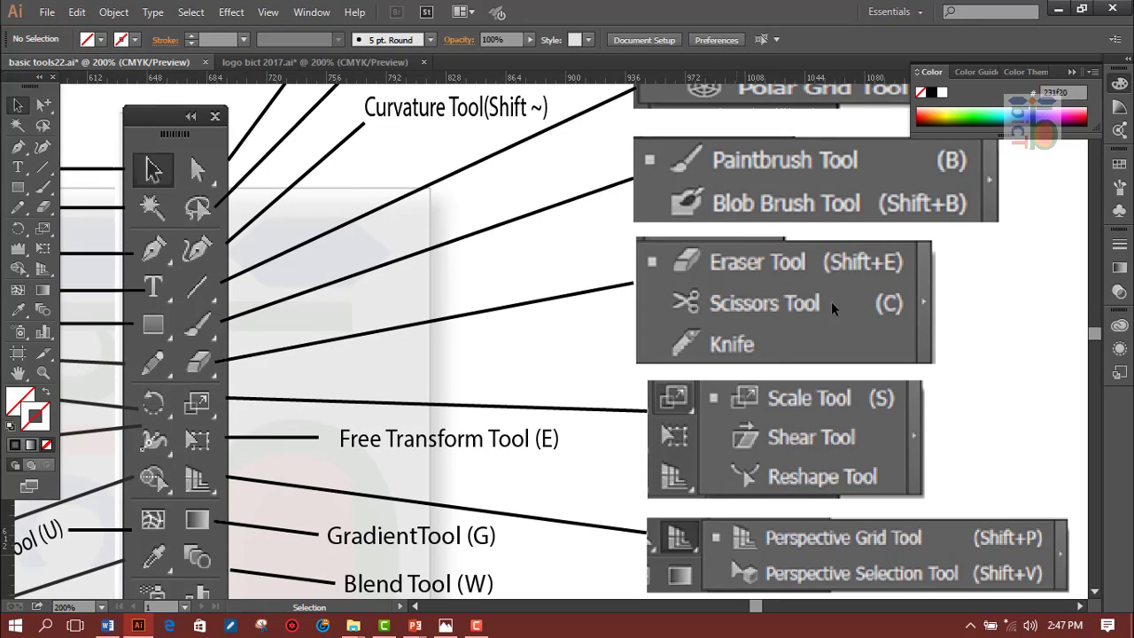
{"action": "scroll", "coordinate": [739, 339], "scroll_direction": "down", "scroll_amount": 3}
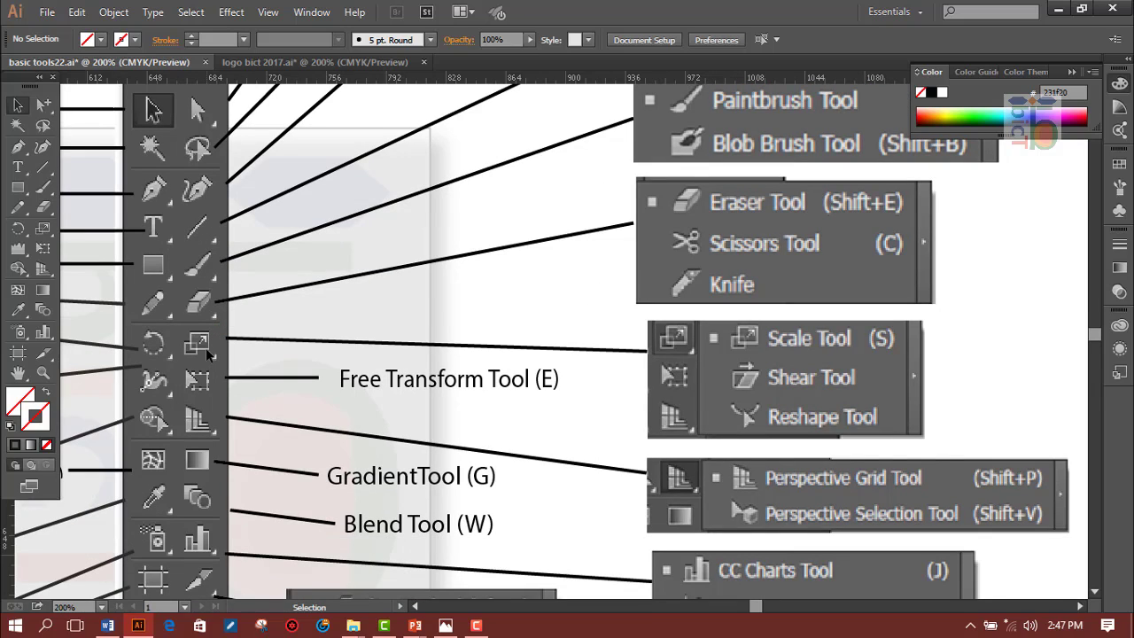
{"action": "scroll", "coordinate": [271, 363], "scroll_direction": "down", "scroll_amount": 3}
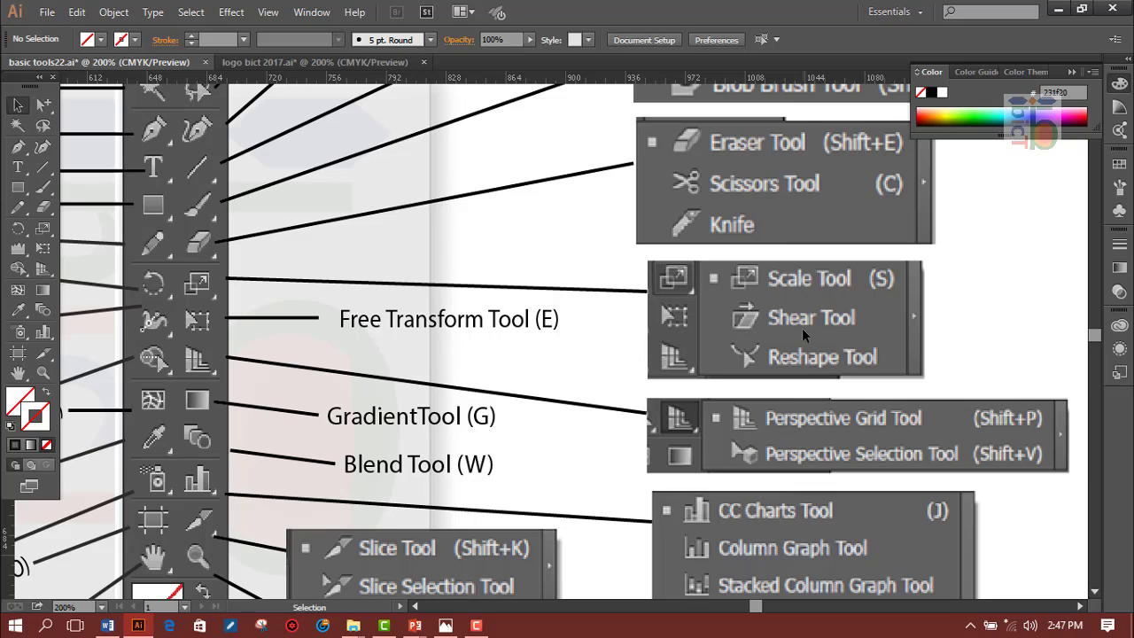
{"action": "scroll", "coordinate": [478, 389], "scroll_direction": "down", "scroll_amount": 3}
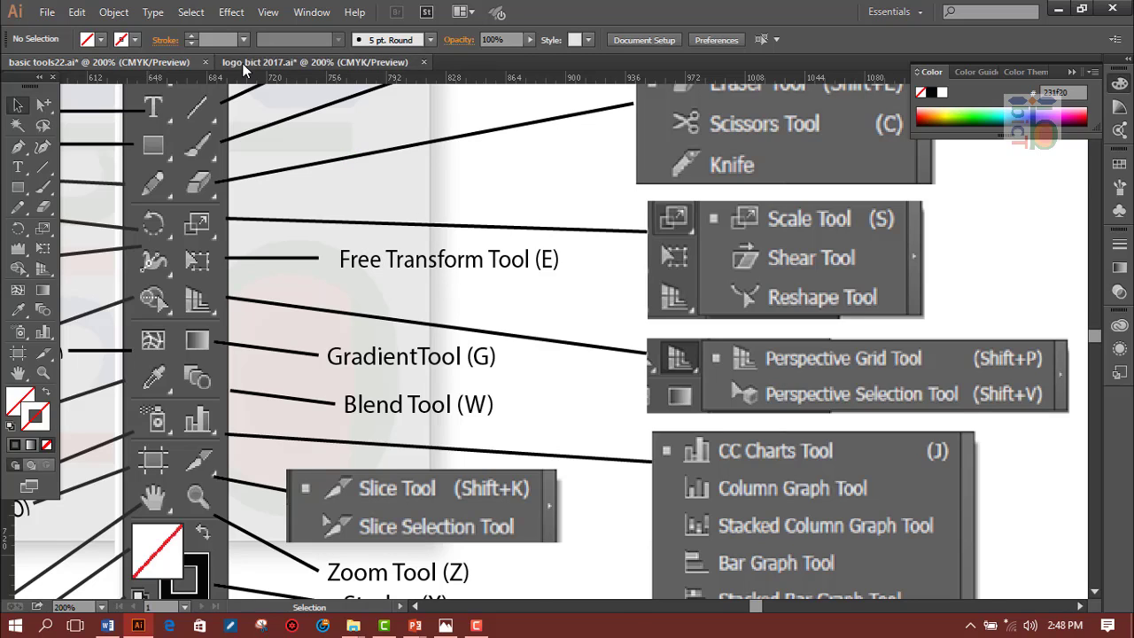
{"action": "key", "text": "e"}
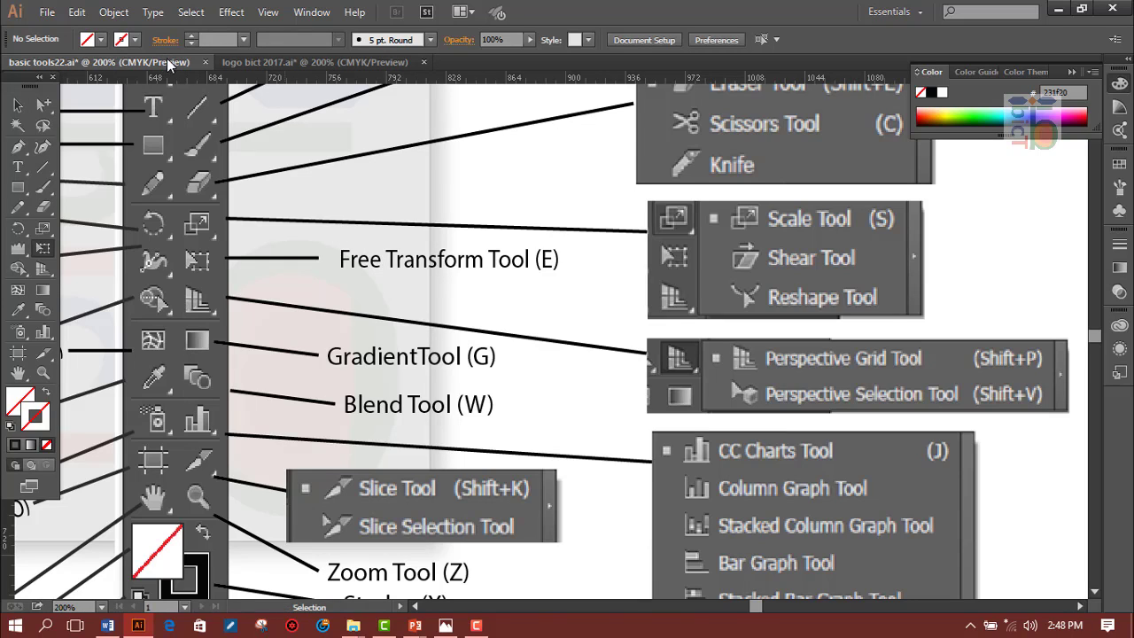
In logo bict 2017.ai, select the rectangle and give it a green 00e986 stroke
{"action": "left_click", "coordinate": [277, 64]}
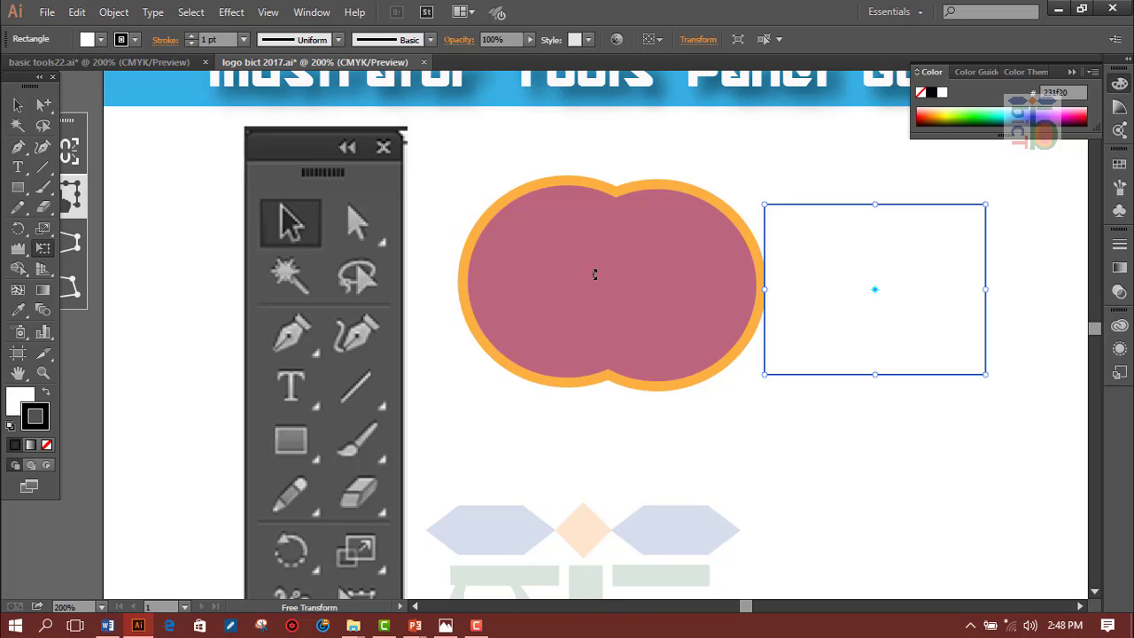
{"action": "left_click", "coordinate": [18, 104]}
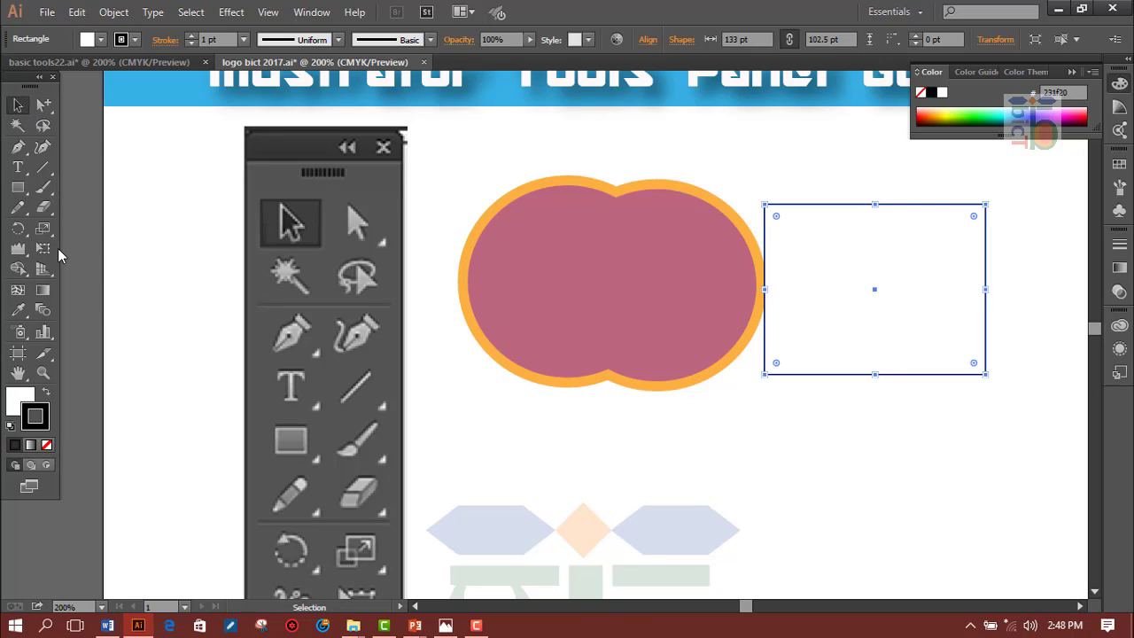
{"action": "left_click", "coordinate": [42, 289]}
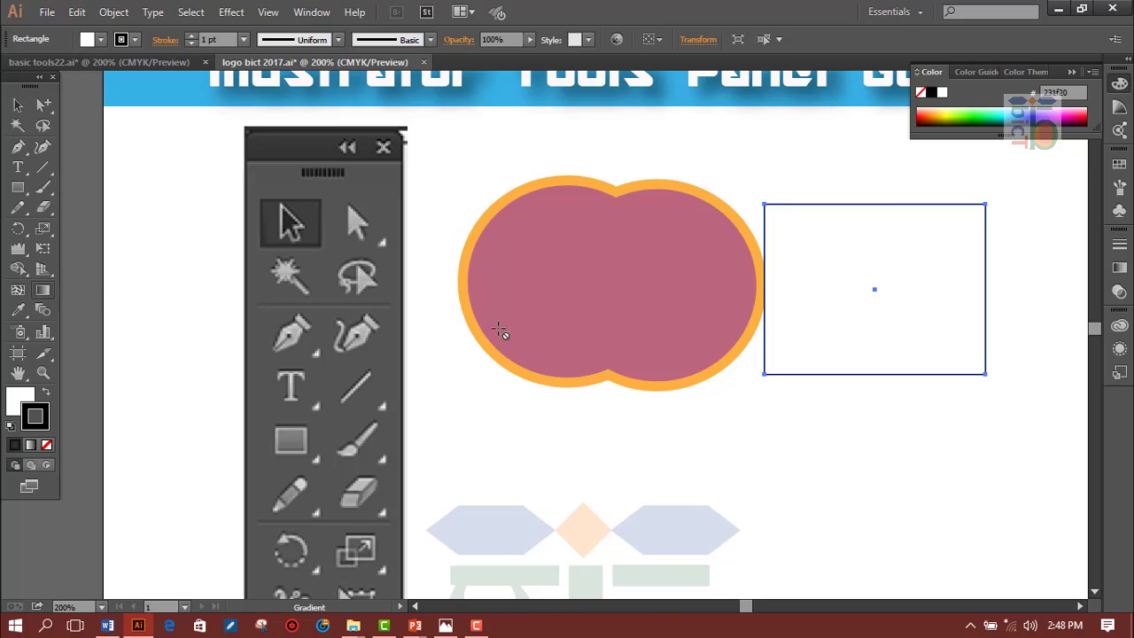
{"action": "left_click", "coordinate": [994, 110]}
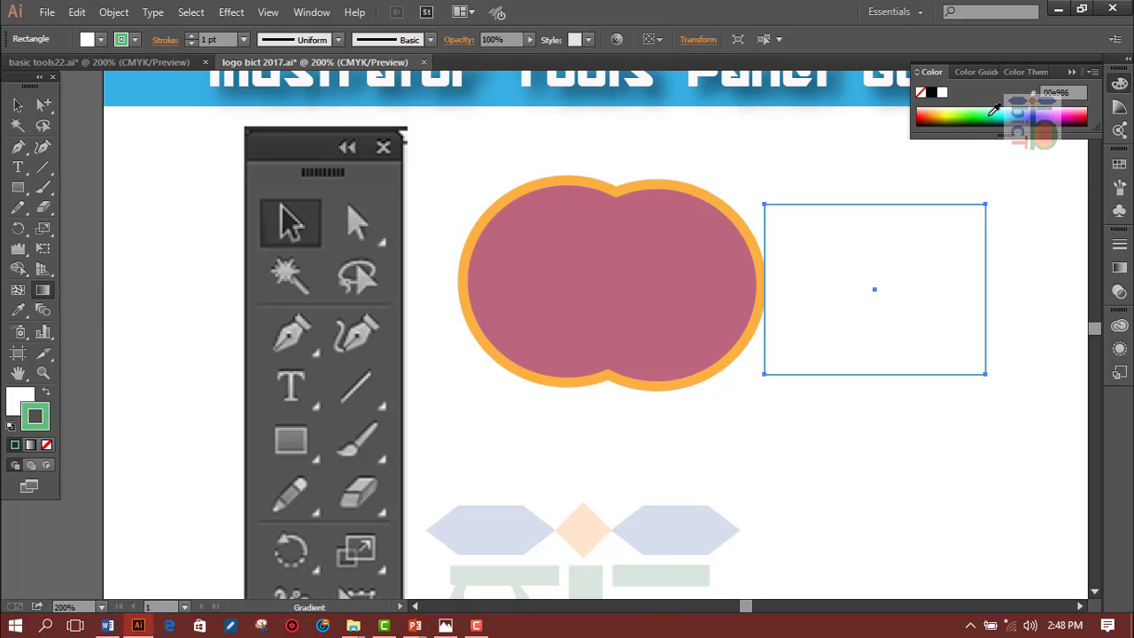
Fill the rectangle with a white-to-black linear gradient, then return to basic tools22.ai
{"action": "left_click", "coordinate": [18, 398]}
{"action": "double_click", "coordinate": [44, 295]}
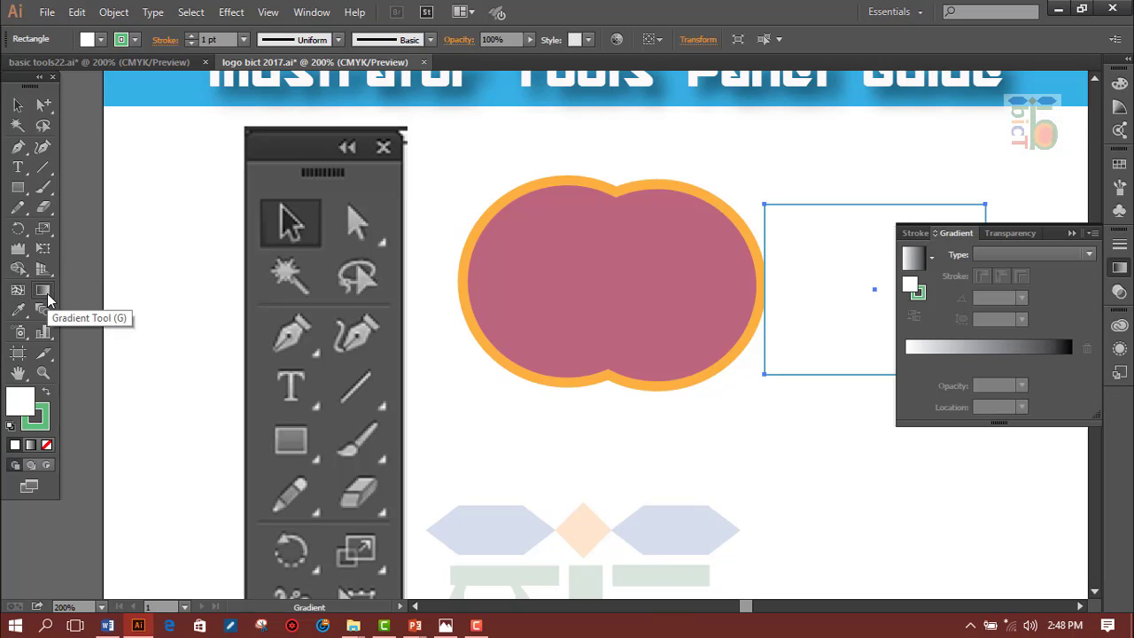
{"action": "left_click", "coordinate": [995, 347]}
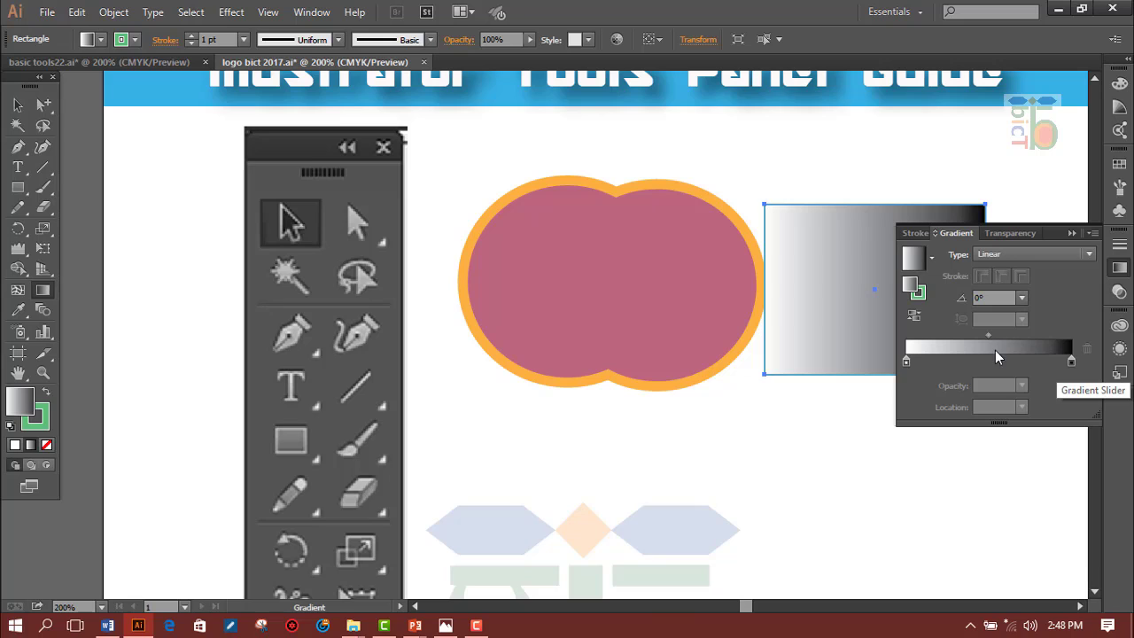
{"action": "left_click", "coordinate": [19, 105]}
{"action": "left_click", "coordinate": [1072, 233]}
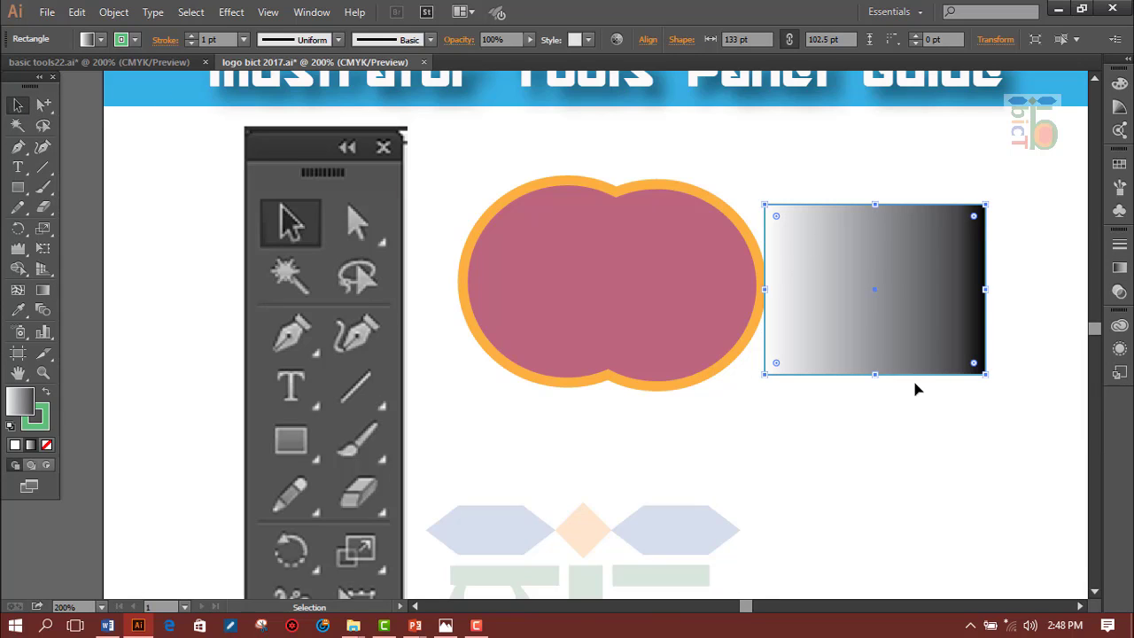
{"action": "left_click", "coordinate": [117, 64]}
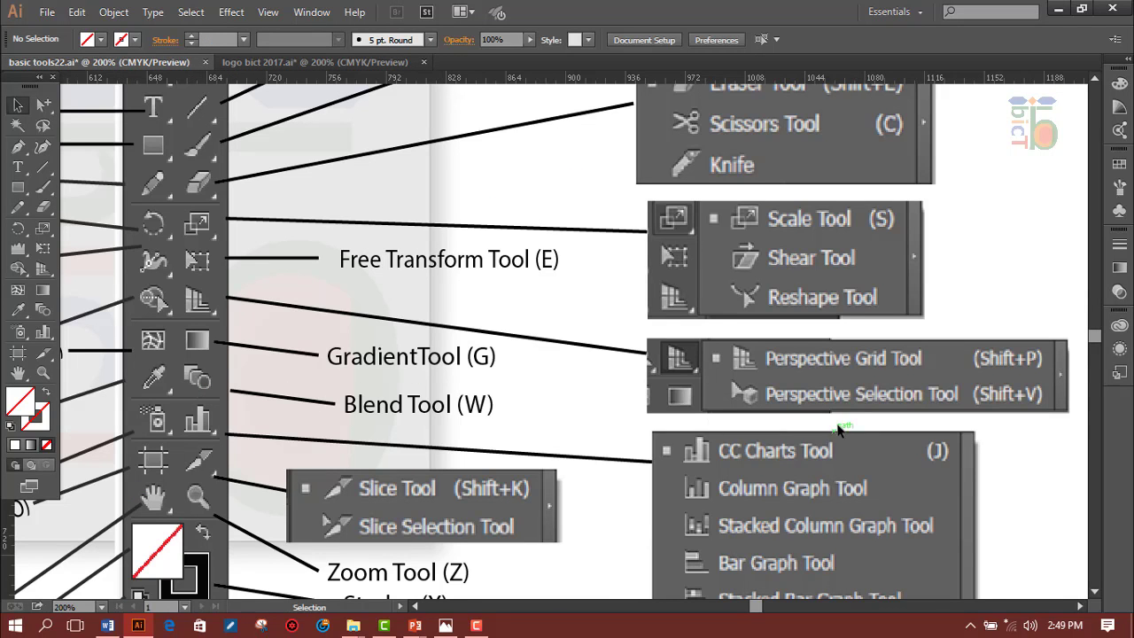
Scroll to the graph tool, Draw Inside/Blend and Change Screen Mode callouts, then show logo bict 2017.ai
{"action": "scroll", "coordinate": [848, 437], "scroll_direction": "down", "scroll_amount": 2}
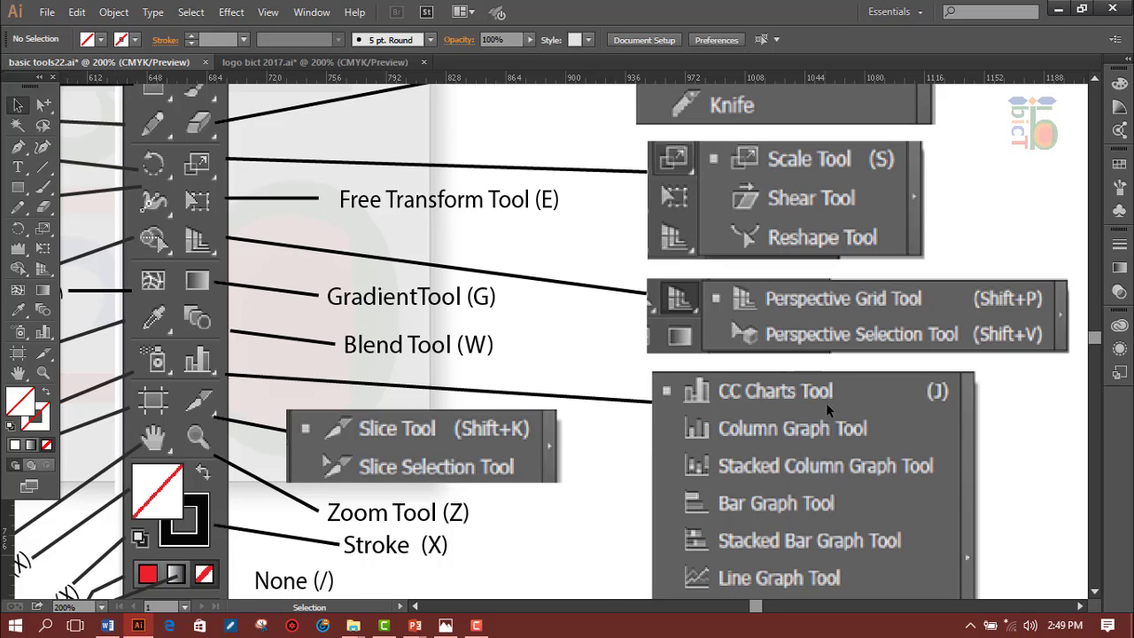
{"action": "scroll", "coordinate": [870, 407], "scroll_direction": "down", "scroll_amount": 2}
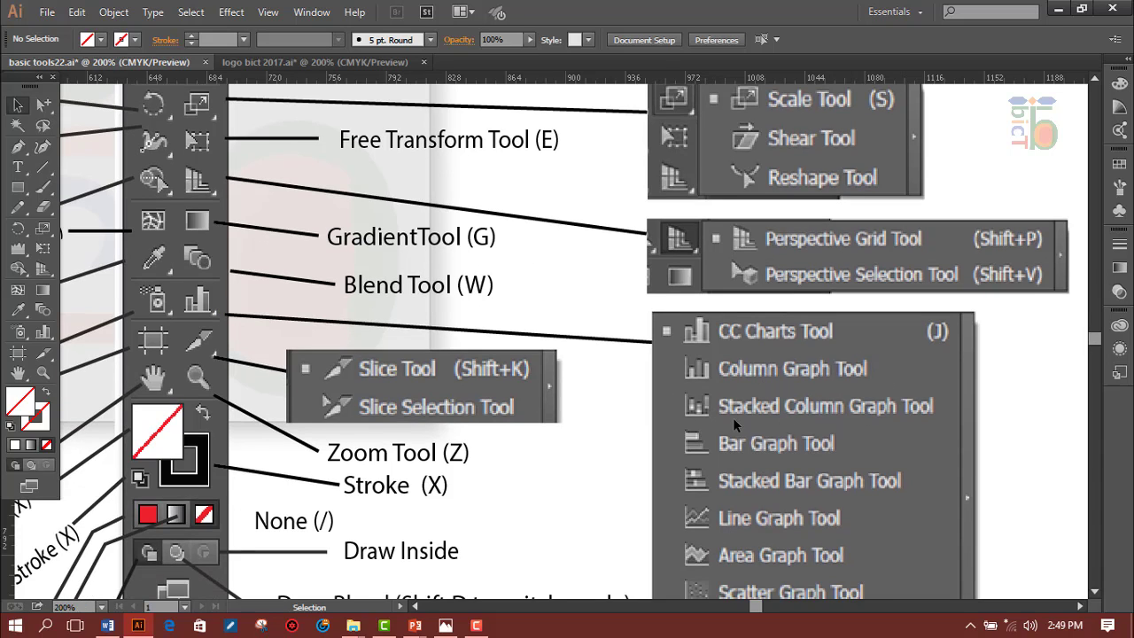
{"action": "scroll", "coordinate": [953, 409], "scroll_direction": "down", "scroll_amount": 2}
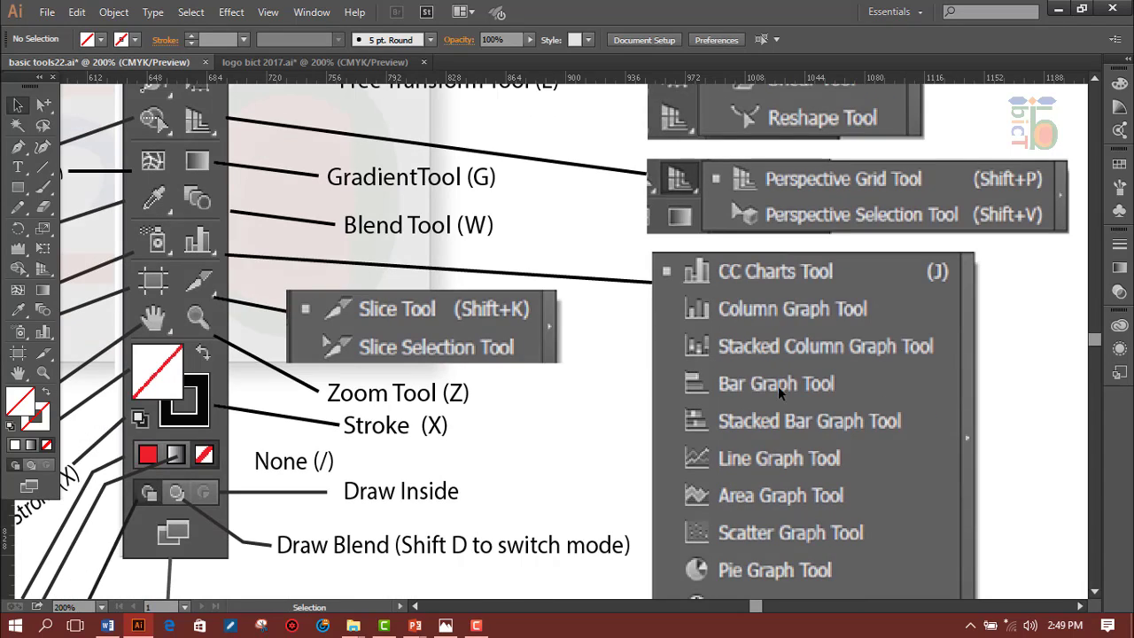
{"action": "scroll", "coordinate": [723, 450], "scroll_direction": "down", "scroll_amount": 2}
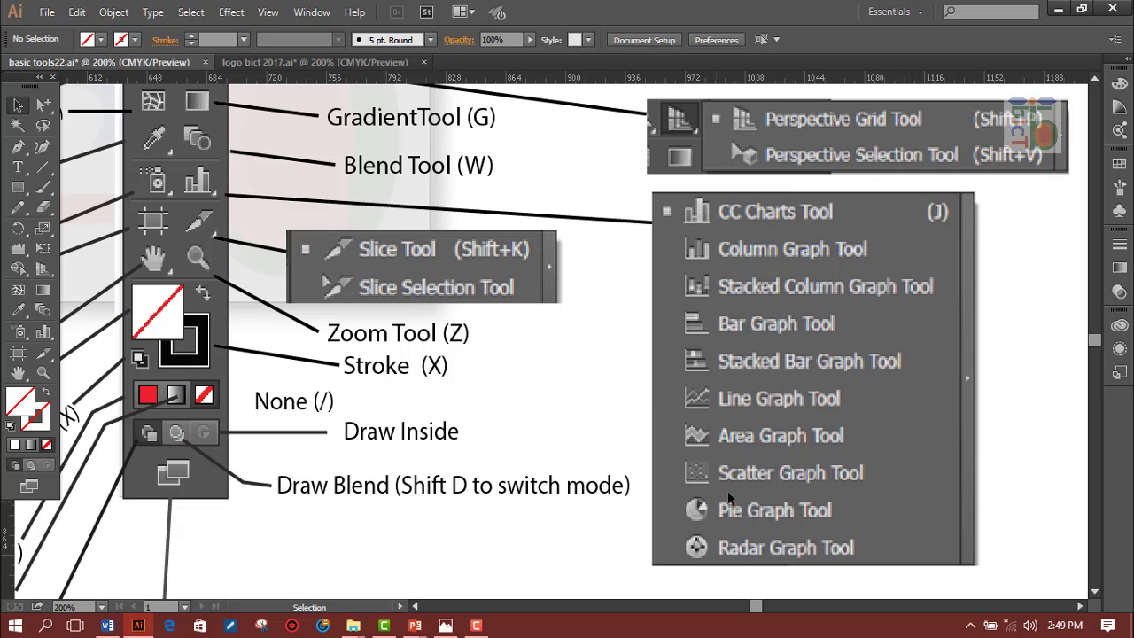
{"action": "scroll", "coordinate": [782, 517], "scroll_direction": "down", "scroll_amount": 1}
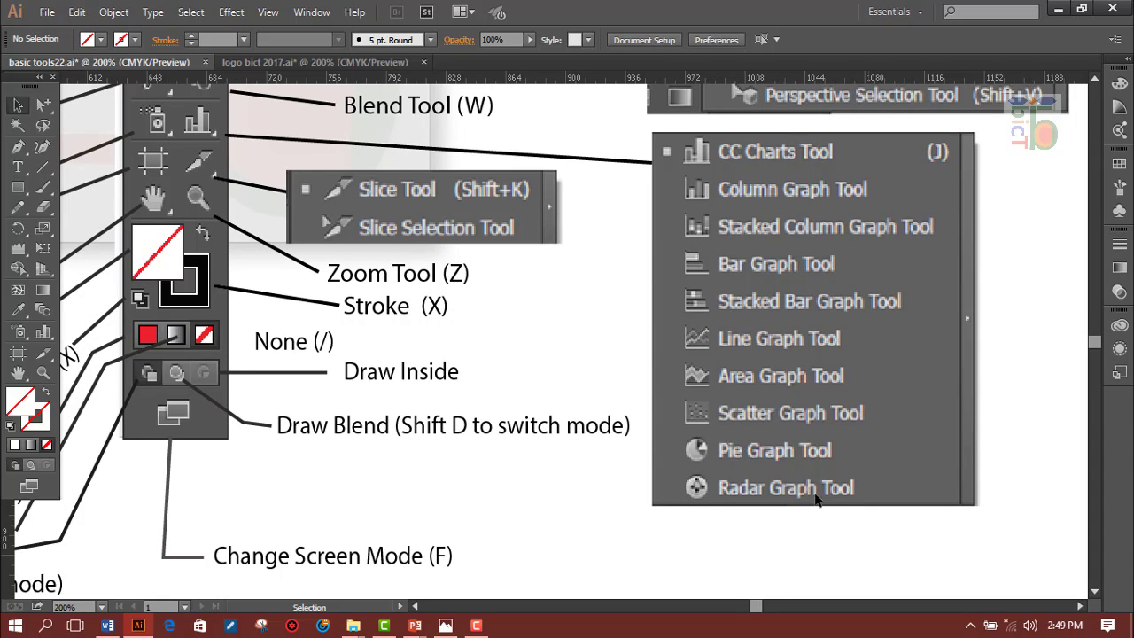
{"action": "scroll", "coordinate": [560, 526], "scroll_direction": "up", "scroll_amount": 1}
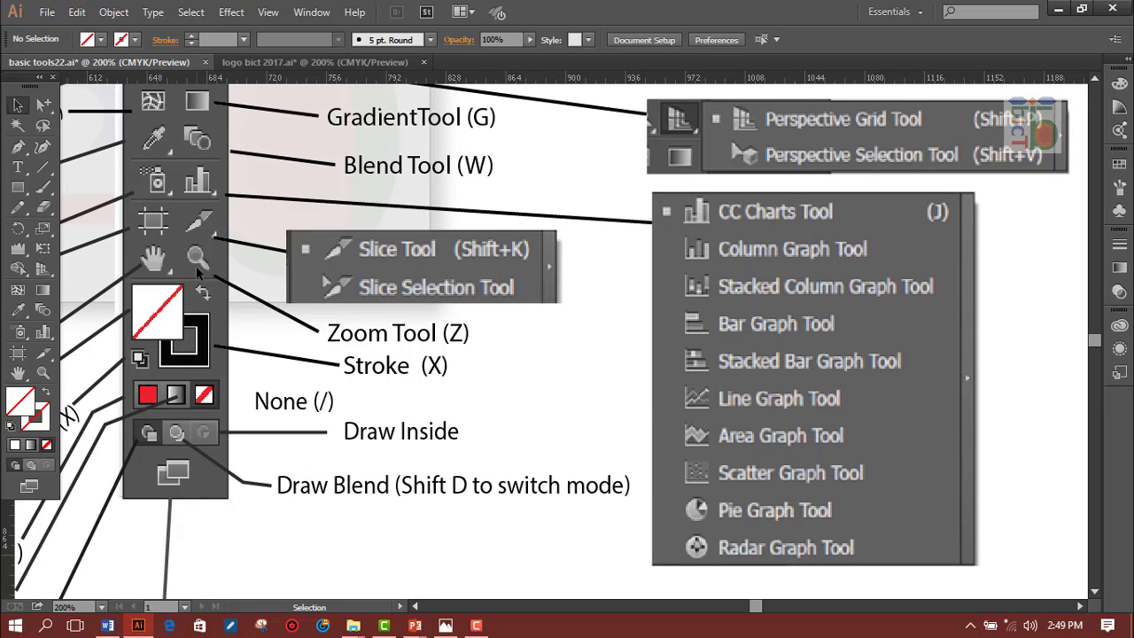
{"action": "left_click", "coordinate": [336, 64]}
With the Zoom tool, zoom to maximum on the tools panel picture's corner, then back out
{"action": "scroll", "coordinate": [500, 342], "scroll_direction": "down", "scroll_amount": 1}
{"action": "scroll", "coordinate": [499, 339], "scroll_direction": "up", "scroll_amount": 1}
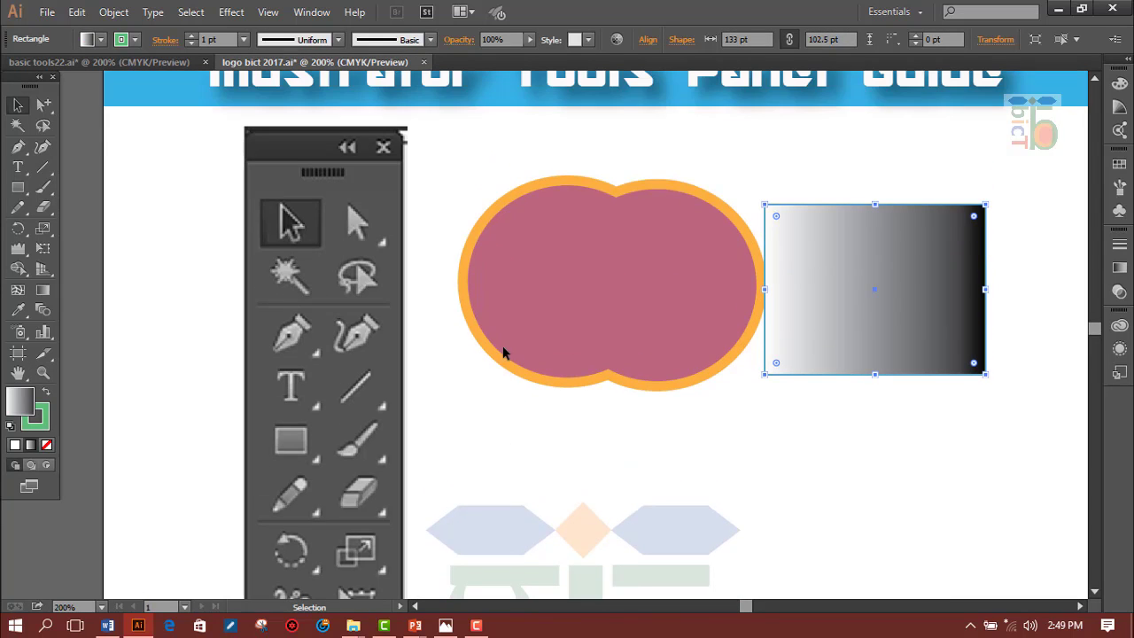
{"action": "left_click", "coordinate": [42, 372]}
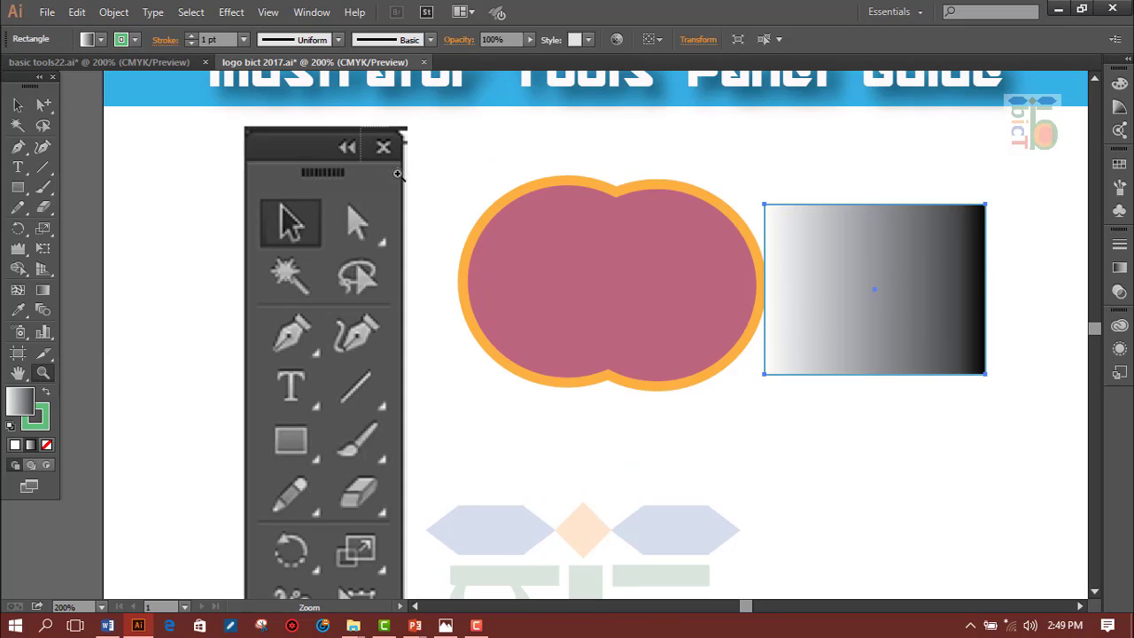
{"action": "left_click_drag", "start_coordinate": [404, 126], "coordinate": [452, 209]}
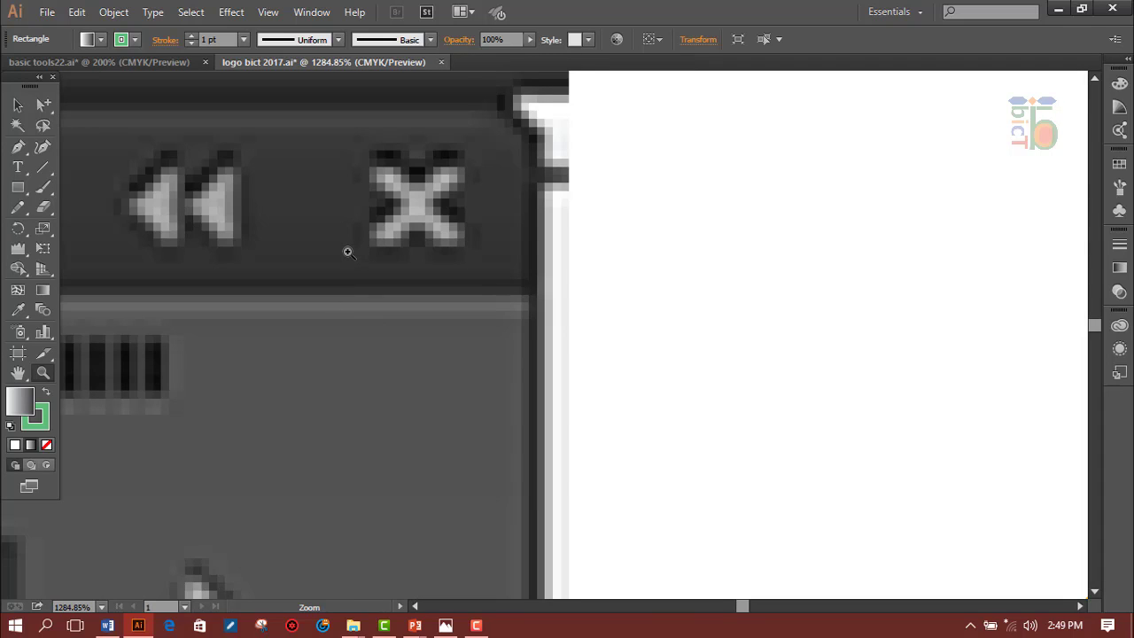
{"action": "left_click_drag", "start_coordinate": [346, 249], "coordinate": [367, 245]}
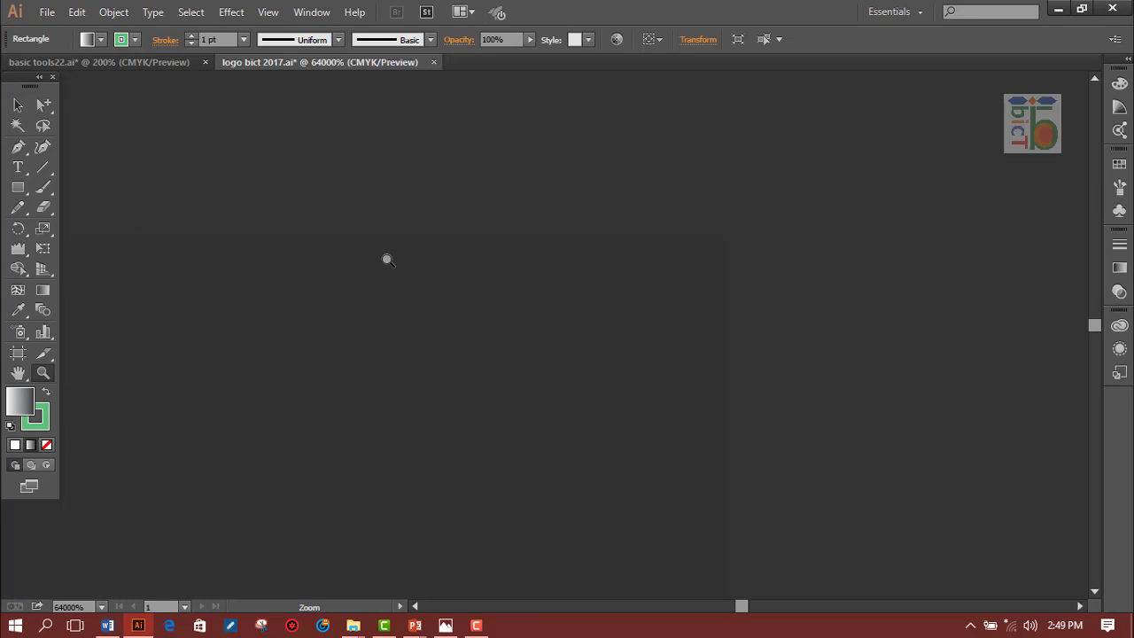
{"action": "left_click", "coordinate": [387, 260], "text": "alt"}
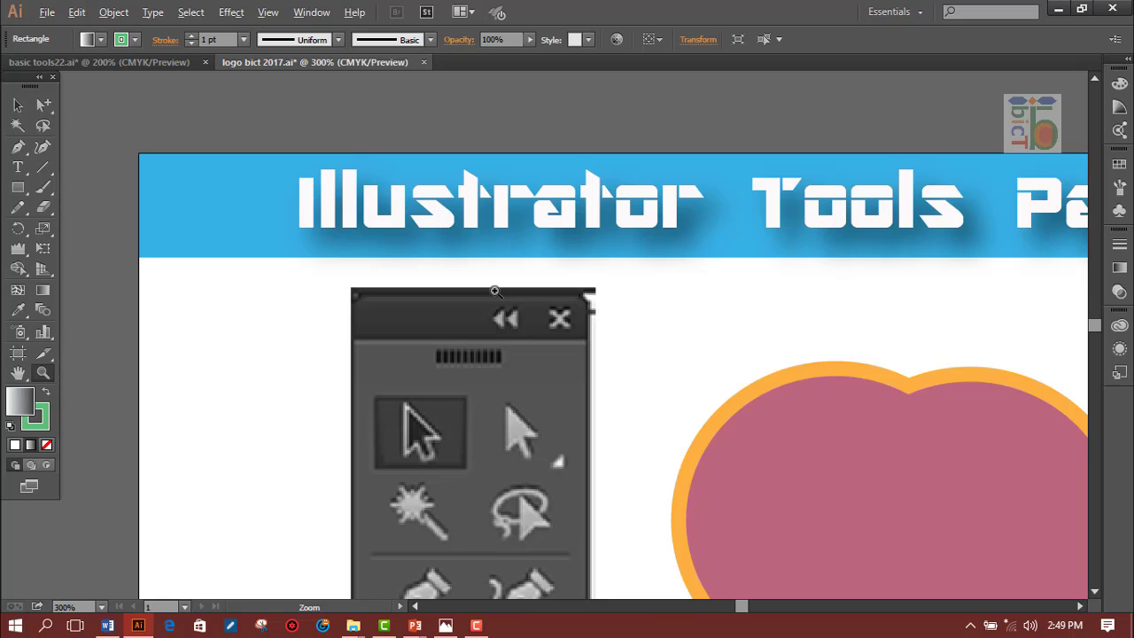
Zoom in and out on the logo artwork, settling at 300% with the whole title visible
{"action": "mouse_move", "coordinate": [468, 260]}
{"action": "left_mouse_down"}
{"action": "mouse_move", "coordinate": [558, 301]}
{"action": "mouse_move", "coordinate": [570, 373]}
{"action": "left_mouse_up"}
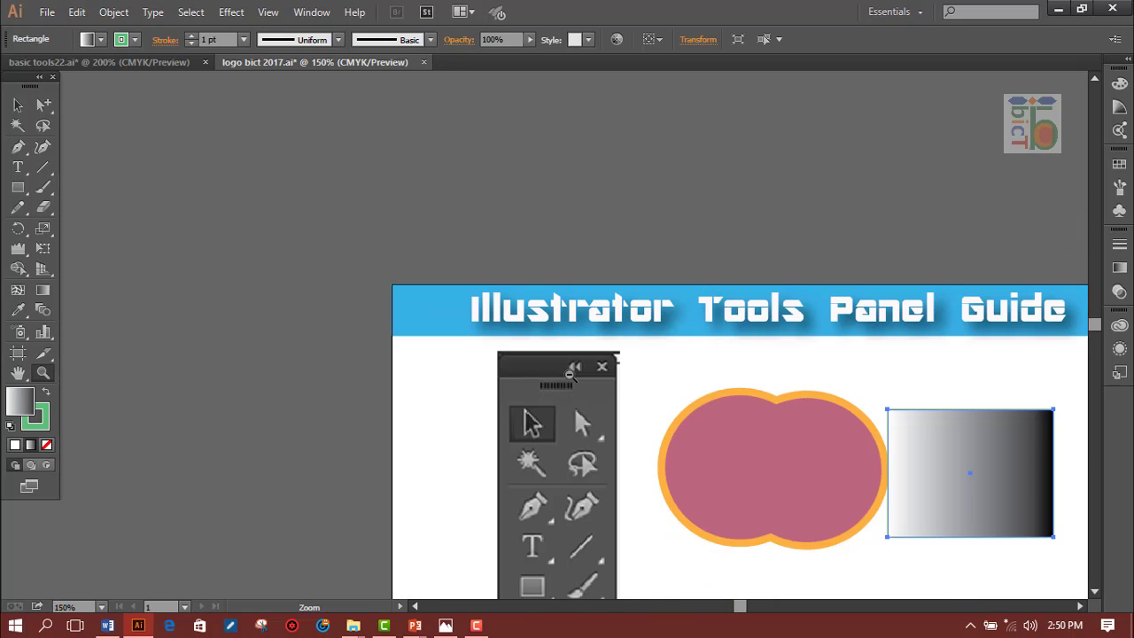
{"action": "mouse_move", "coordinate": [511, 273]}
{"action": "left_mouse_down"}
{"action": "mouse_move", "coordinate": [581, 319]}
{"action": "mouse_move", "coordinate": [527, 265]}
{"action": "mouse_move", "coordinate": [569, 329]}
{"action": "left_mouse_up"}
{"action": "left_click", "coordinate": [562, 310], "text": "alt"}
{"action": "left_click_drag", "start_coordinate": [526, 297], "coordinate": [564, 352]}
{"action": "left_click", "coordinate": [509, 304], "text": "alt"}
{"action": "left_click", "coordinate": [483, 297], "text": "alt"}
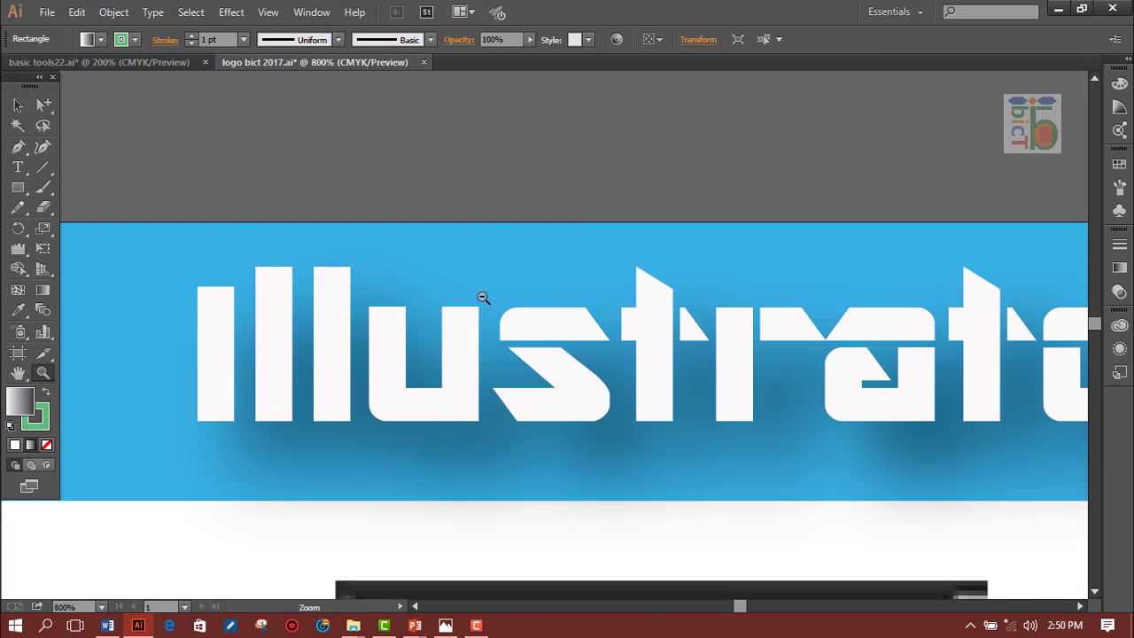
{"action": "left_click", "coordinate": [538, 356], "text": "alt"}
{"action": "left_click", "coordinate": [574, 480], "text": "alt"}
{"action": "left_click", "coordinate": [532, 454], "text": "alt"}
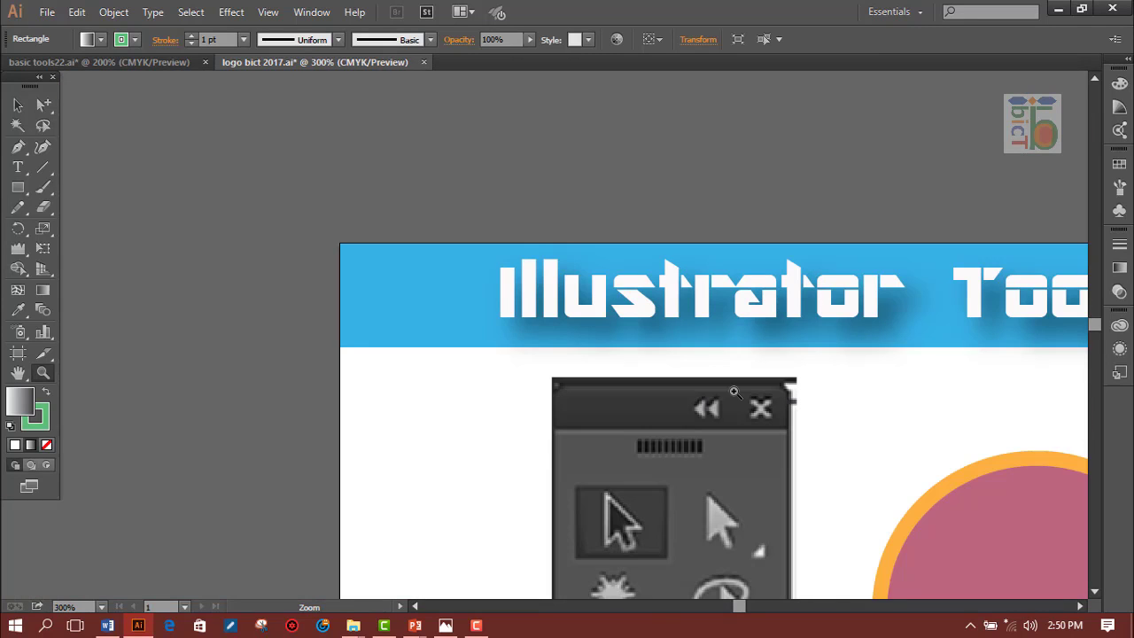
Pan to the merged pink circles, zoom to 400% on the Illustrator banner, then return to basic tools22.ai
{"action": "left_click_drag", "start_coordinate": [823, 392], "coordinate": [602, 228]}
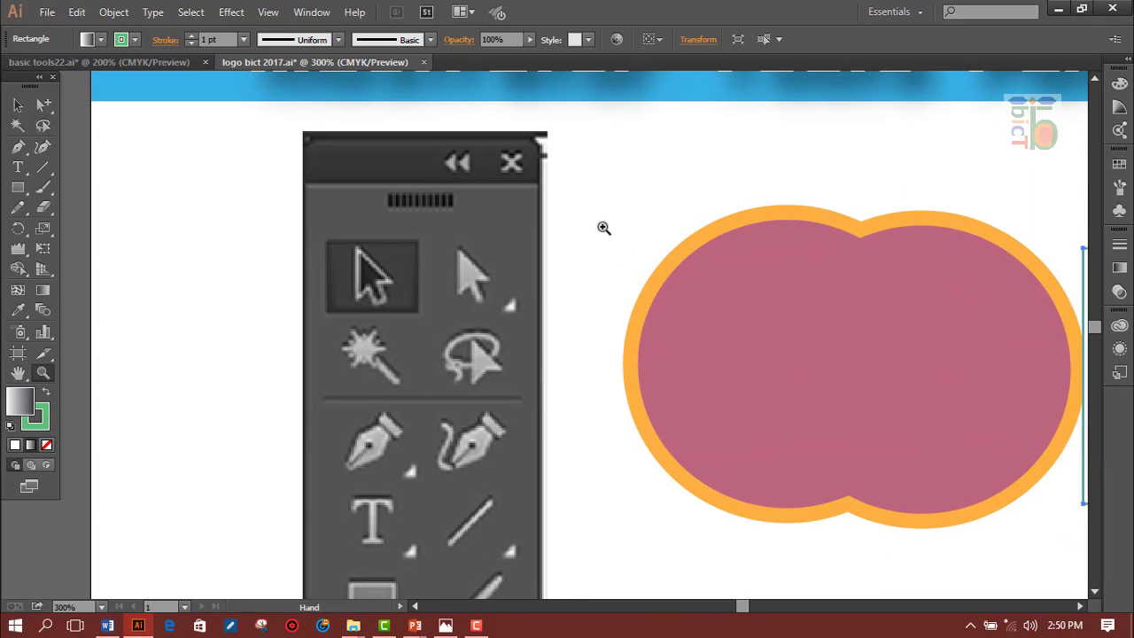
{"action": "left_click", "coordinate": [166, 74]}
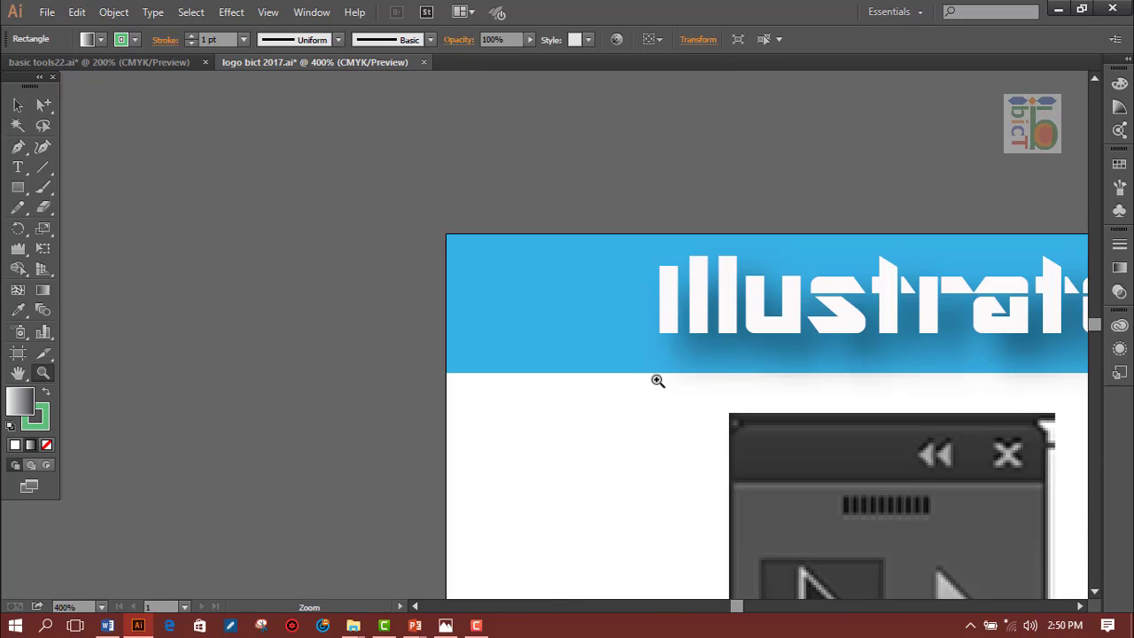
{"action": "left_click", "coordinate": [145, 61]}
{"action": "scroll", "coordinate": [546, 322], "scroll_direction": "down", "scroll_amount": 1}
{"action": "scroll", "coordinate": [553, 414], "scroll_direction": "down", "scroll_amount": 2}
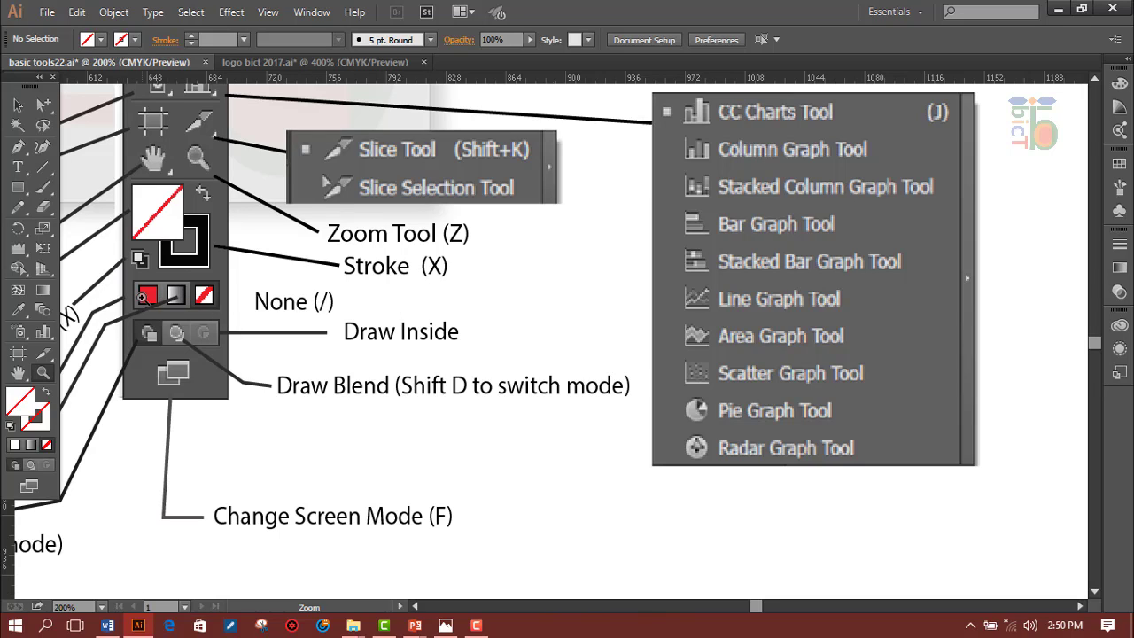
Pan to the fill and stroke callouts and give the fill a teal colour
{"action": "key", "text": "h"}
{"action": "mouse_move", "coordinate": [337, 408]}
{"action": "left_mouse_down"}
{"action": "mouse_move", "coordinate": [674, 431]}
{"action": "mouse_move", "coordinate": [702, 304]}
{"action": "left_mouse_up"}
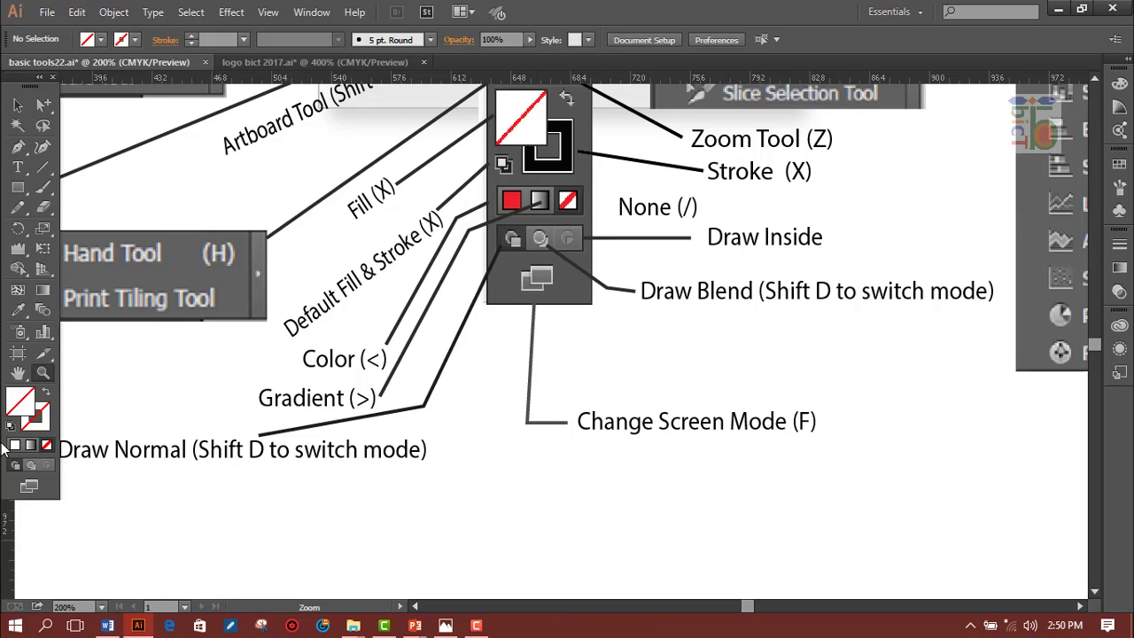
{"action": "left_click", "coordinate": [15, 445]}
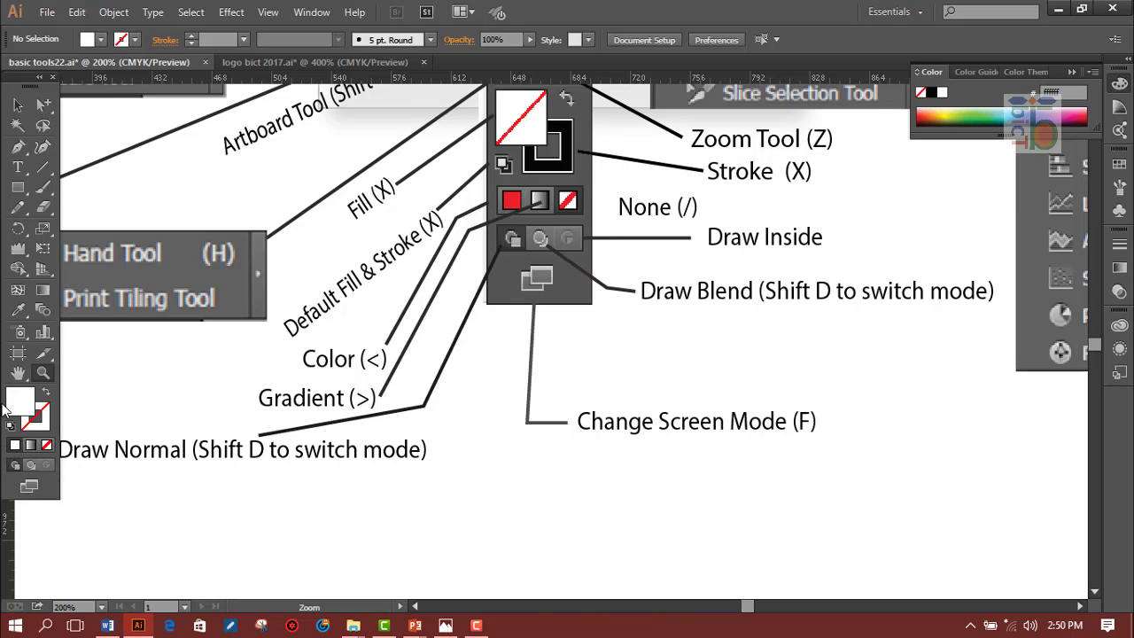
{"action": "left_click", "coordinate": [997, 107]}
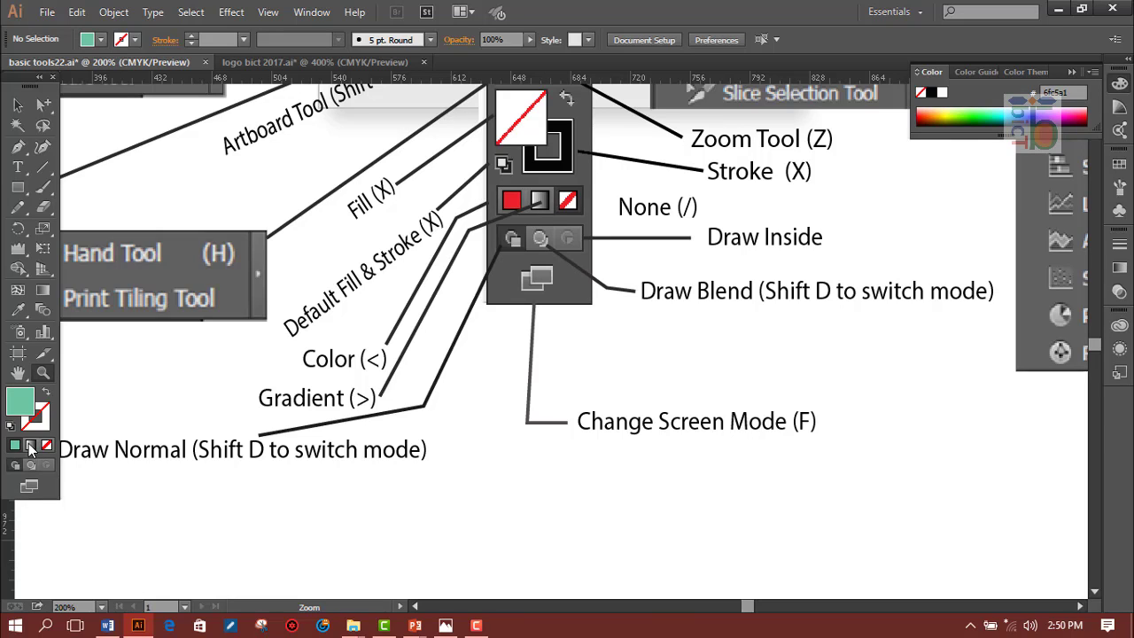
Switch the fill to a white-to-black gradient, add a gradient stop, then set the fill to none
{"action": "left_click", "coordinate": [30, 446]}
{"action": "left_click", "coordinate": [992, 360]}
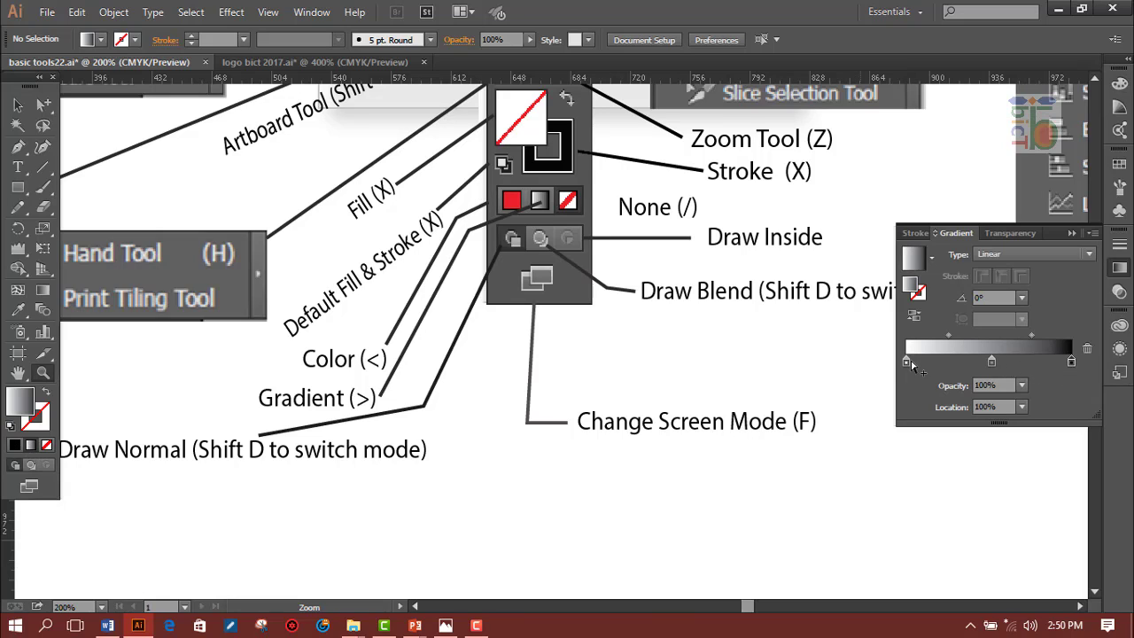
{"action": "left_click", "coordinate": [46, 444]}
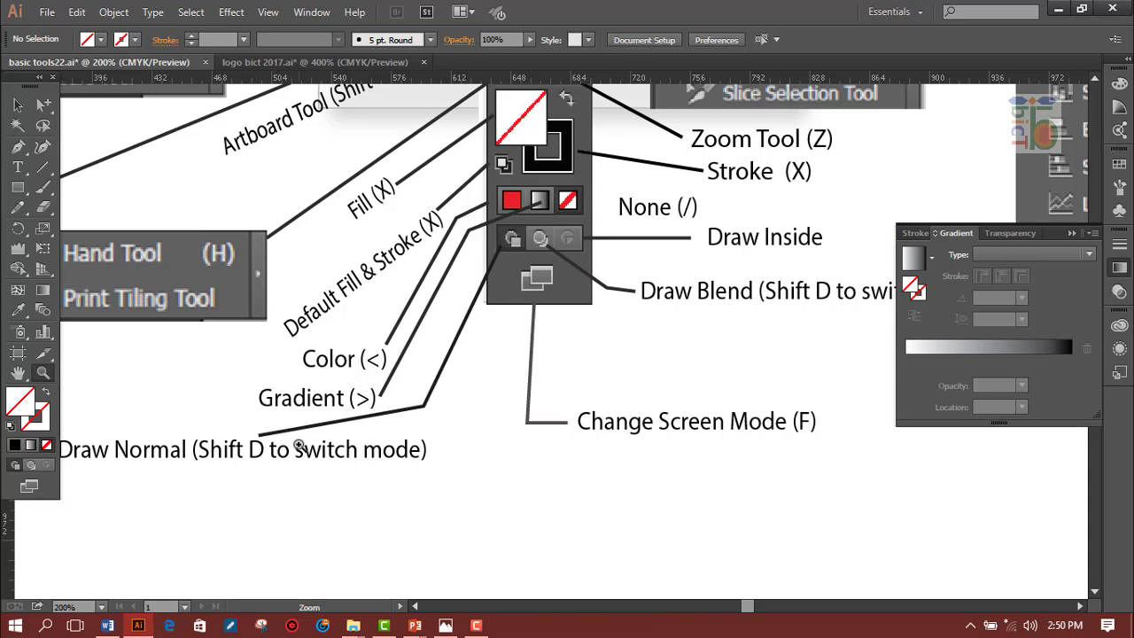
{"action": "key", "text": "space"}
{"action": "mouse_move", "coordinate": [448, 423]}
{"action": "left_mouse_down"}
{"action": "mouse_move", "coordinate": [531, 410]}
{"action": "mouse_move", "coordinate": [475, 387]}
{"action": "left_mouse_up"}
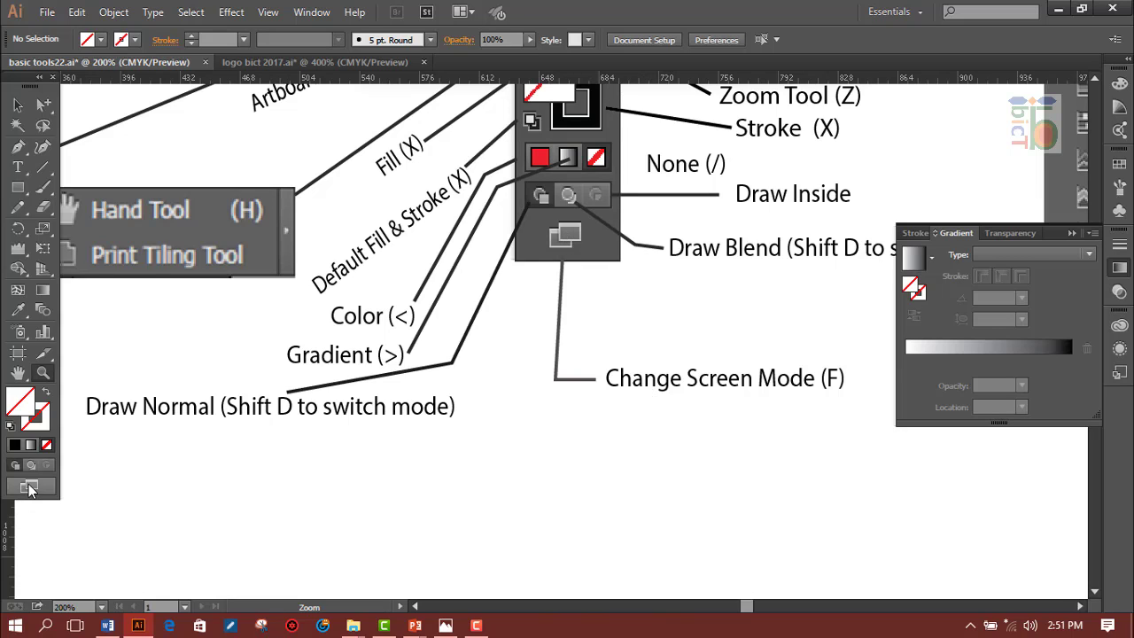
{"action": "left_click", "coordinate": [242, 64]}
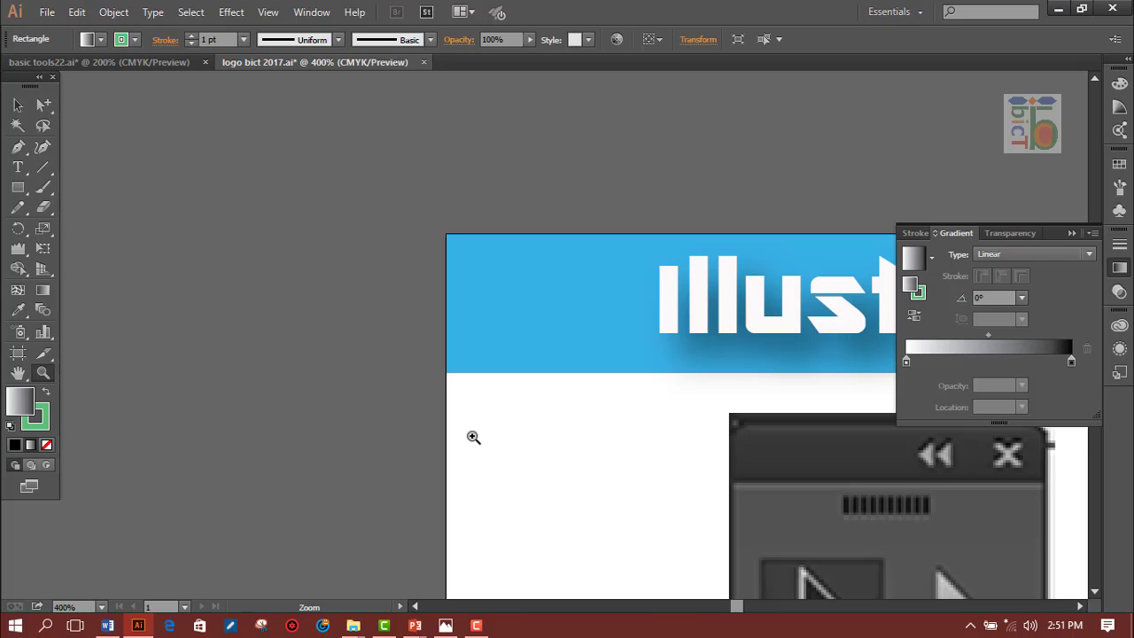
{"action": "left_click_drag", "start_coordinate": [572, 413], "coordinate": [410, 261]}
{"action": "left_click_drag", "start_coordinate": [549, 299], "coordinate": [420, 232]}
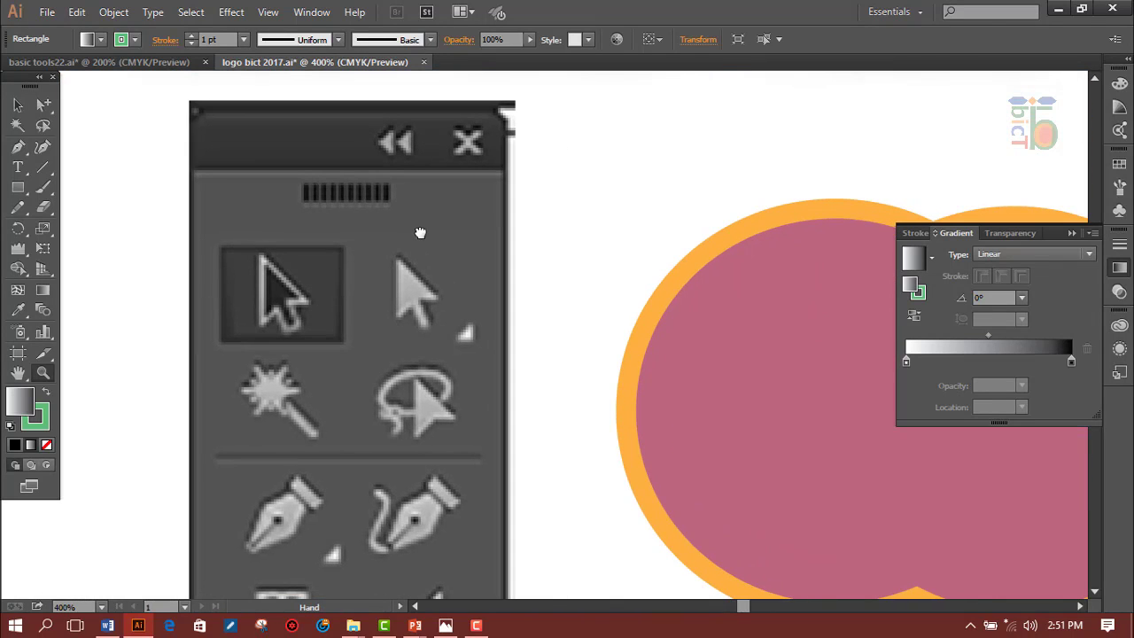
{"action": "key", "text": "ctrl+1"}
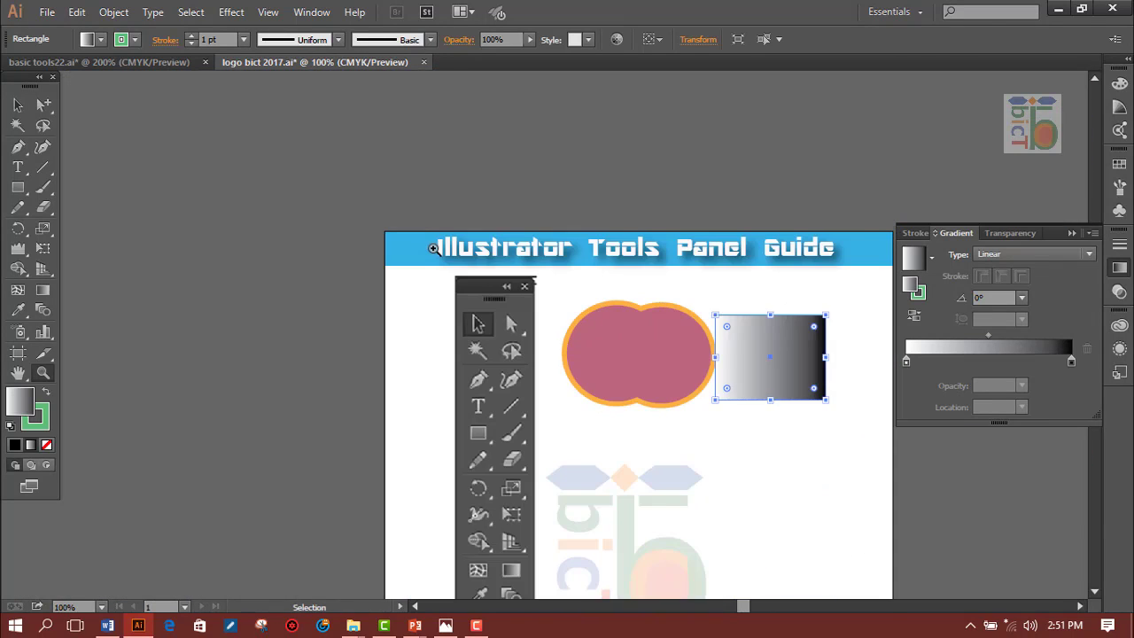
{"action": "left_click_drag", "start_coordinate": [610, 451], "coordinate": [481, 296]}
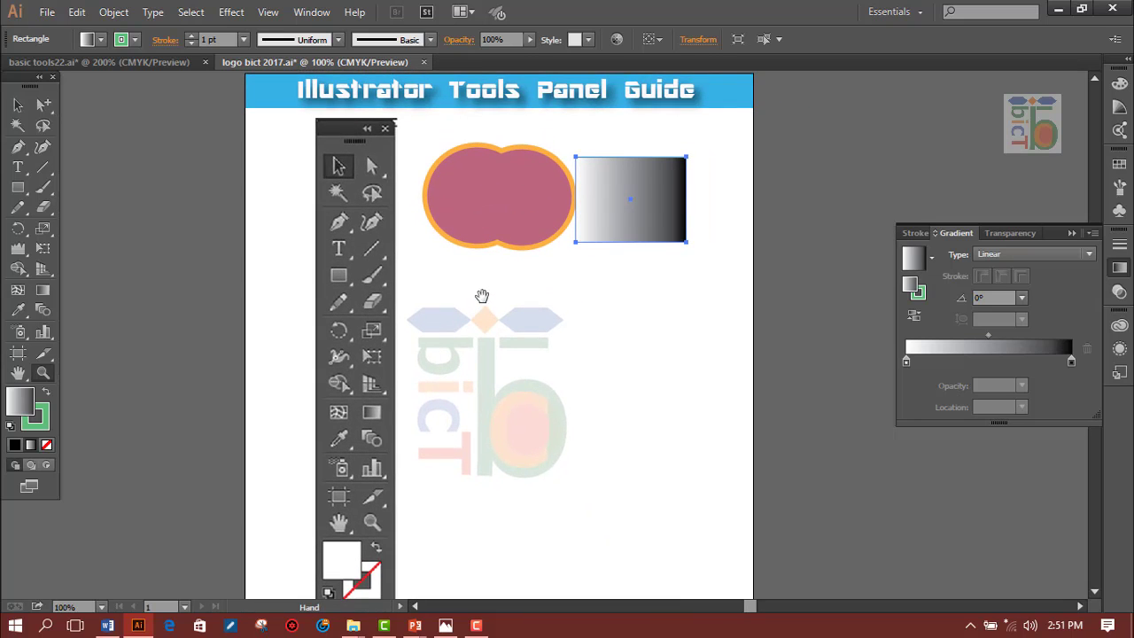
{"action": "left_click", "coordinate": [460, 288]}
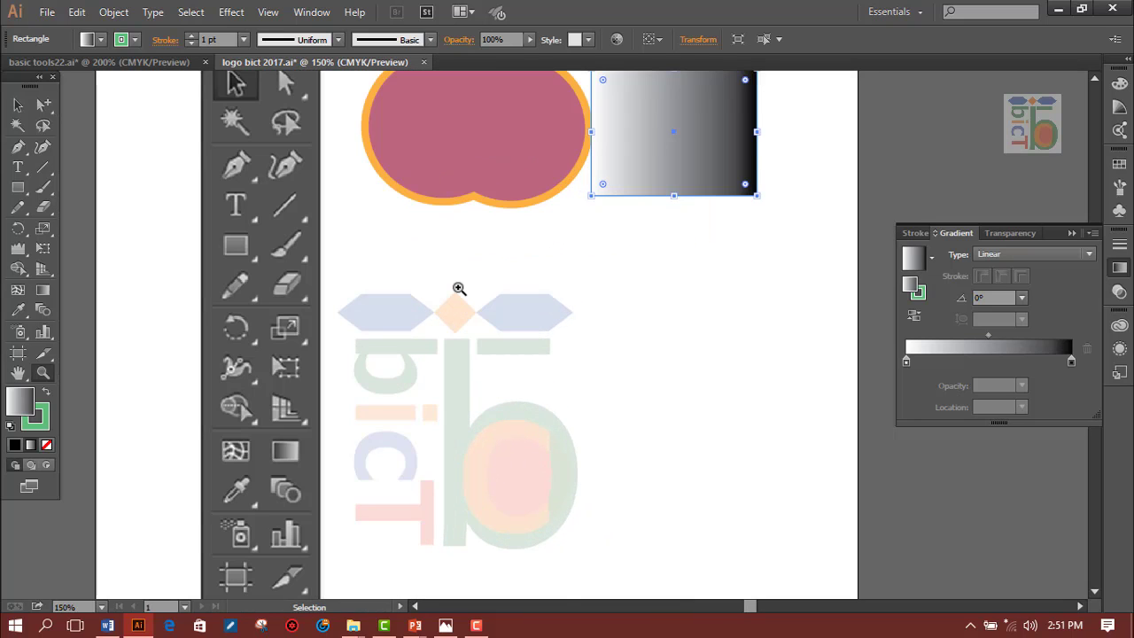
{"action": "left_click", "coordinate": [29, 489]}
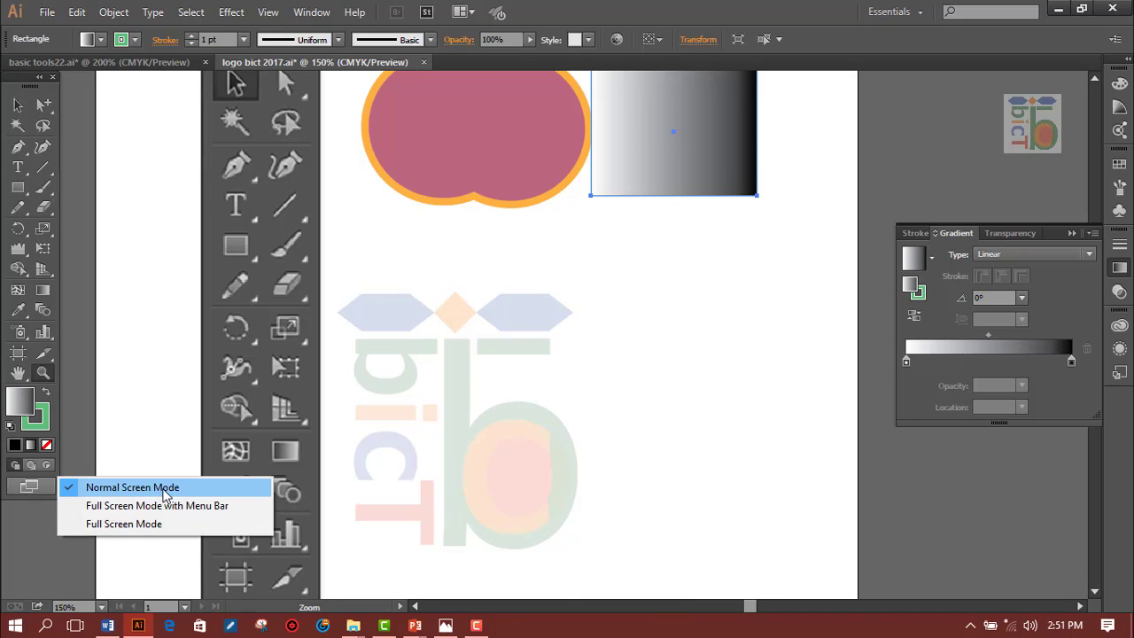
{"action": "left_click", "coordinate": [121, 516]}
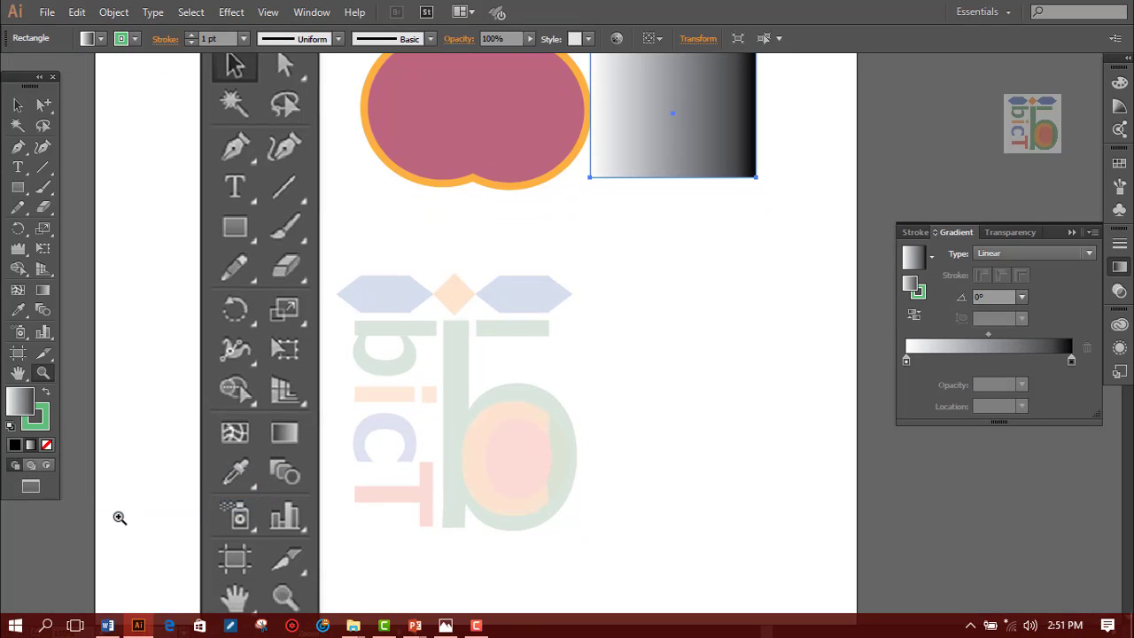
{"action": "left_click", "coordinate": [39, 492]}
{"action": "left_click", "coordinate": [130, 529]}
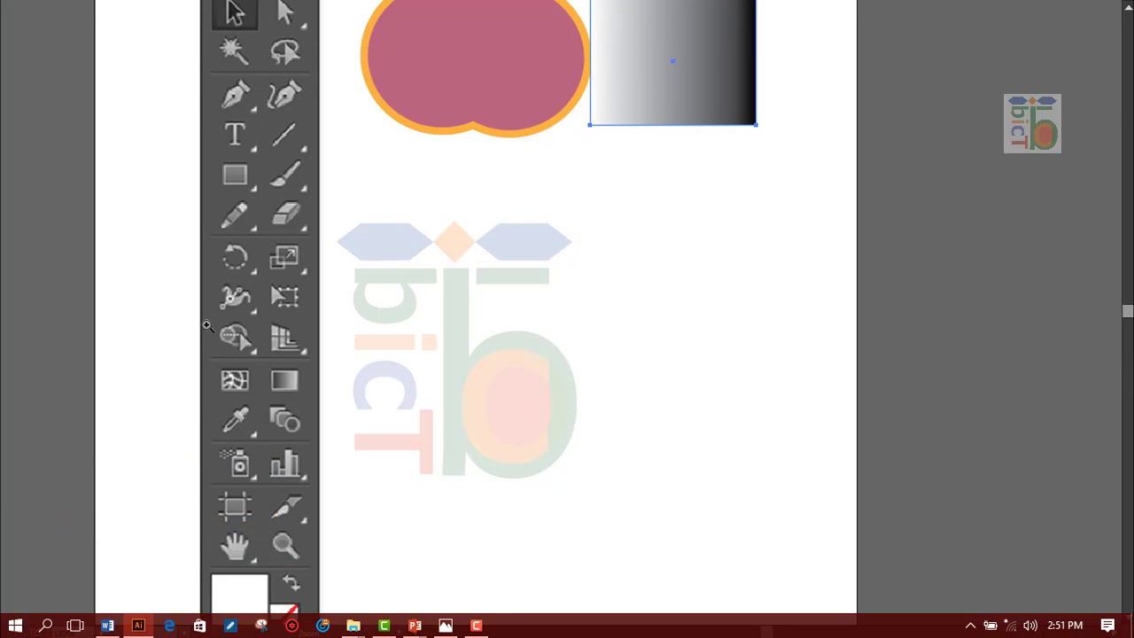
{"action": "key", "text": "Escape"}
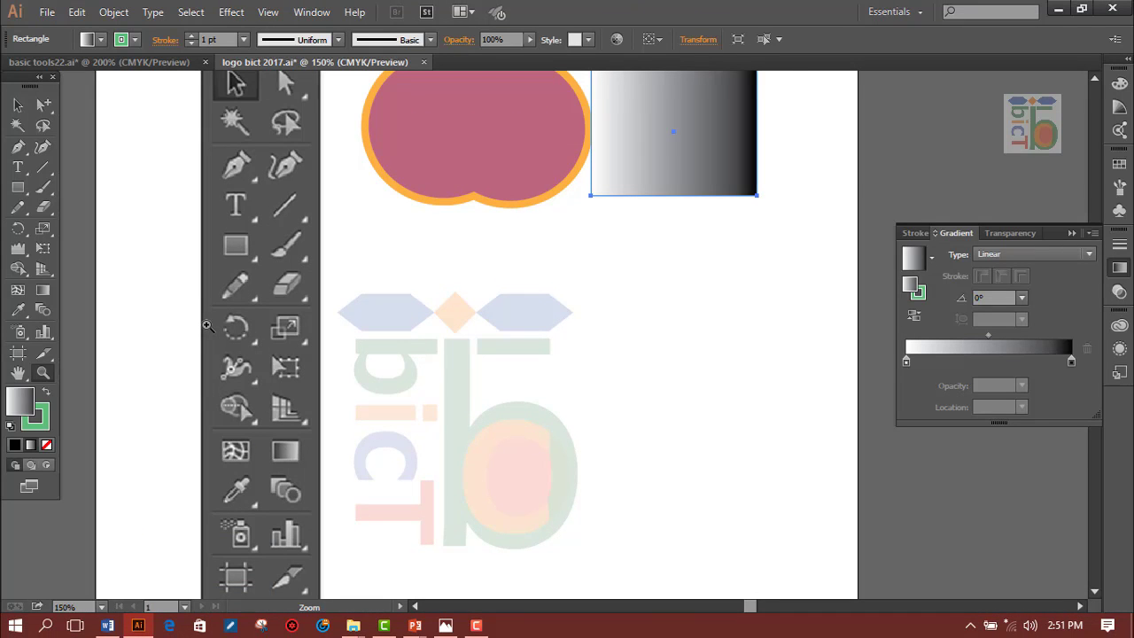
{"action": "scroll", "coordinate": [538, 438], "scroll_direction": "up", "scroll_amount": 3}
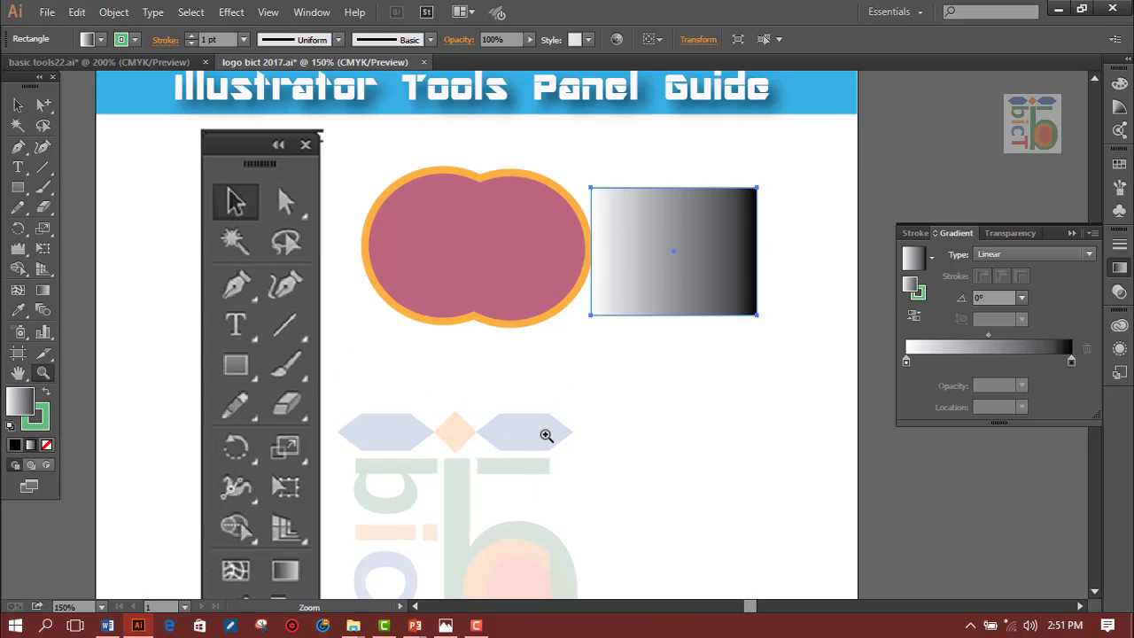
{"action": "scroll", "coordinate": [544, 431], "scroll_direction": "up", "scroll_amount": 3}
{"action": "scroll", "coordinate": [544, 432], "scroll_direction": "down", "scroll_amount": 2}
{"action": "scroll", "coordinate": [481, 484], "scroll_direction": "down", "scroll_amount": 3}
{"action": "scroll", "coordinate": [481, 405], "scroll_direction": "down", "scroll_amount": 3}
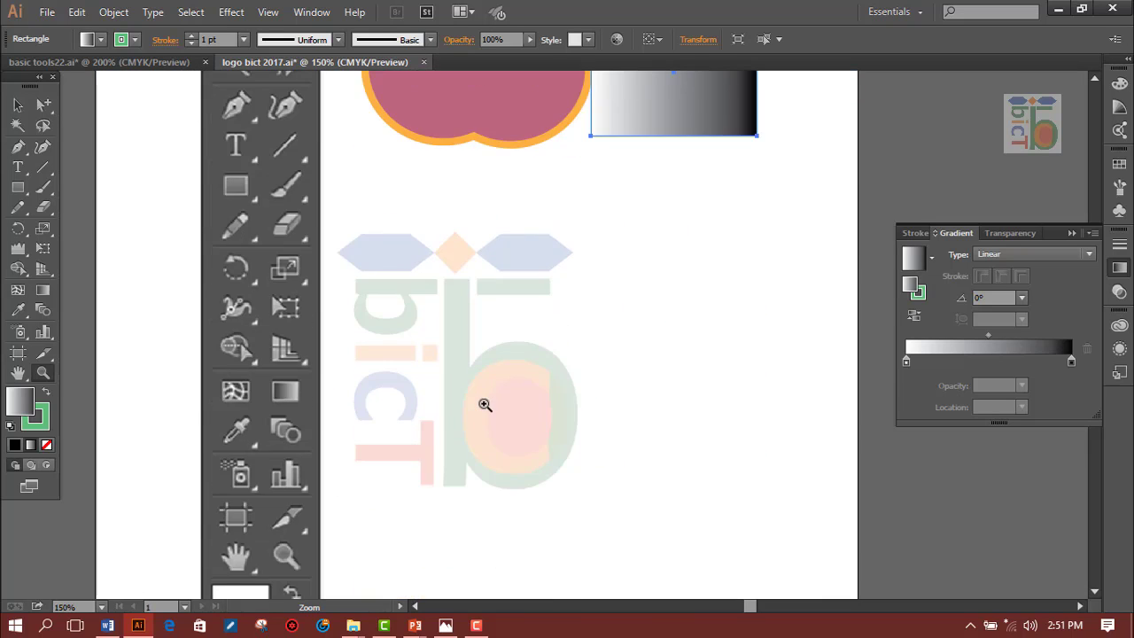
{"action": "scroll", "coordinate": [481, 405], "scroll_direction": "down", "scroll_amount": 2}
{"action": "scroll", "coordinate": [498, 403], "scroll_direction": "down", "scroll_amount": 2}
{"action": "scroll", "coordinate": [512, 447], "scroll_direction": "up", "scroll_amount": 4}
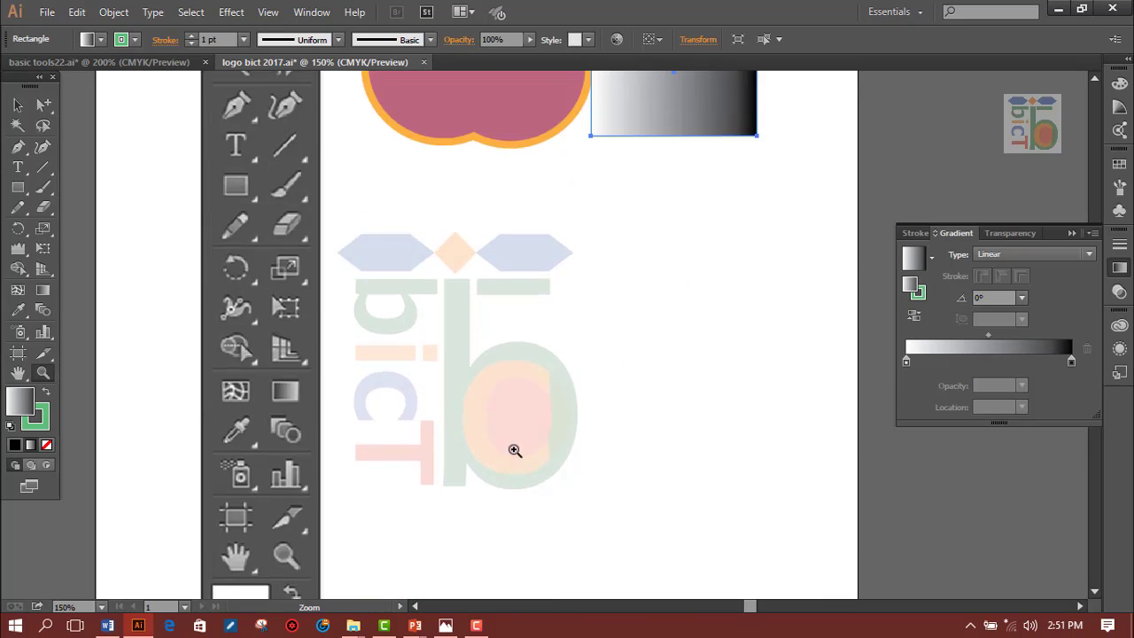
{"action": "scroll", "coordinate": [514, 450], "scroll_direction": "down", "scroll_amount": 2}
{"action": "scroll", "coordinate": [513, 449], "scroll_direction": "down", "scroll_amount": 2}
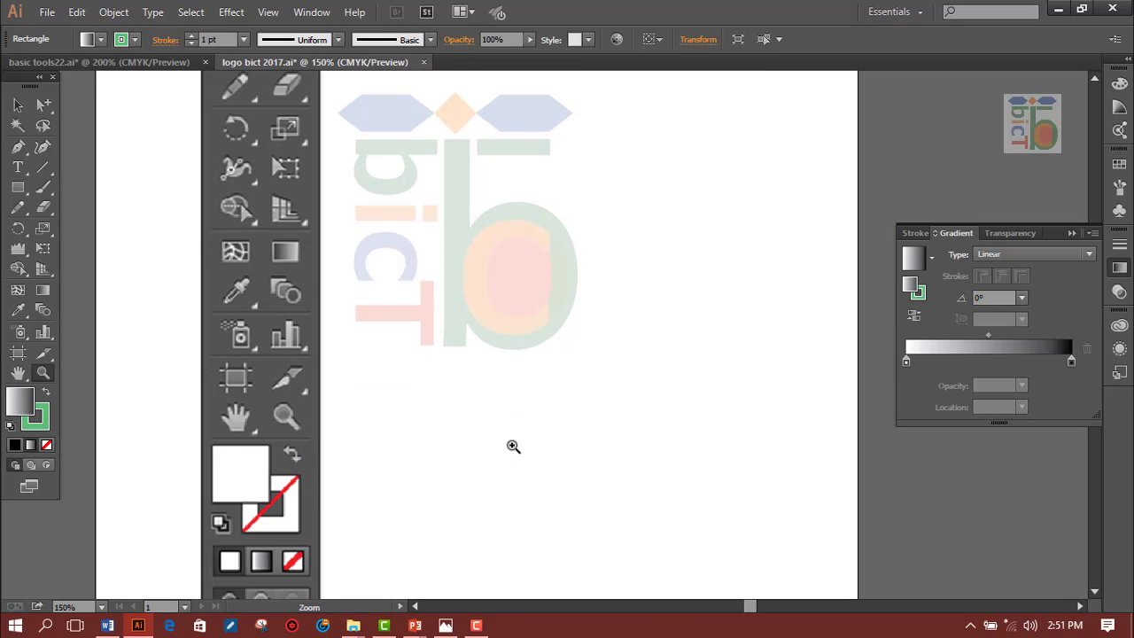
In basic tools22.ai, collapse the floating Gradient panel and scroll up to the Tools Panel Guide banner
{"action": "left_click", "coordinate": [188, 65]}
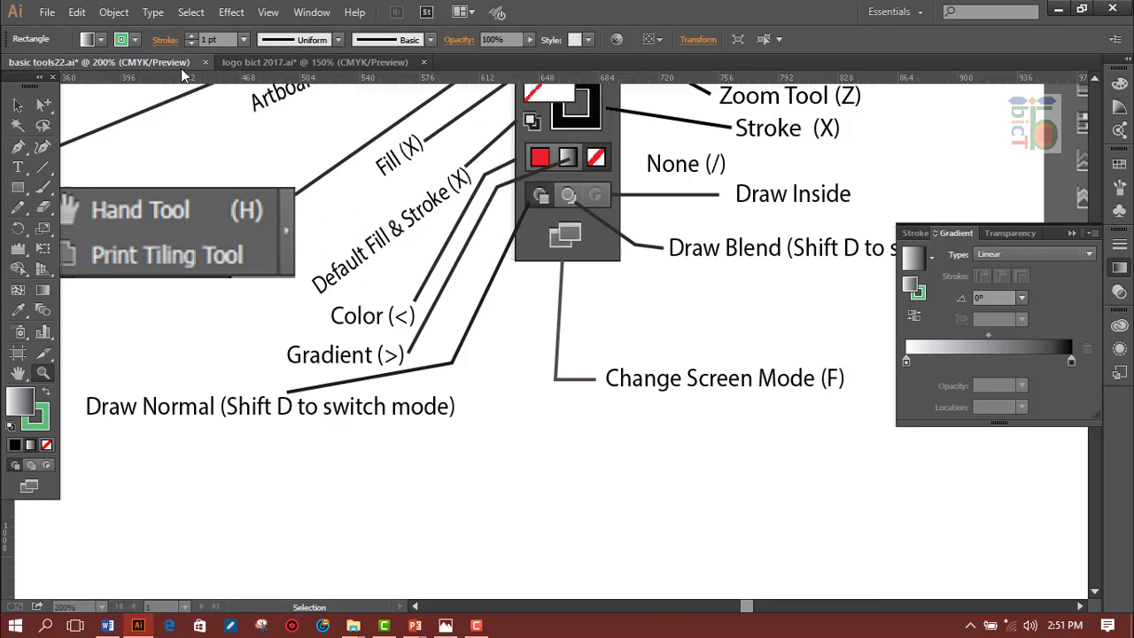
{"action": "scroll", "coordinate": [529, 413], "scroll_direction": "up", "scroll_amount": 2}
{"action": "scroll", "coordinate": [532, 423], "scroll_direction": "up", "scroll_amount": 4}
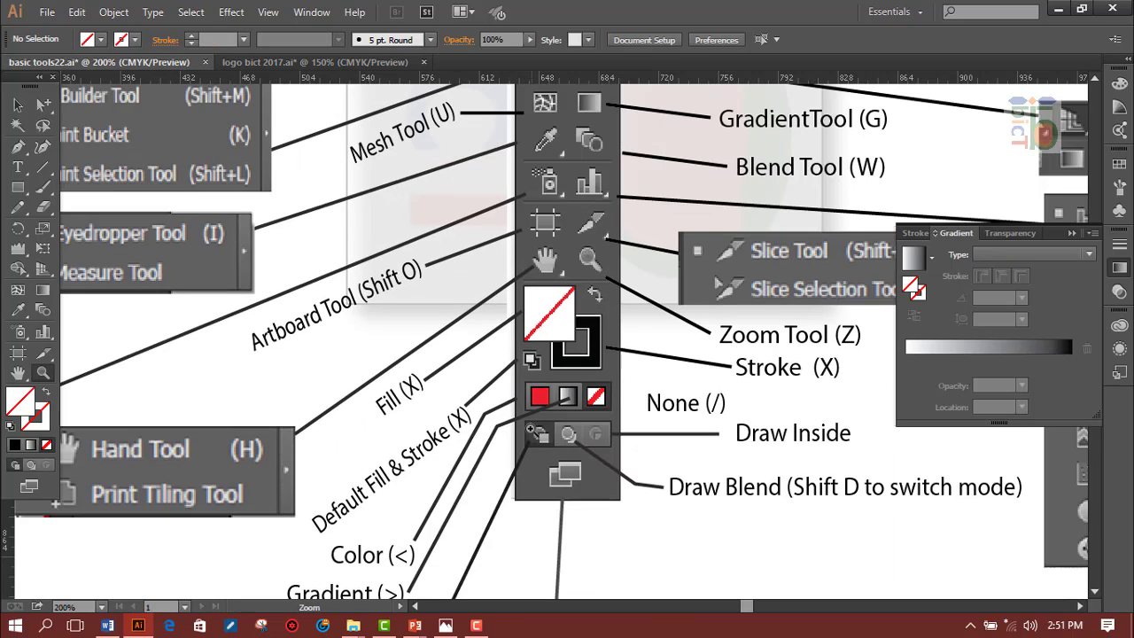
{"action": "scroll", "coordinate": [486, 462], "scroll_direction": "up", "scroll_amount": 3}
{"action": "scroll", "coordinate": [486, 462], "scroll_direction": "up", "scroll_amount": 3}
{"action": "scroll", "coordinate": [485, 462], "scroll_direction": "up", "scroll_amount": 2}
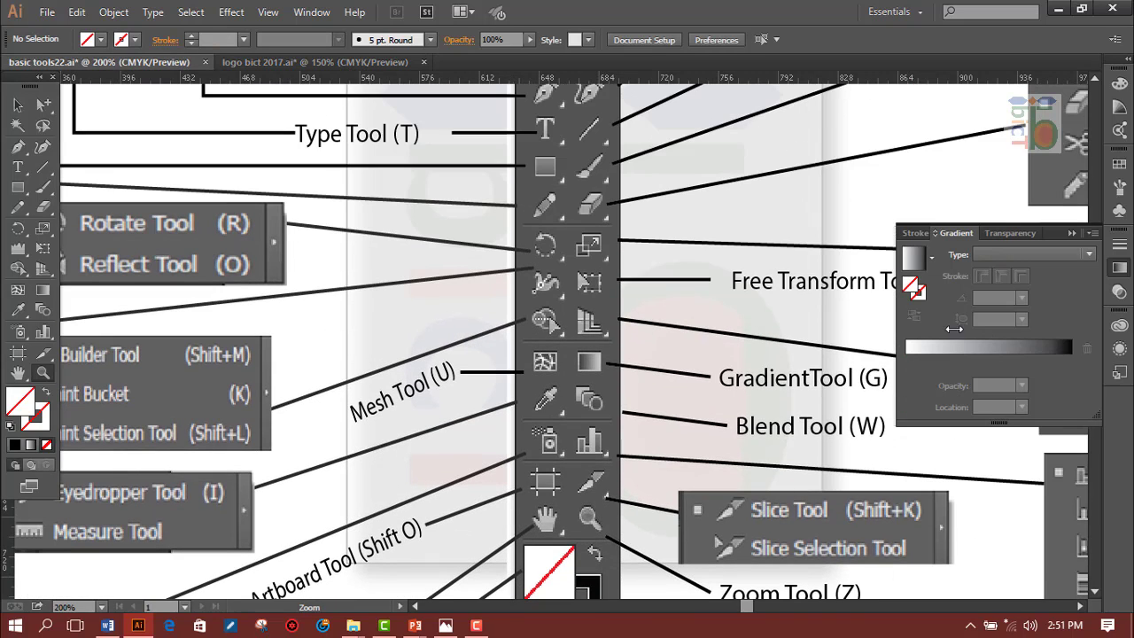
{"action": "left_click", "coordinate": [1074, 235]}
{"action": "scroll", "coordinate": [553, 443], "scroll_direction": "up", "scroll_amount": 4}
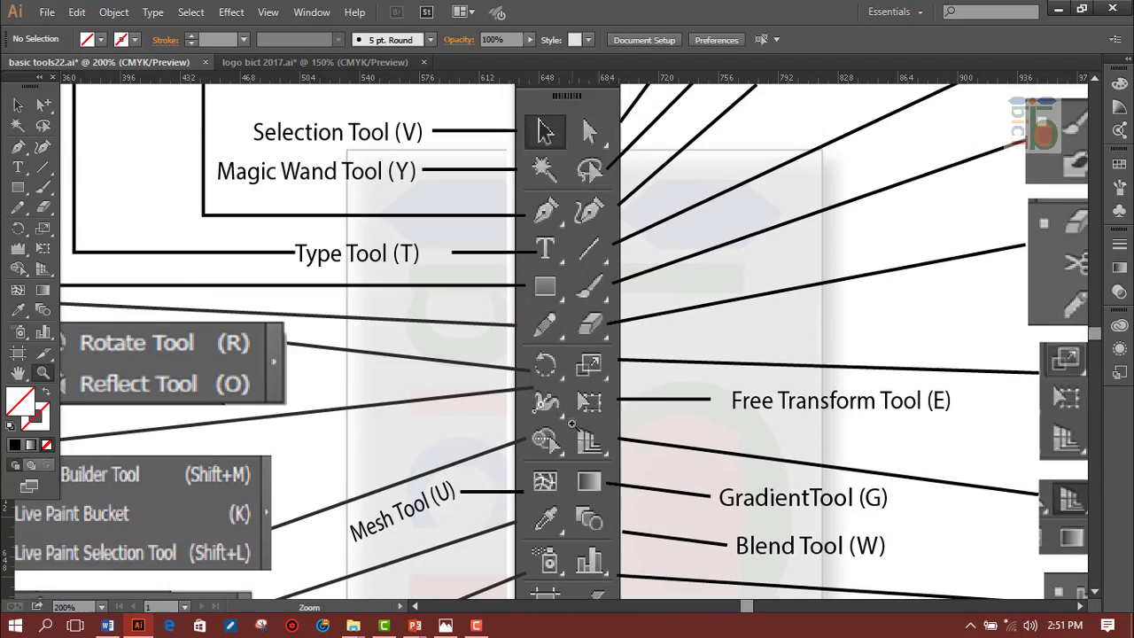
{"action": "scroll", "coordinate": [549, 460], "scroll_direction": "up", "scroll_amount": 2}
{"action": "scroll", "coordinate": [562, 413], "scroll_direction": "up", "scroll_amount": 4}
{"action": "scroll", "coordinate": [561, 412], "scroll_direction": "up", "scroll_amount": 4}
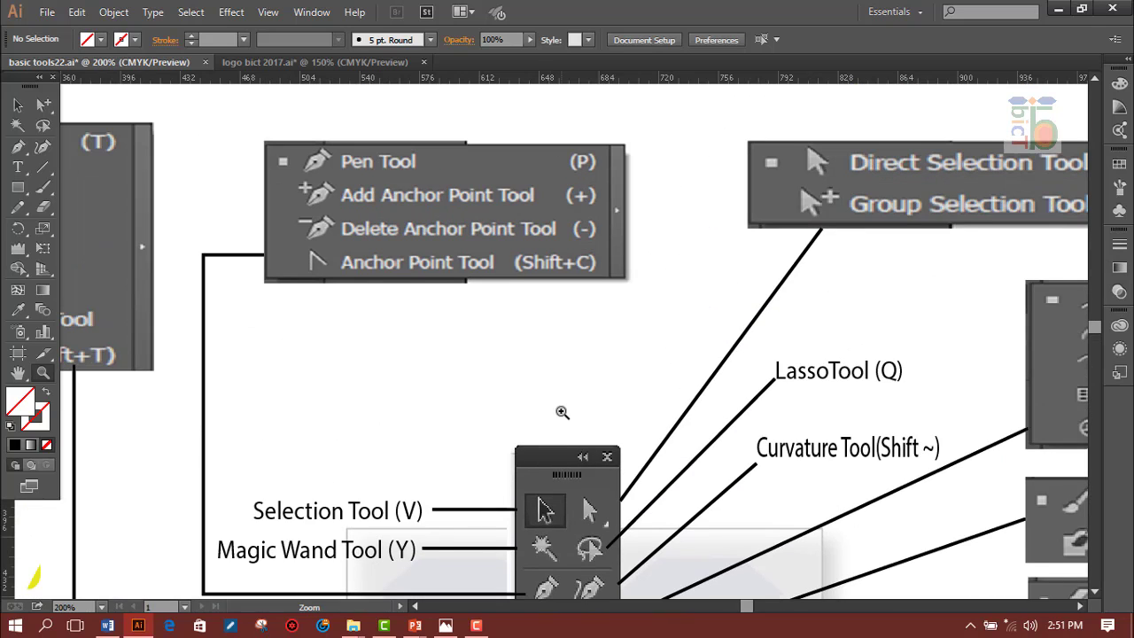
{"action": "scroll", "coordinate": [561, 412], "scroll_direction": "up", "scroll_amount": 4}
{"action": "scroll", "coordinate": [562, 412], "scroll_direction": "up", "scroll_amount": 4}
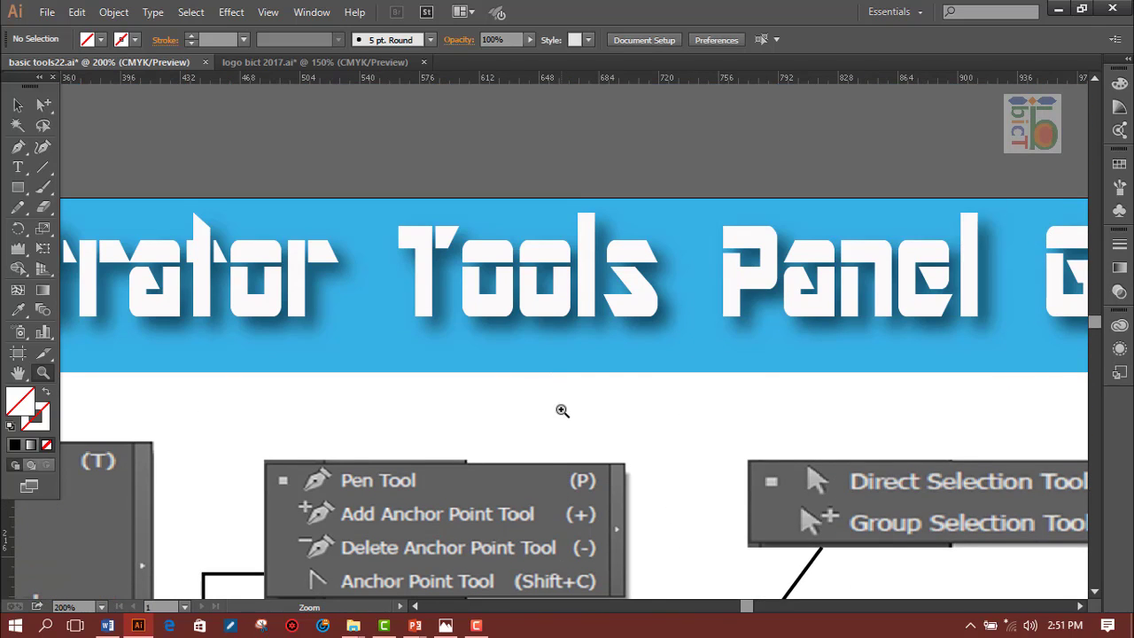